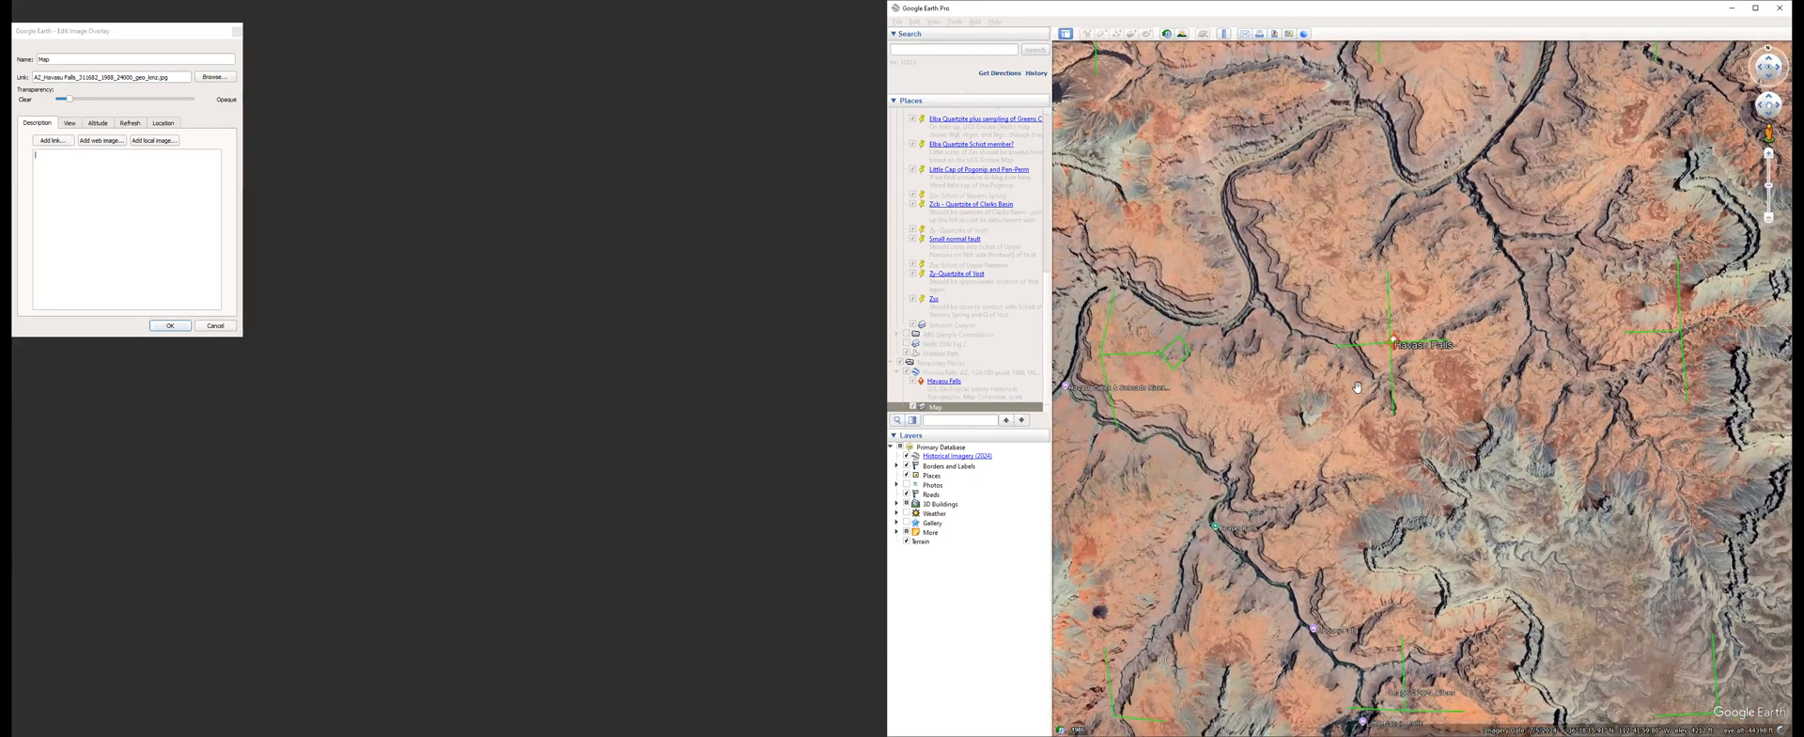
Compare the topographic map overlay with the surrounding canyon imagery by varying its transparency from clear to fully opaque and back to clear.
scroll(1357, 387, "down", 3)
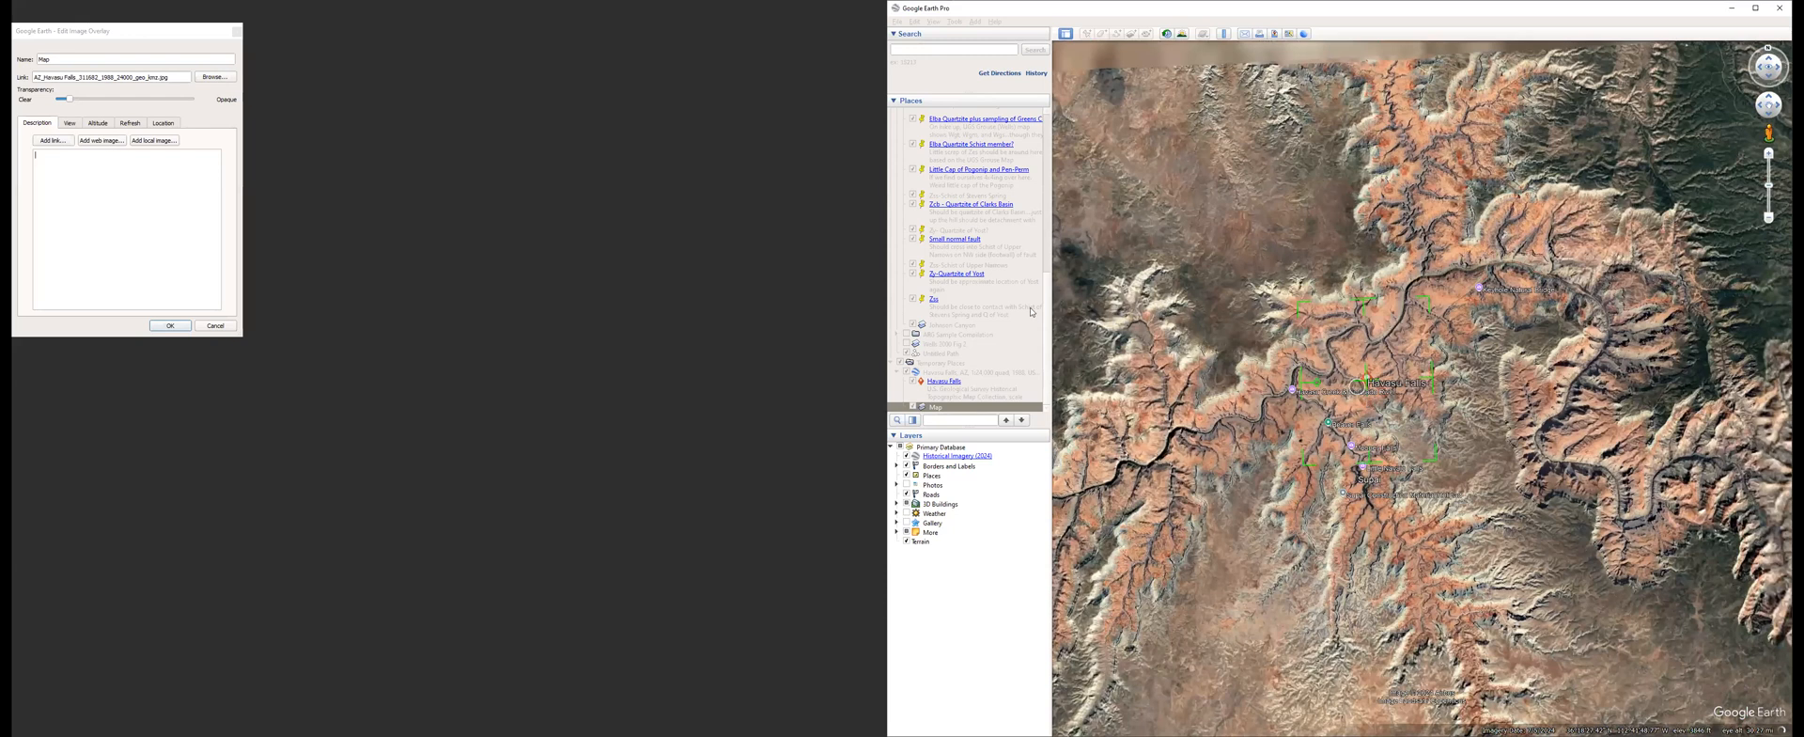
scroll(1406, 392, "down", 2)
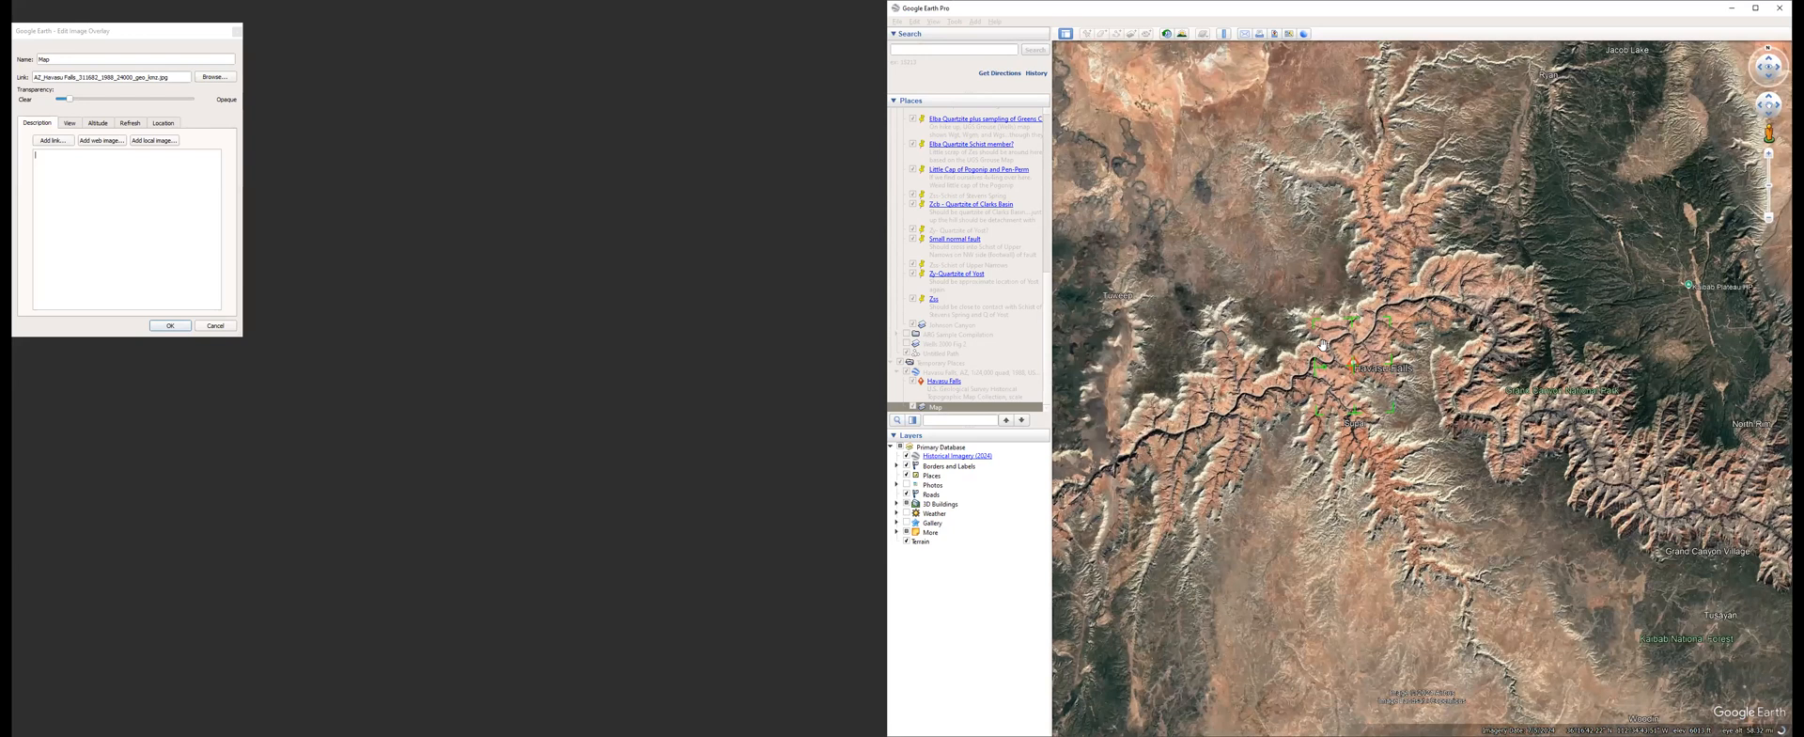
scroll(1323, 345, "up", 3)
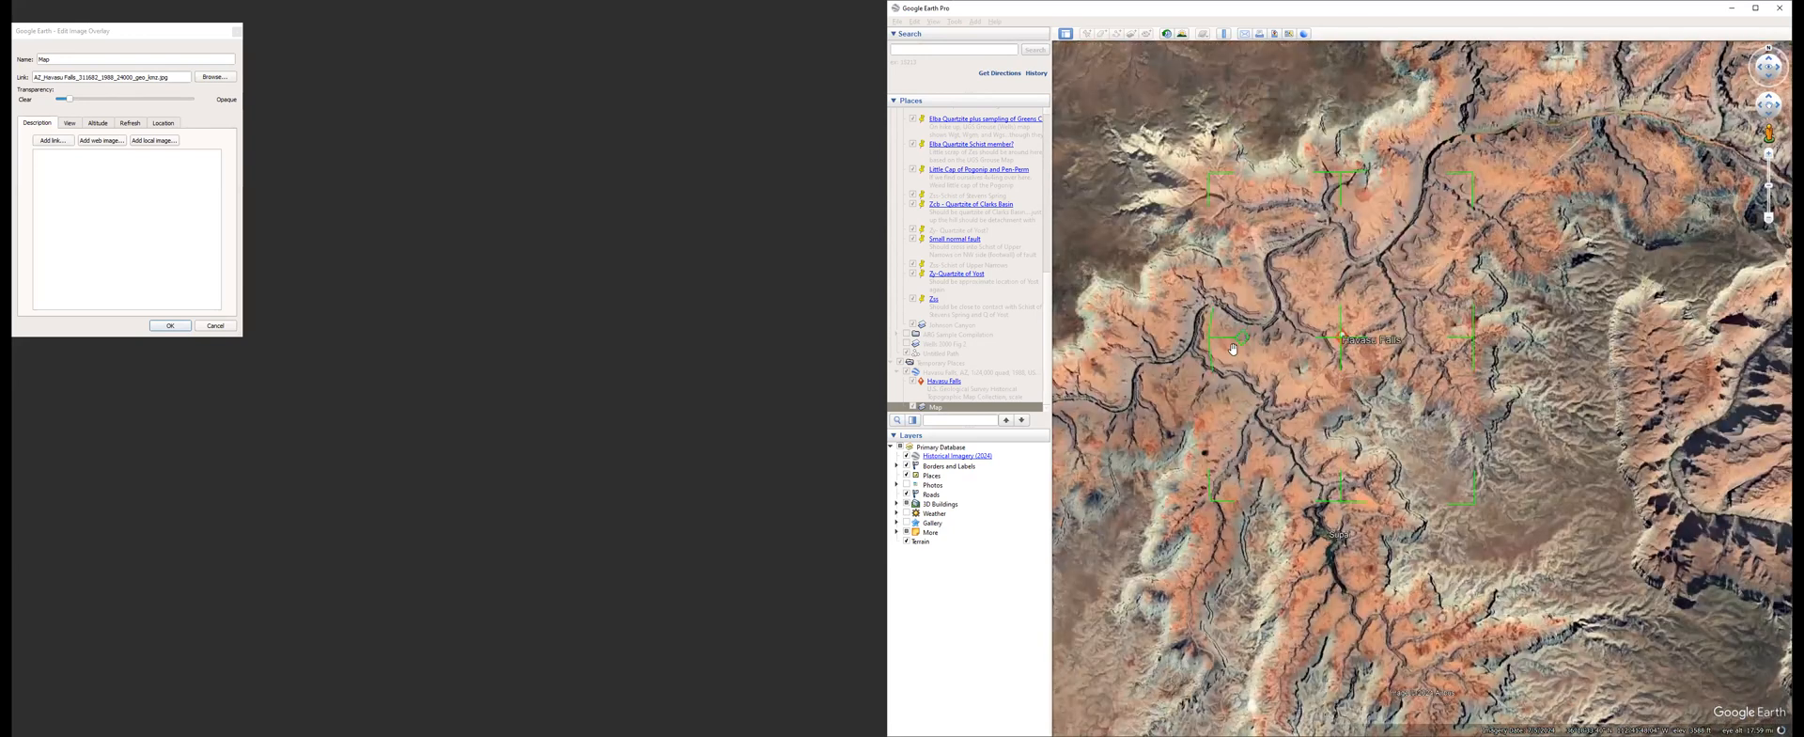
left_click(97, 102)
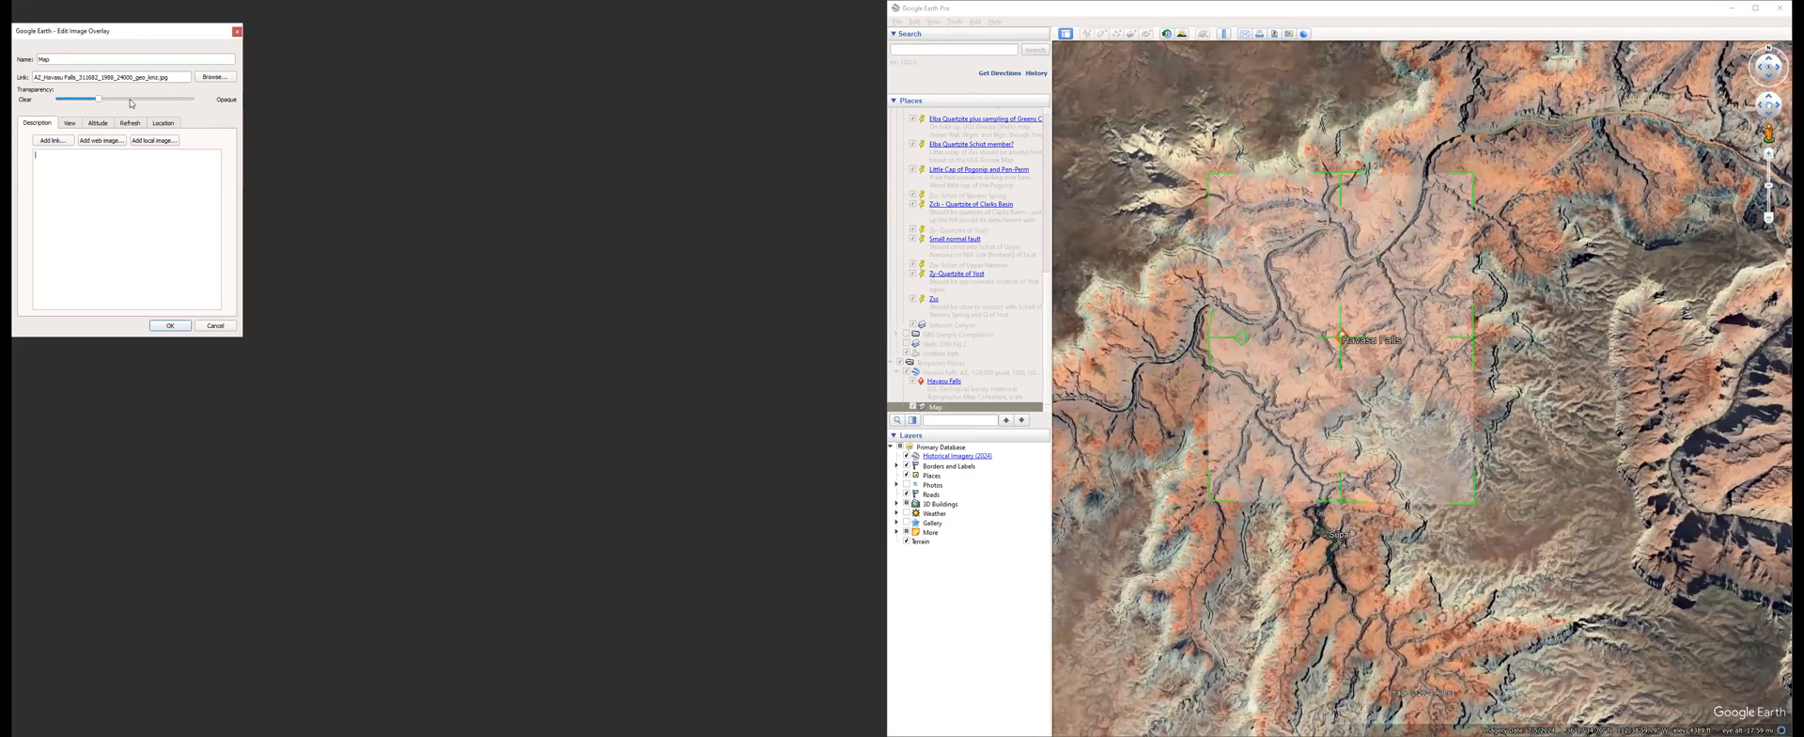
left_click(174, 101)
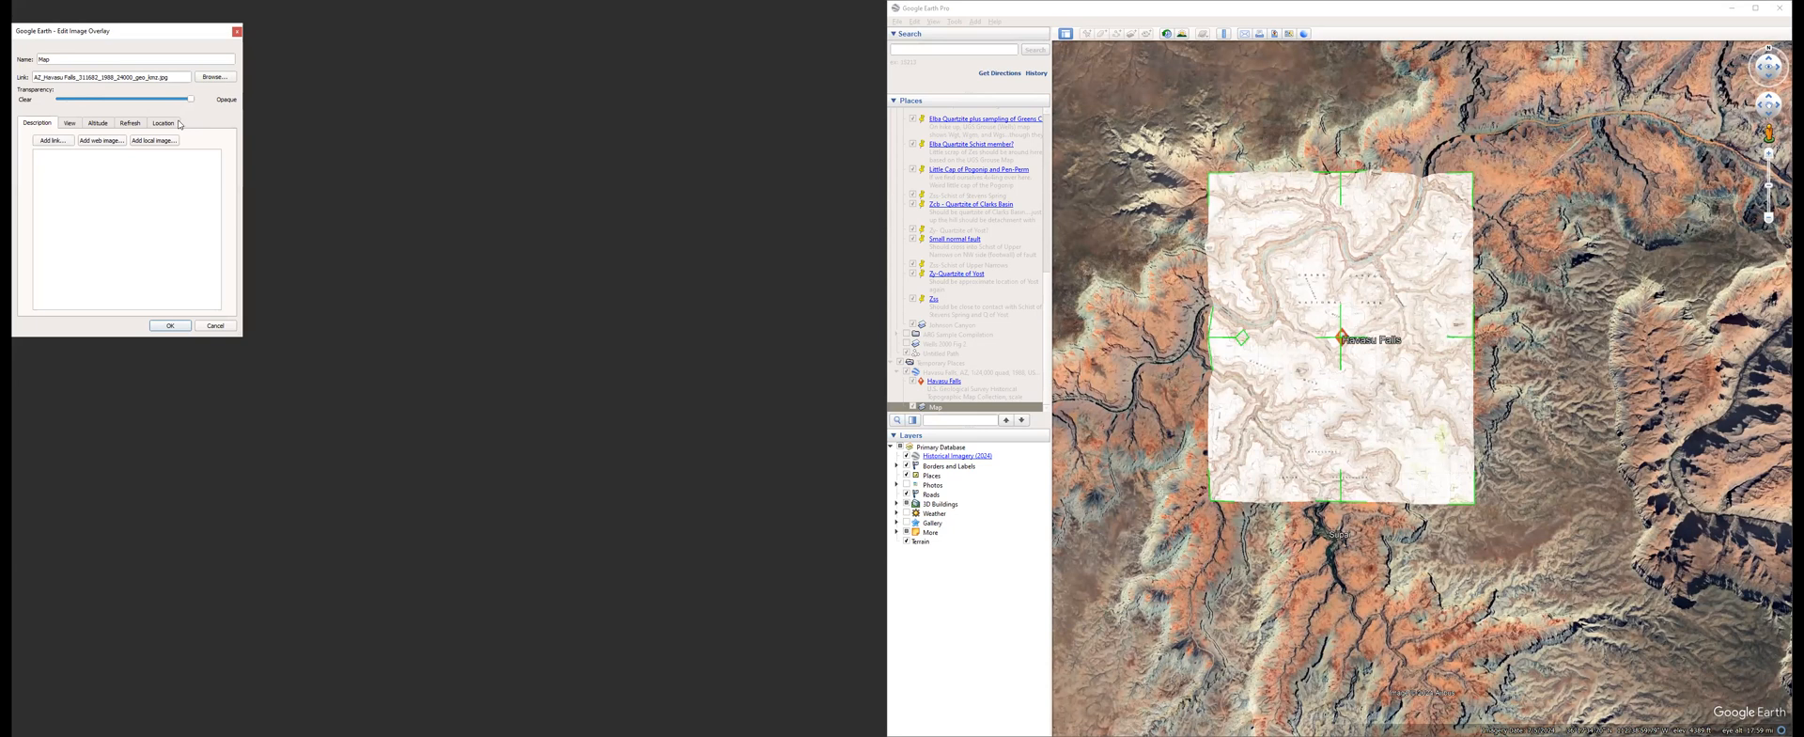
mouse_move(178, 124)
left_mouse_down()
mouse_move(151, 125)
mouse_move(203, 117)
left_mouse_up()
left_click(62, 103)
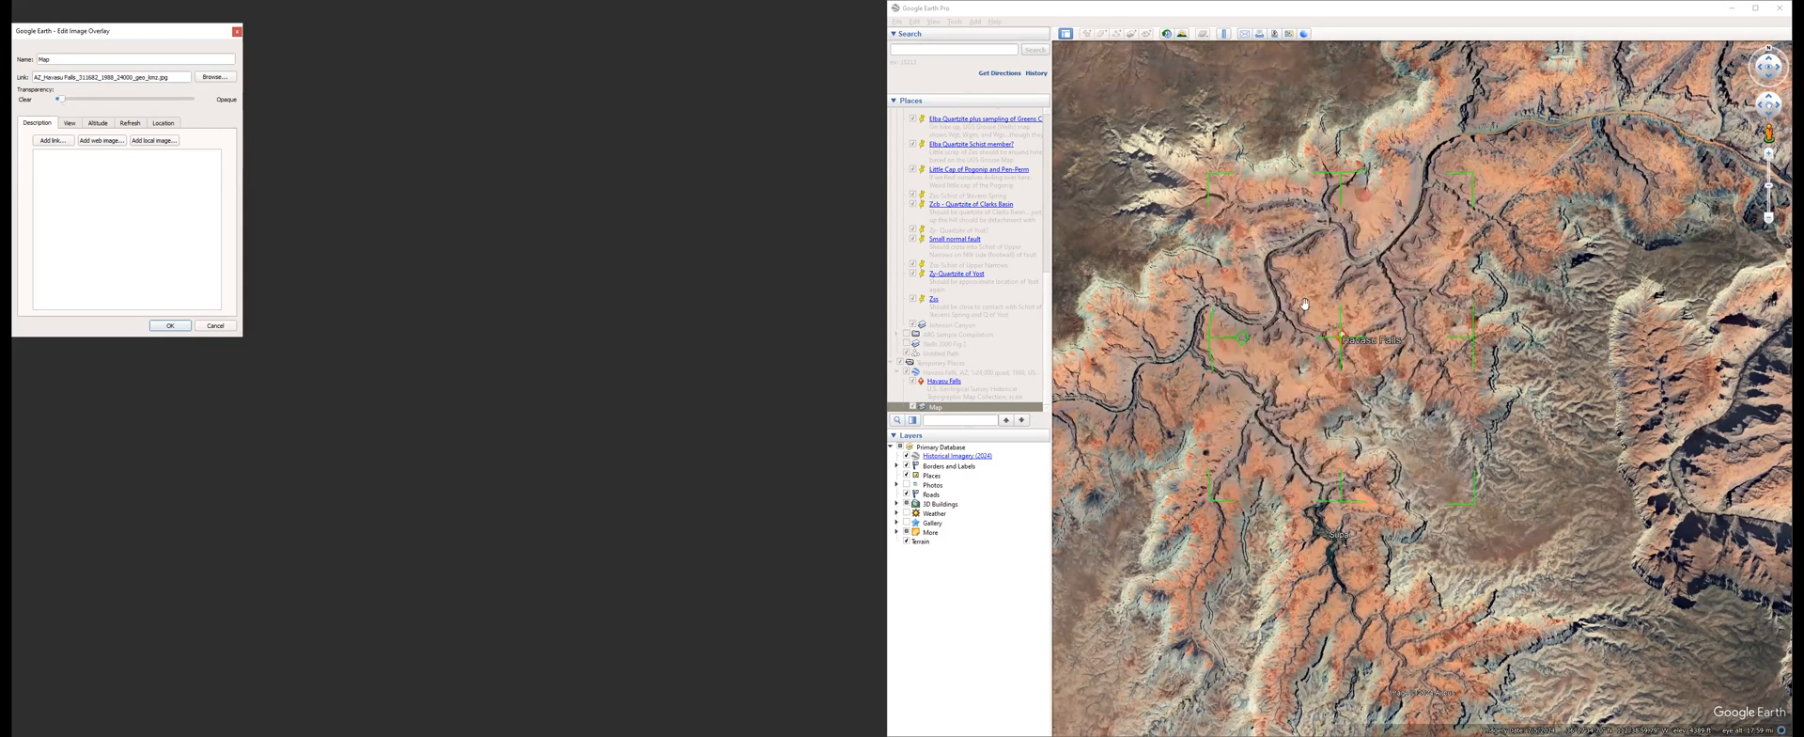
Discard the overlay edits and hide the Temporary Places so only imagery covers the cliffs beside the river bend.
scroll(1292, 320, "up", 2)
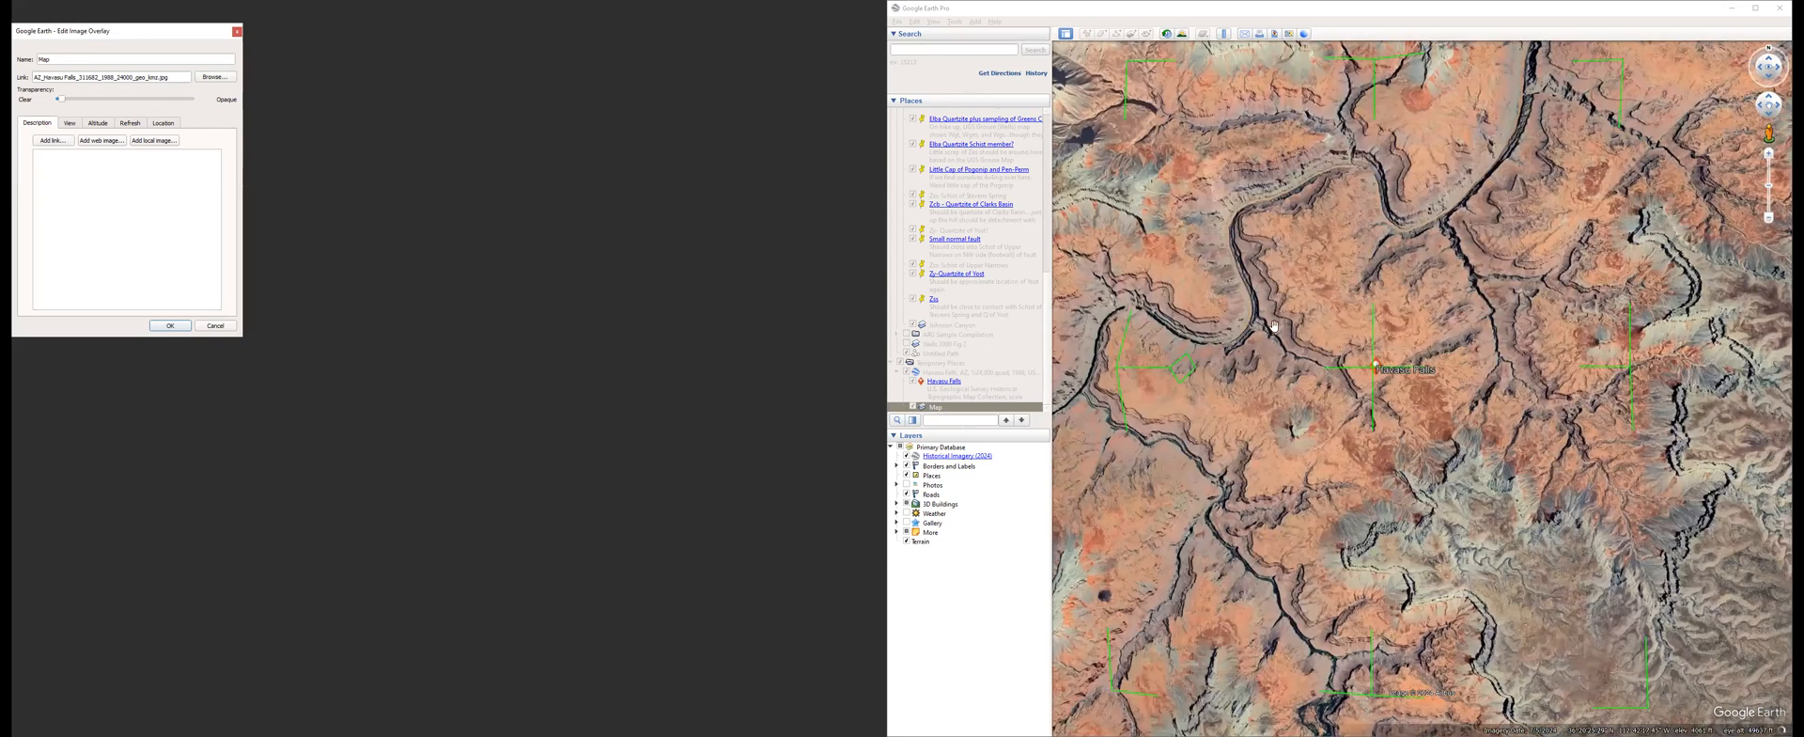
double_click(1331, 396)
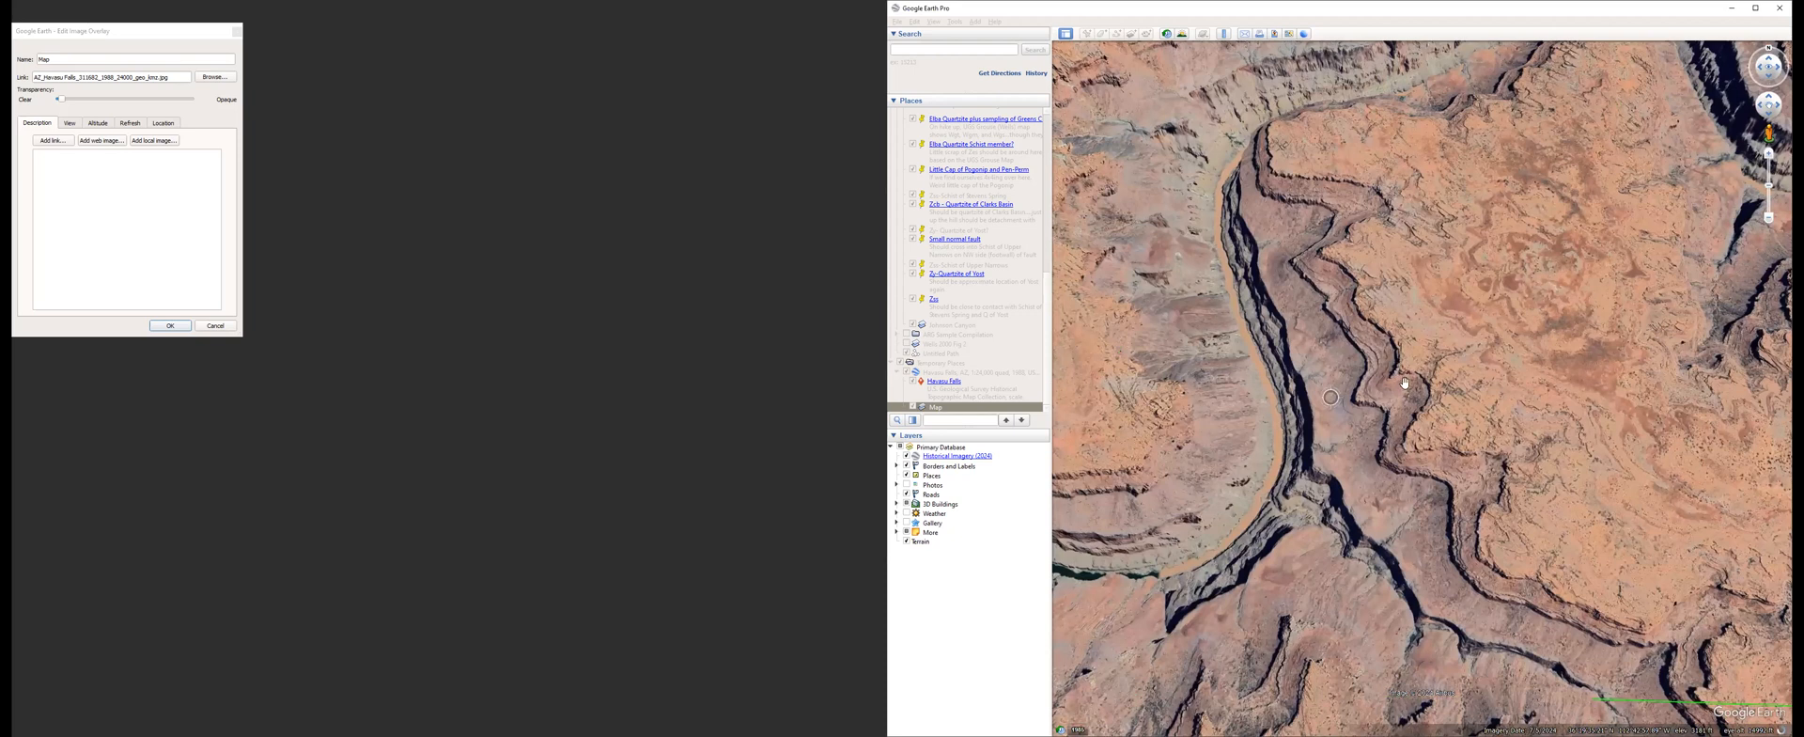
scroll(1435, 437, "up", 3)
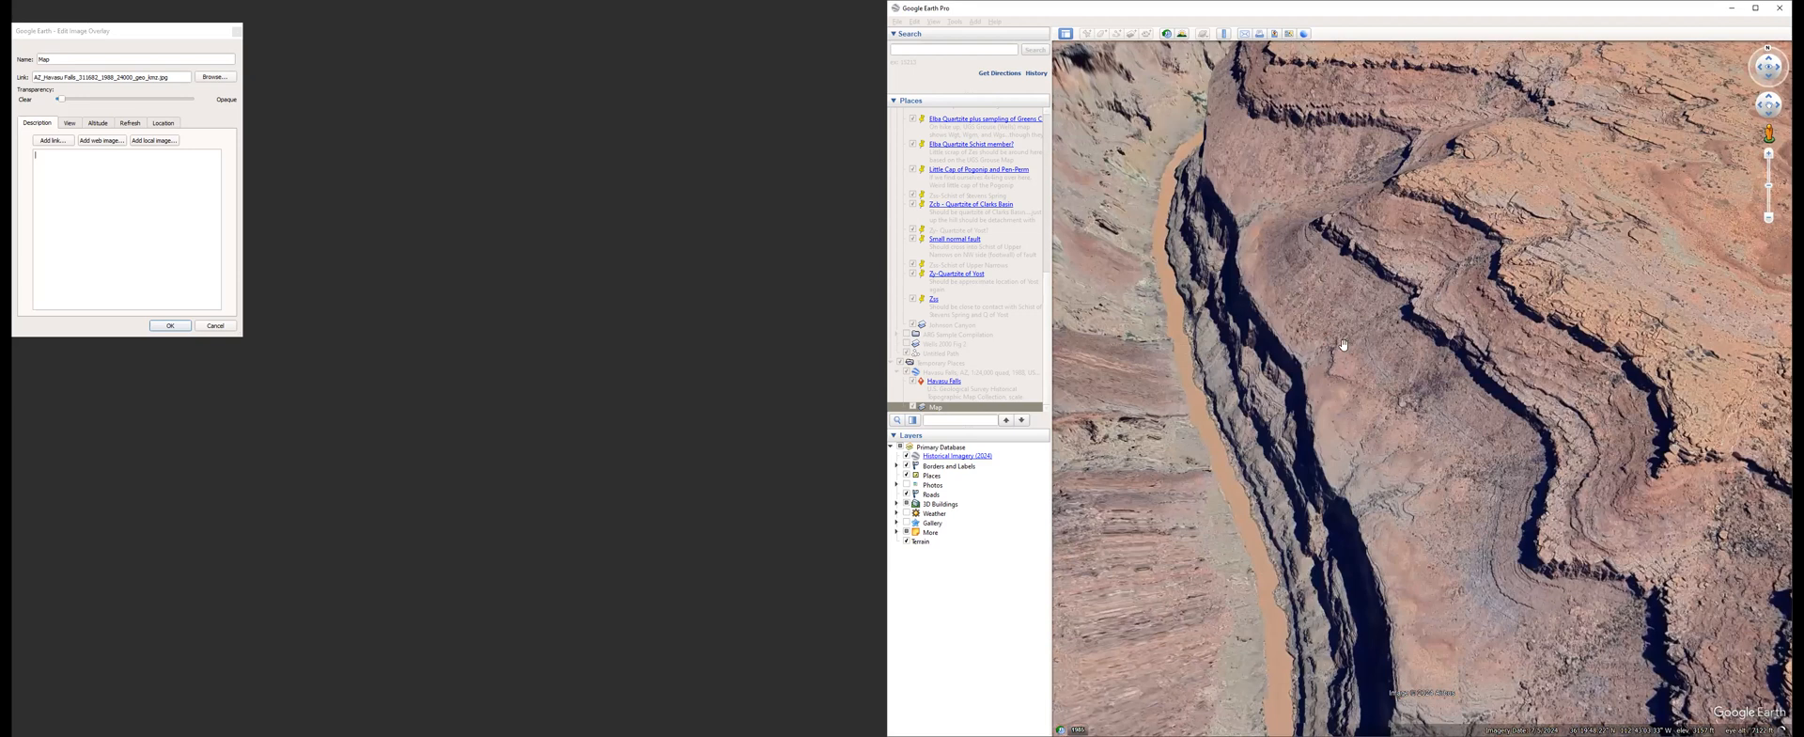
scroll(1343, 345, "up", 1)
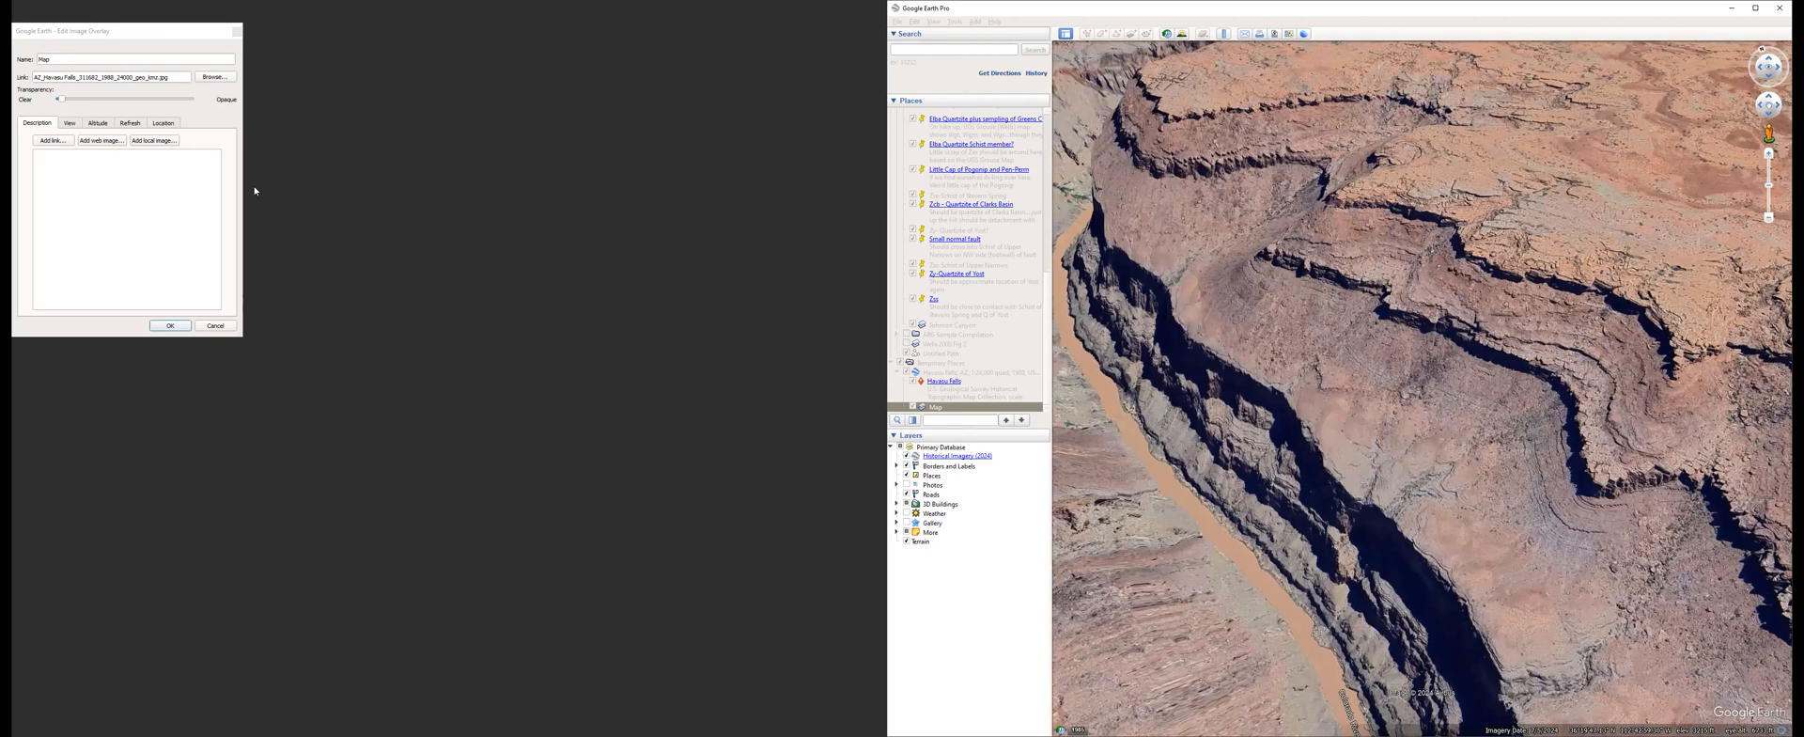
left_click(215, 325)
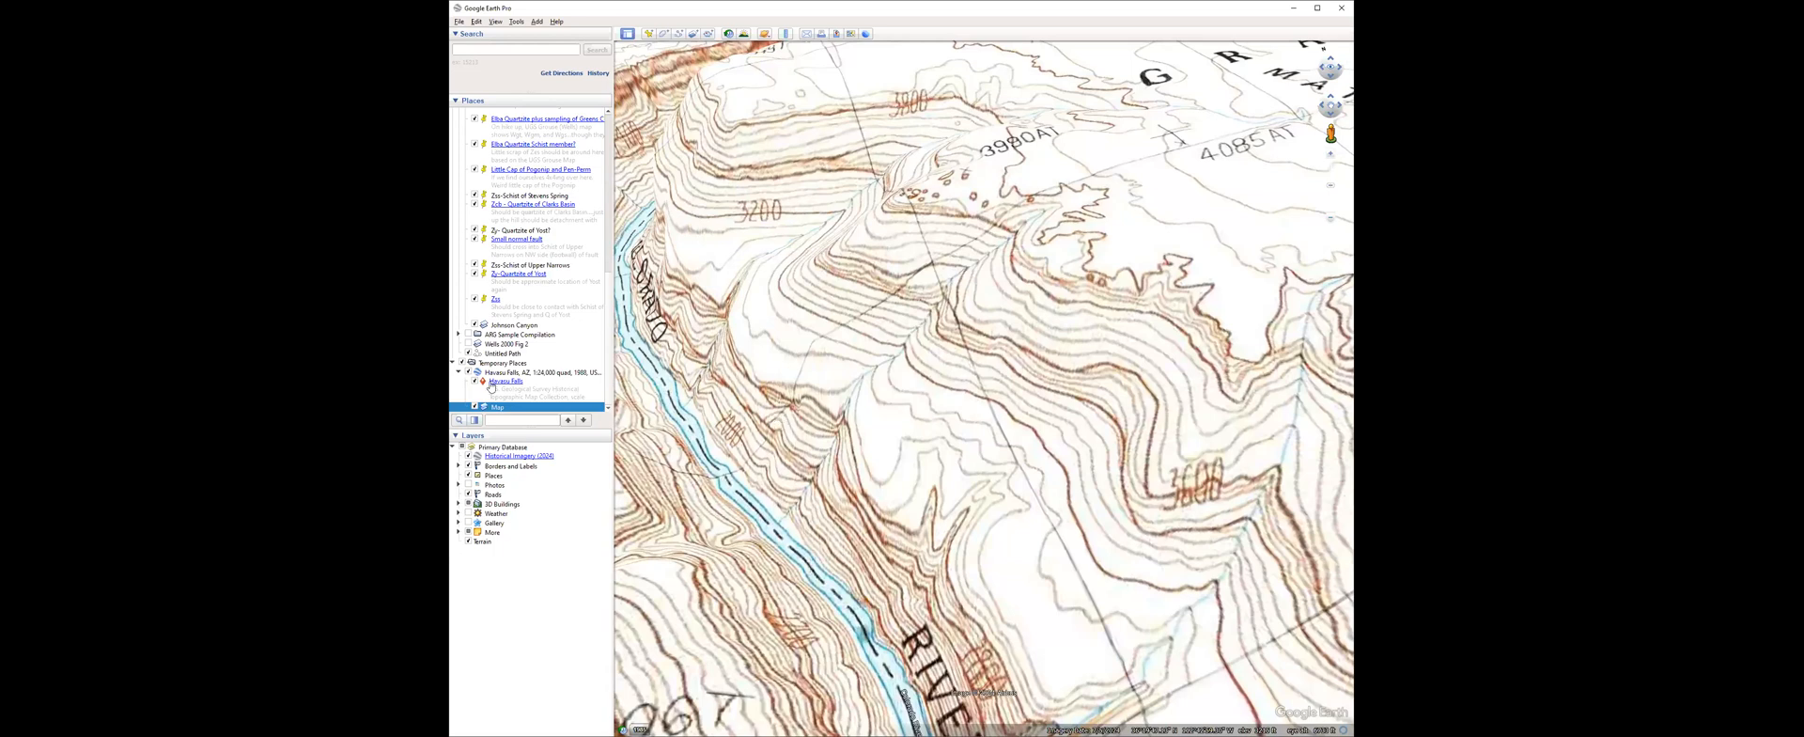
left_click(462, 363)
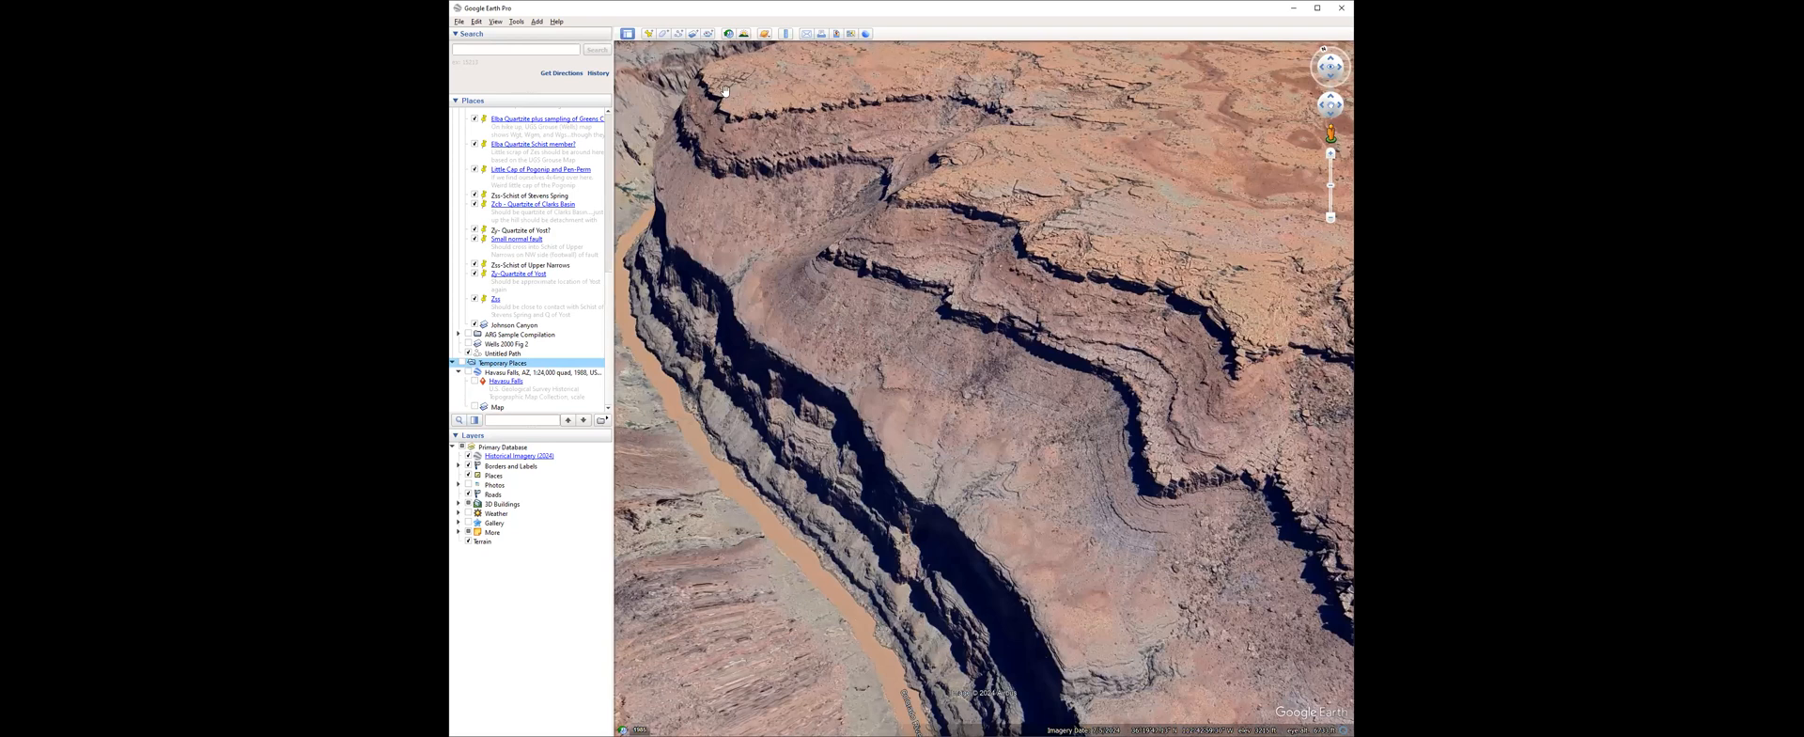
Trace a new path along the foot of the stepped cliffs, following the bench above the river gorge.
left_click(663, 34)
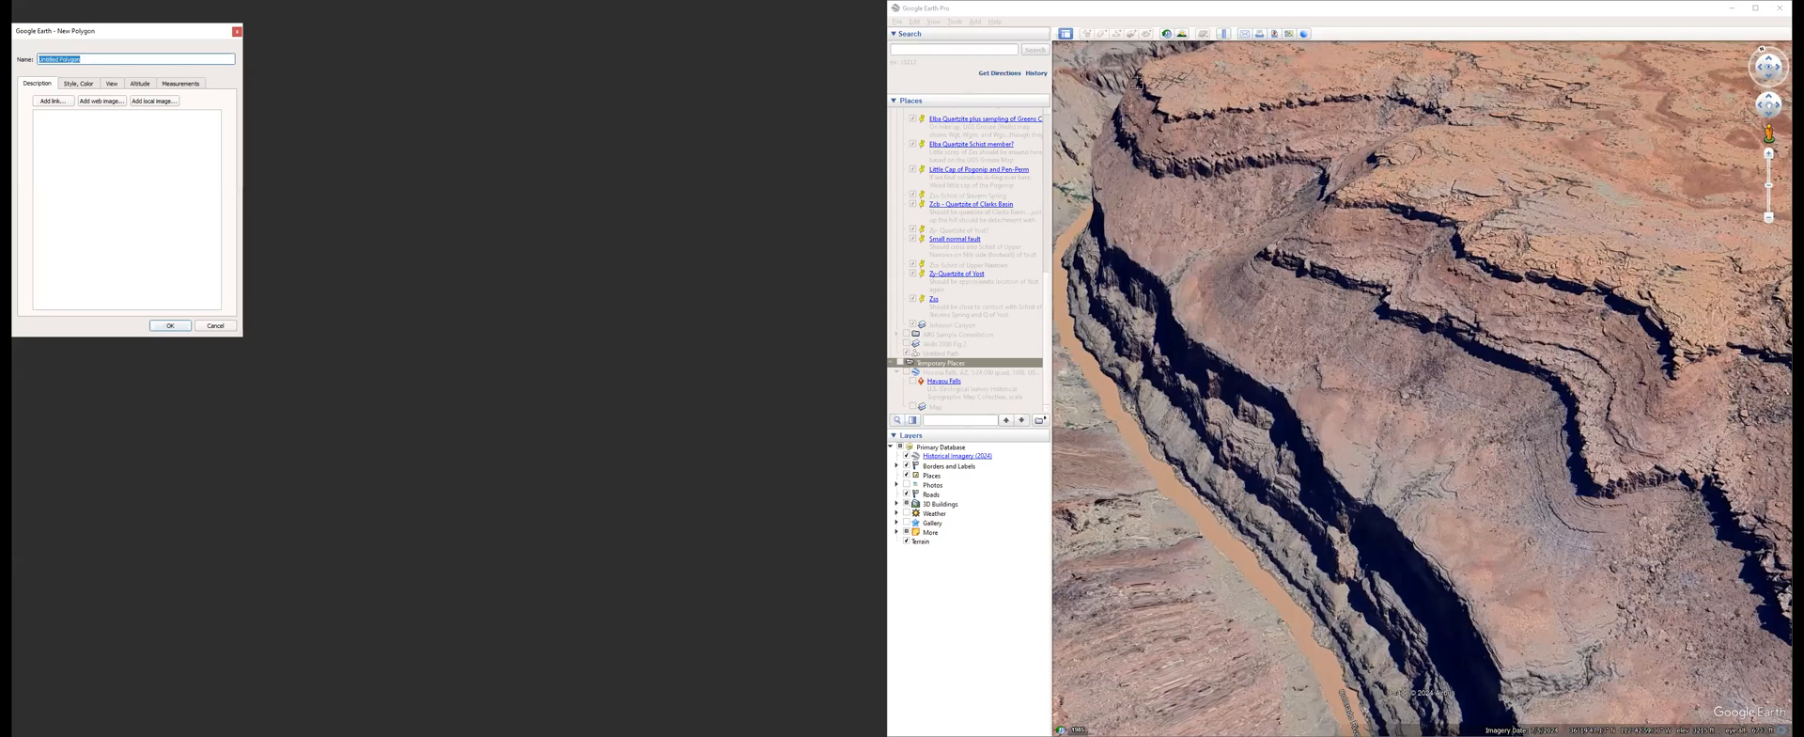
left_click(238, 33)
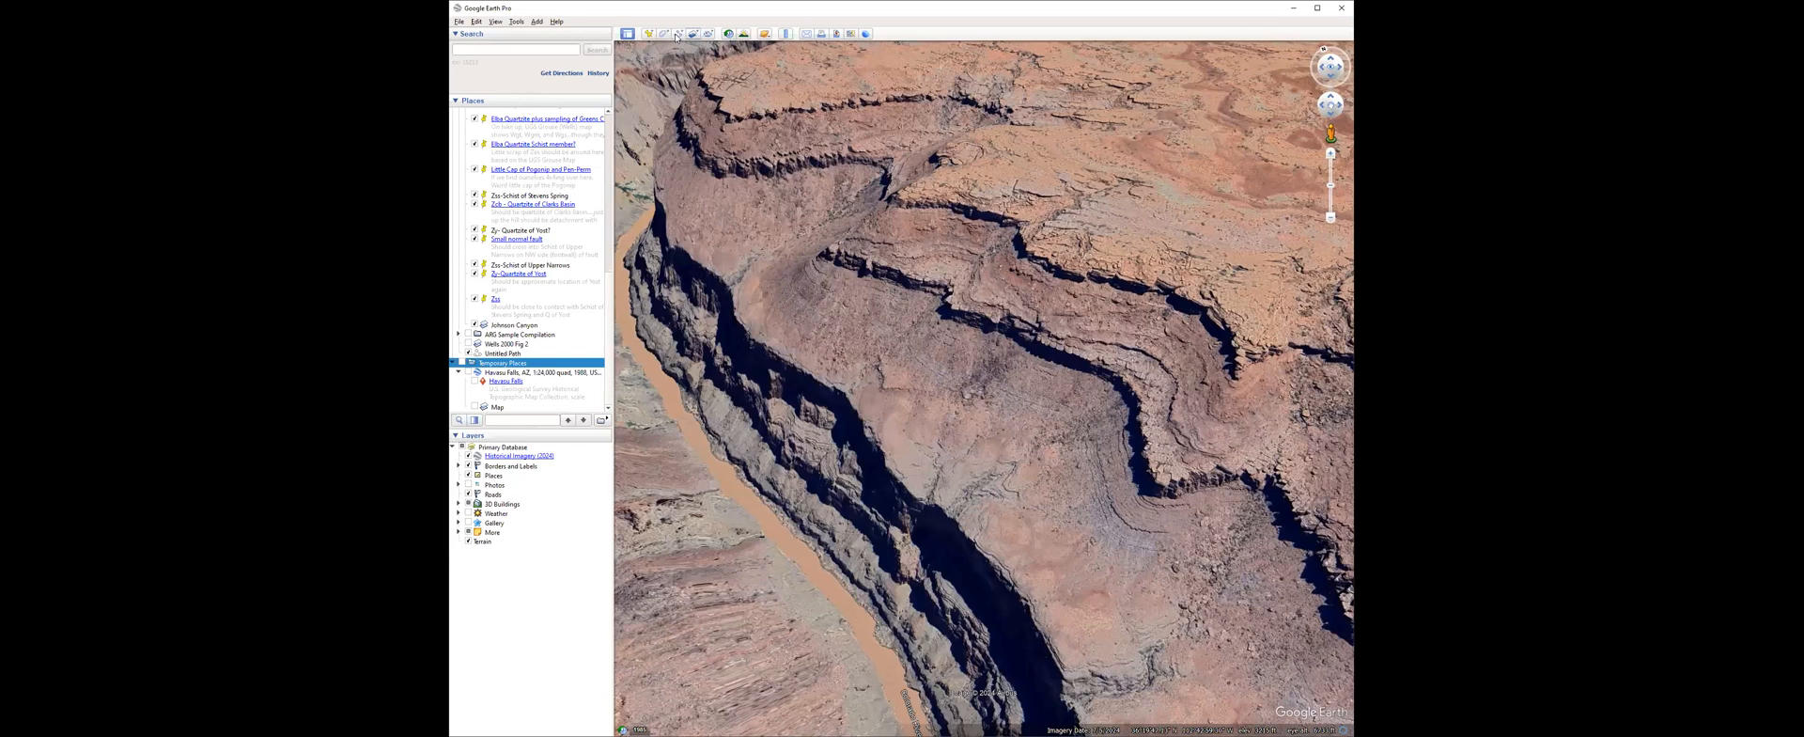
key("ctrl+shift+t")
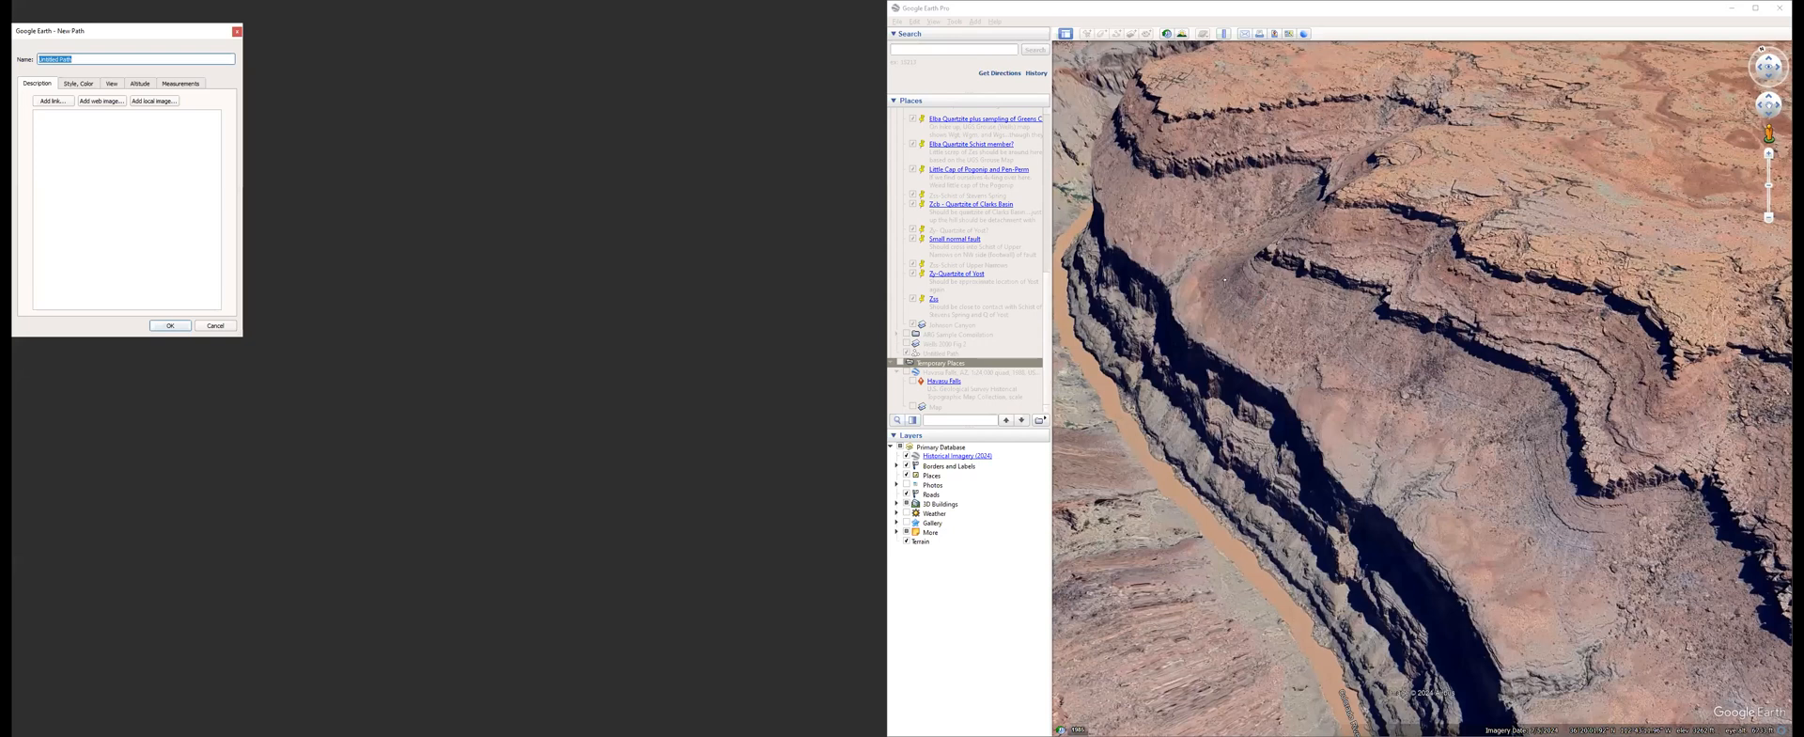
left_click(1226, 287)
left_click(1233, 297)
left_click(1247, 307)
left_click(1261, 313)
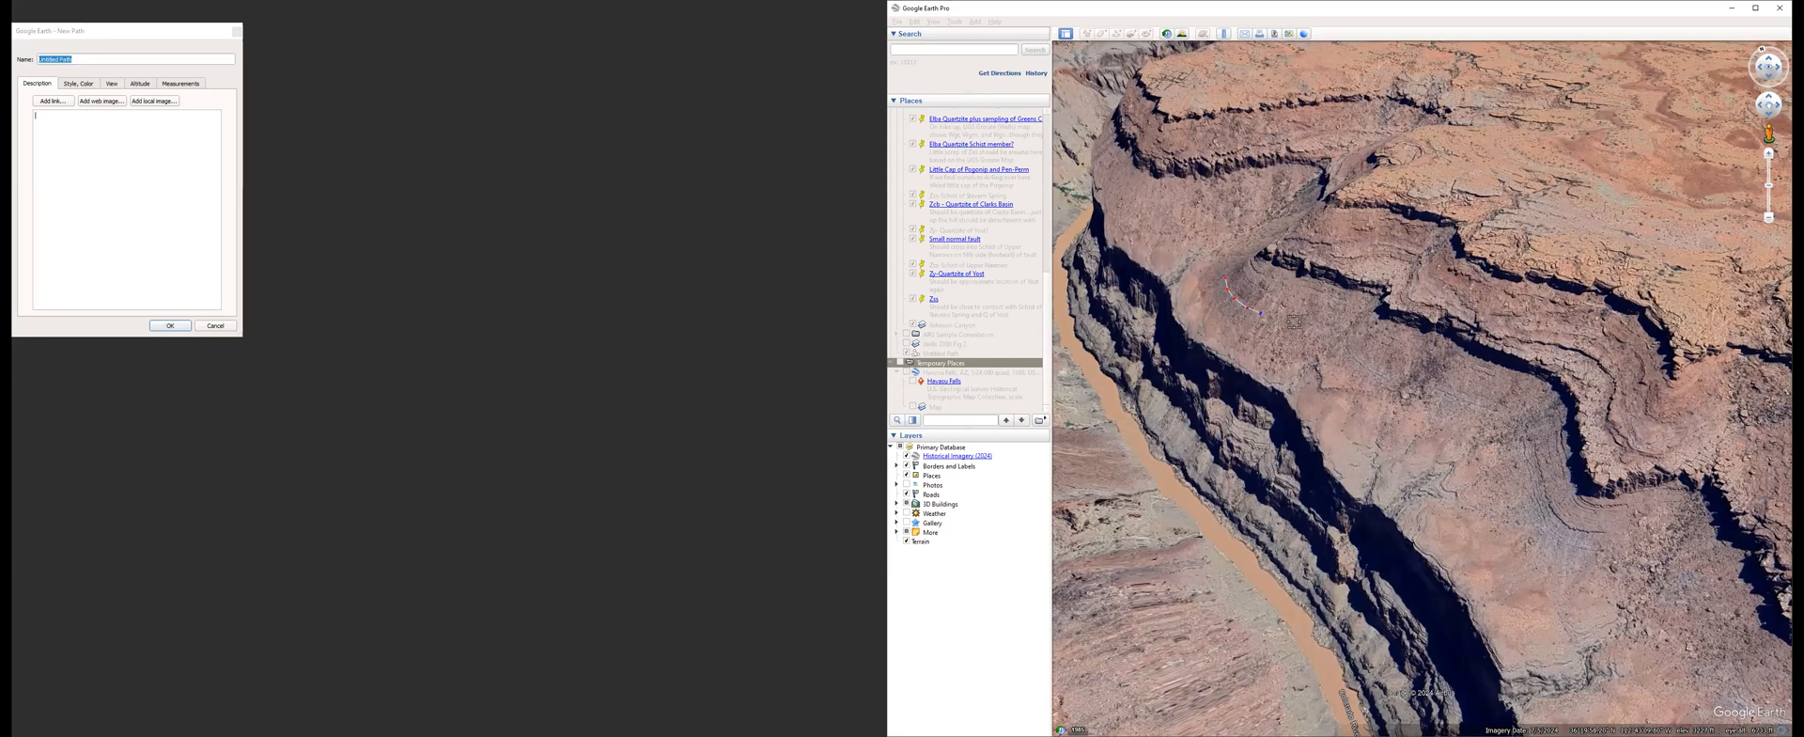
left_click(1318, 325)
left_click(1332, 334)
left_click(1340, 340)
left_click(1347, 348)
left_click(1353, 356)
left_click(1370, 370)
left_click(1379, 377)
left_click(1400, 384)
left_click(1417, 388)
left_click(1431, 392)
left_click(1446, 396)
left_click(1462, 401)
left_click(1488, 410)
left_click(1508, 416)
left_click(1521, 429)
left_click(1526, 445)
left_click(1531, 459)
left_click(1533, 479)
left_click(1539, 499)
left_click(1542, 514)
left_click(1549, 524)
left_click(1567, 538)
left_click(1587, 547)
scroll(1612, 562, "down", 1)
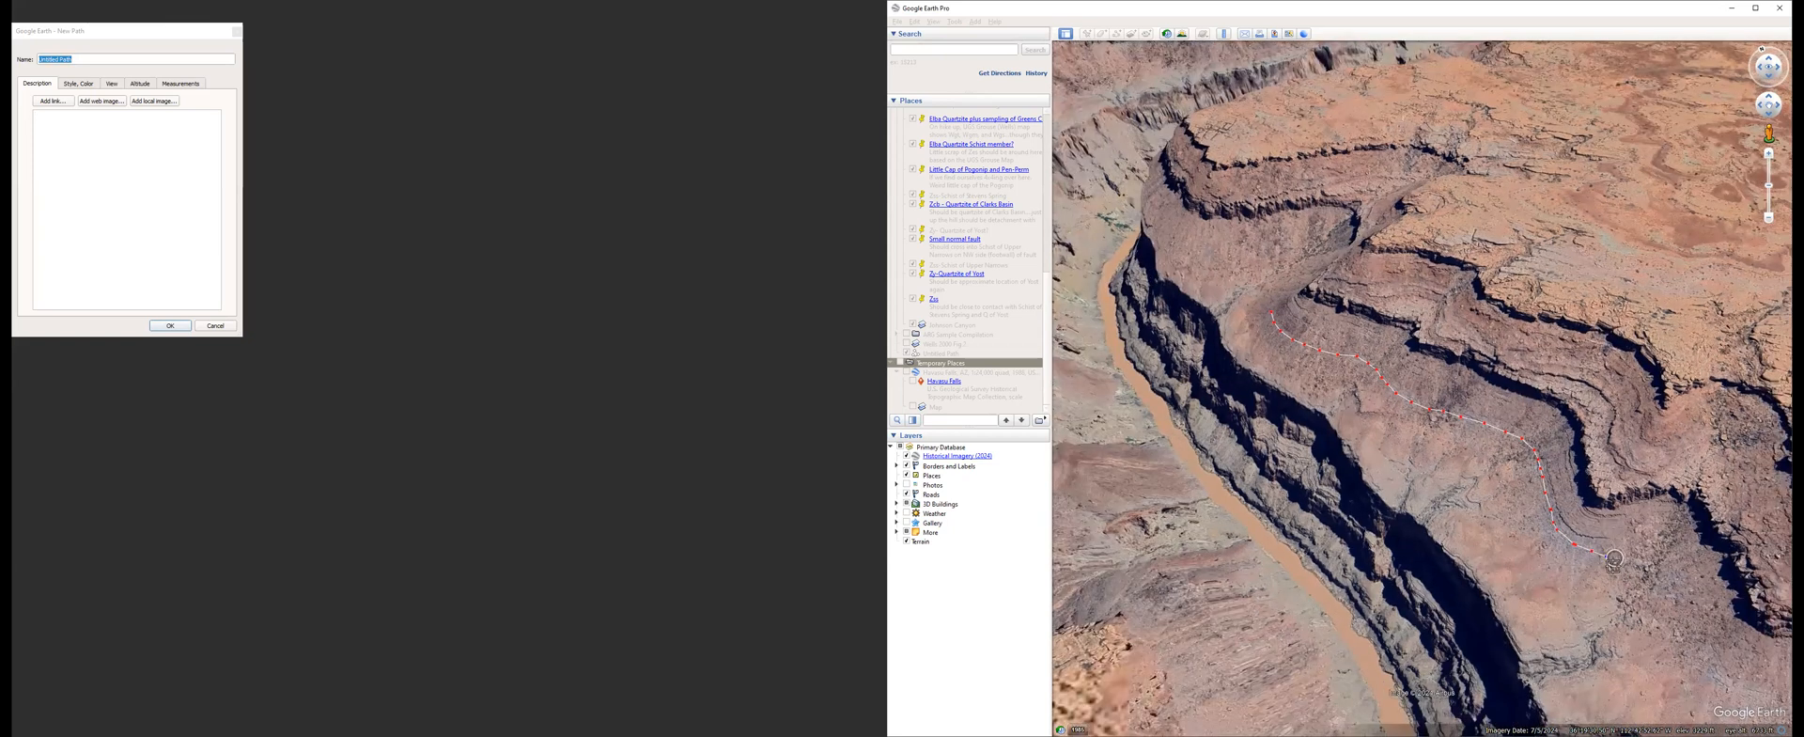
scroll(1558, 527, "down", 1)
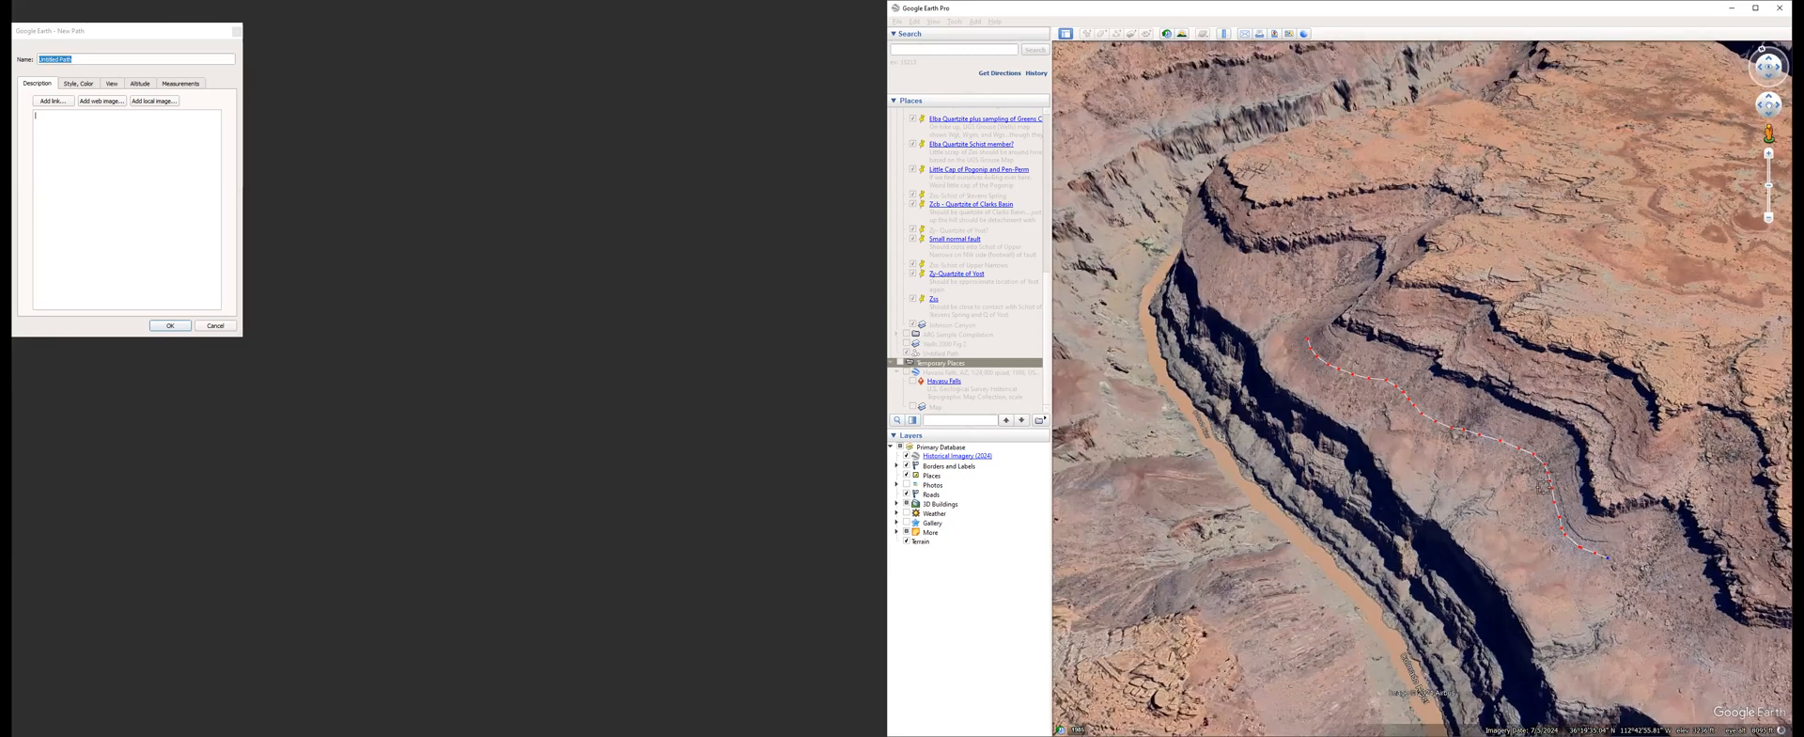
Color the traced path red, adjust its line width, and save it.
left_click(112, 83)
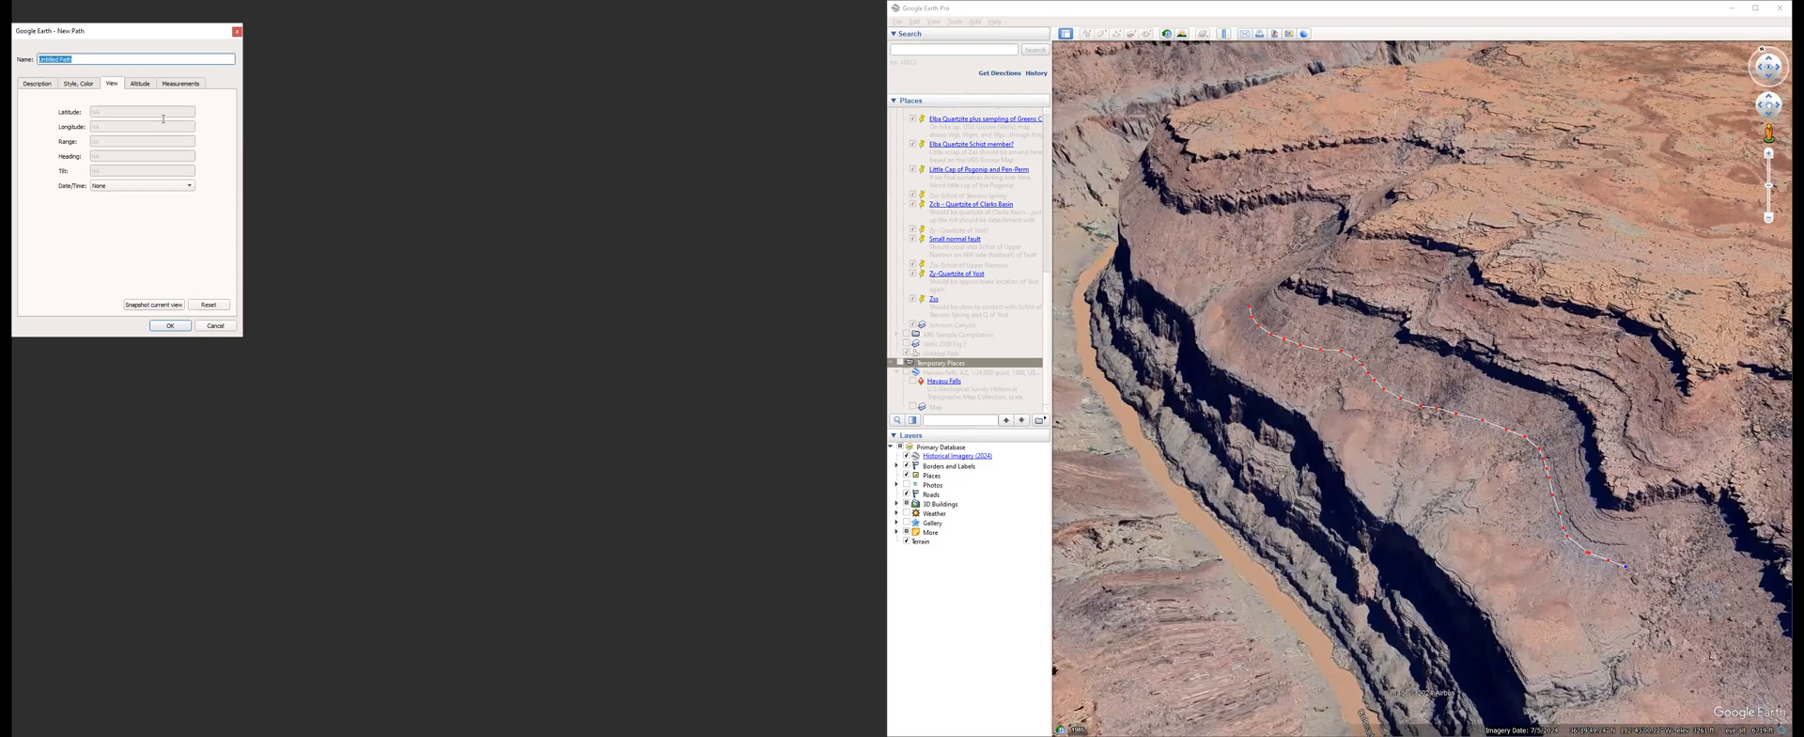
left_click(83, 84)
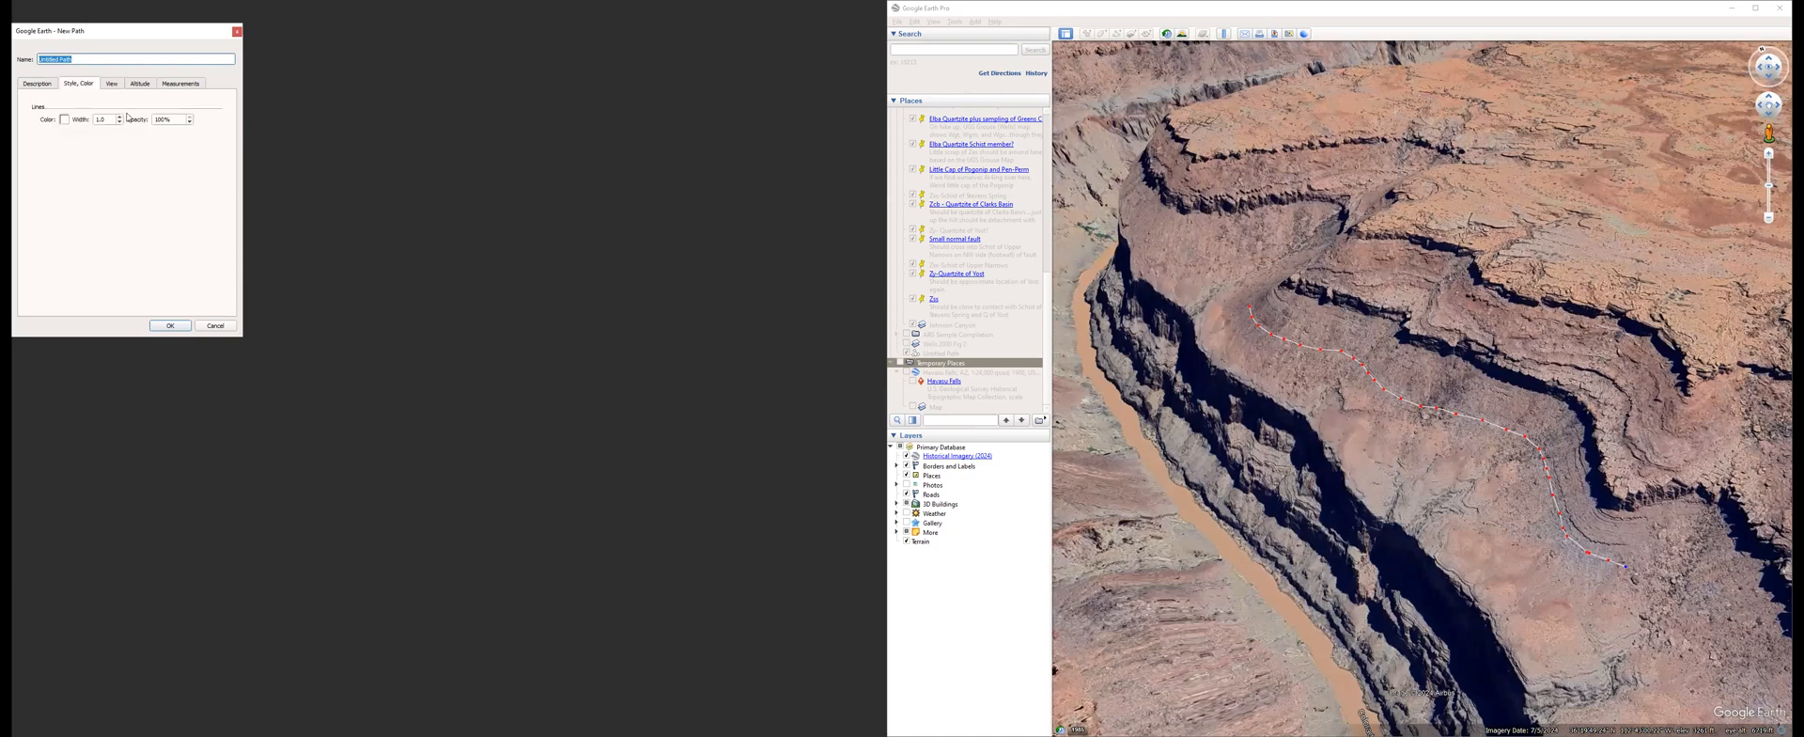
left_click(64, 120)
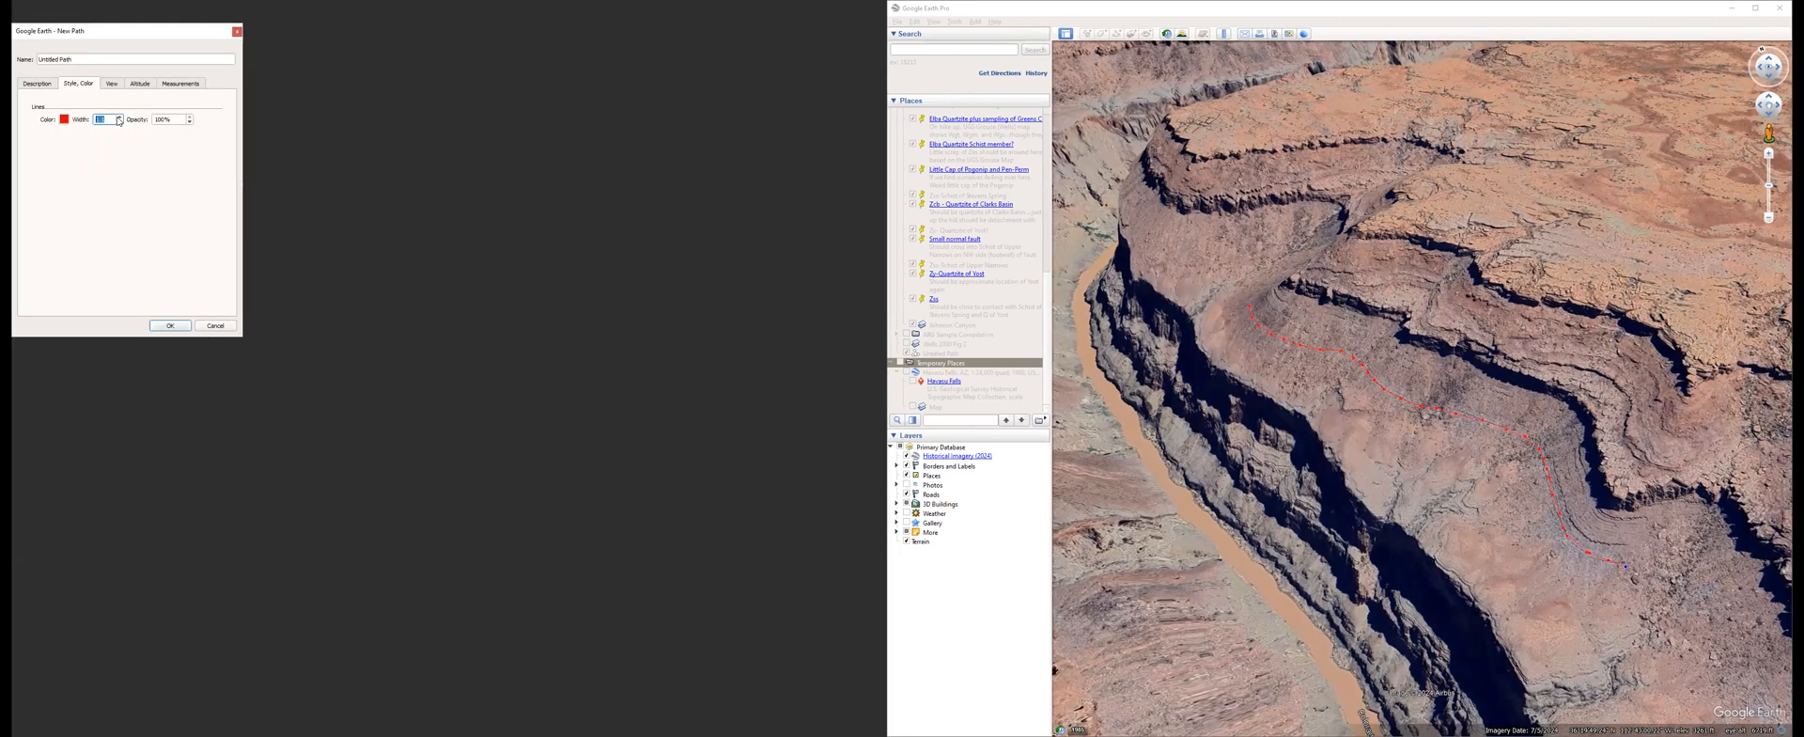
left_click(170, 325)
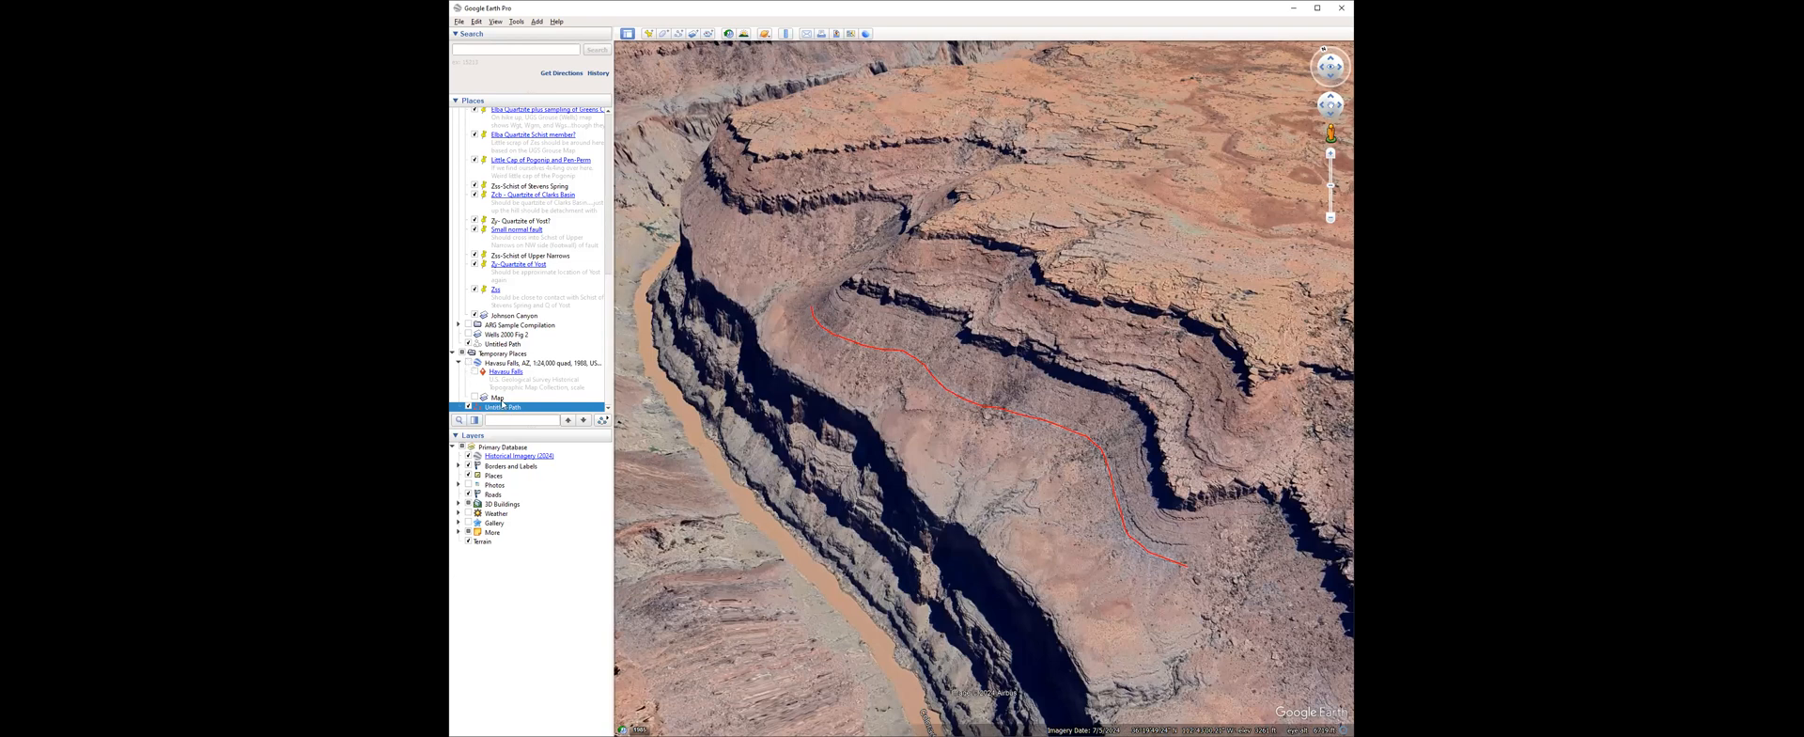
Show the Havasu Falls quad overlay and compare the traced red path with the map's contour lines.
left_click(469, 362)
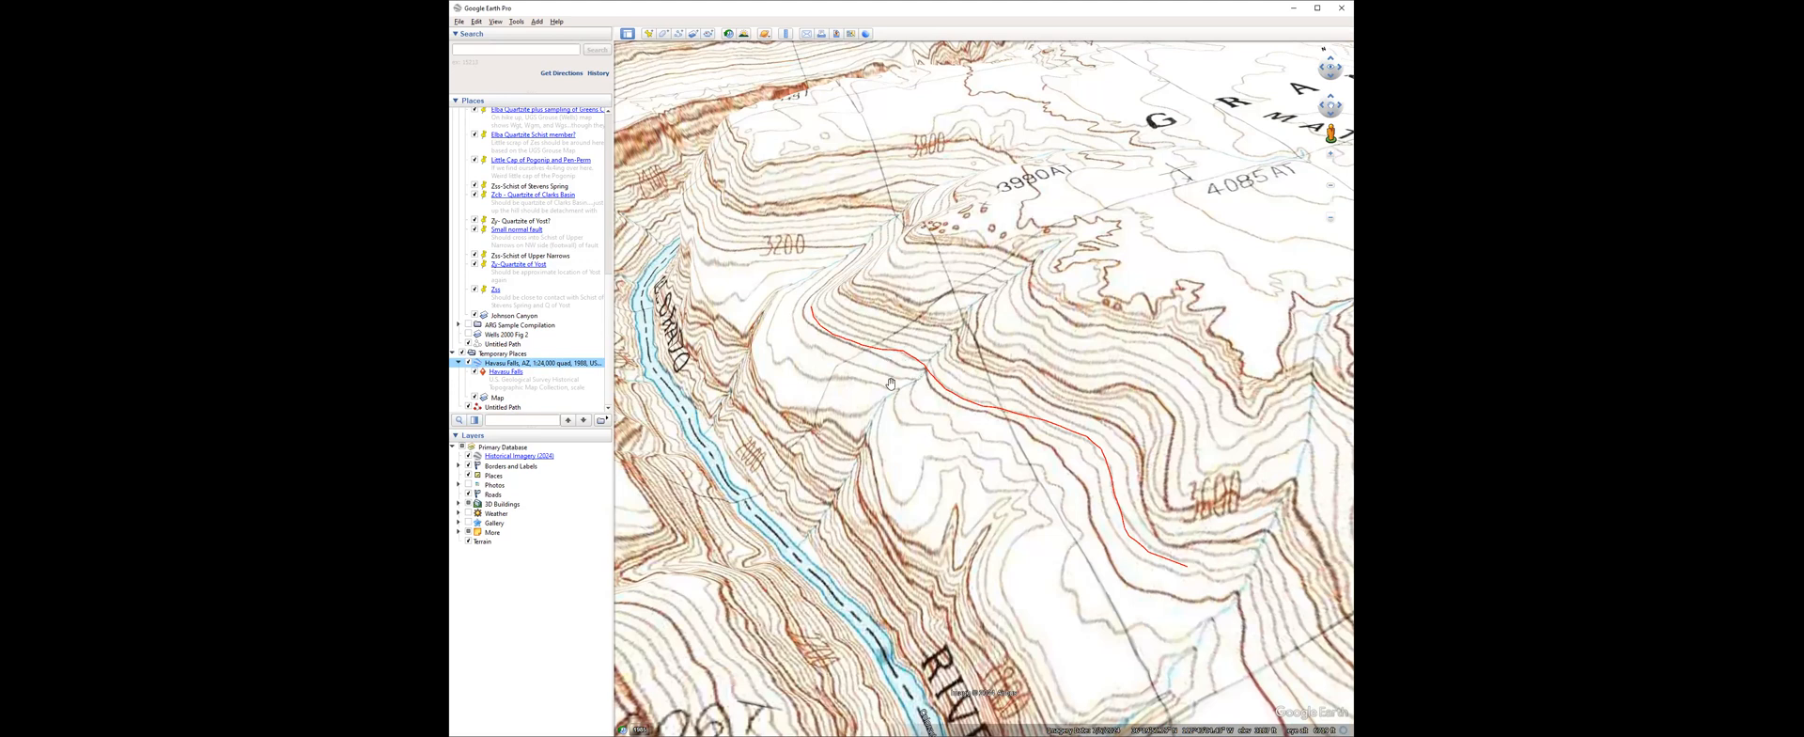
middle_click_drag(881, 142, 898, 386)
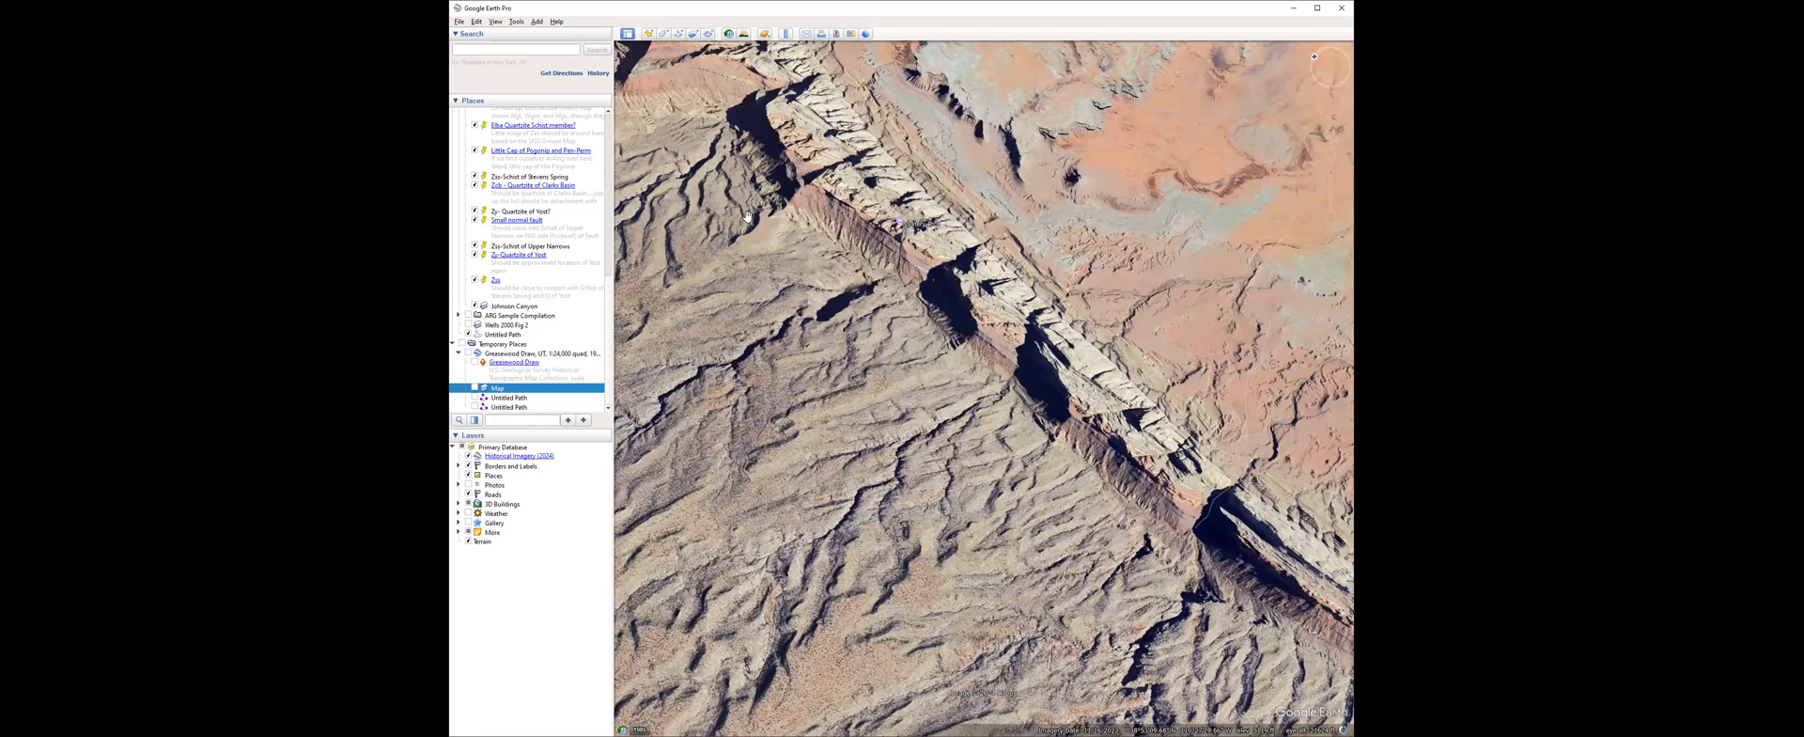
Trace and save a new path along the dark red slope below the white cliff, crossing the shadowed canyon gap.
scroll(723, 202, "up", 3)
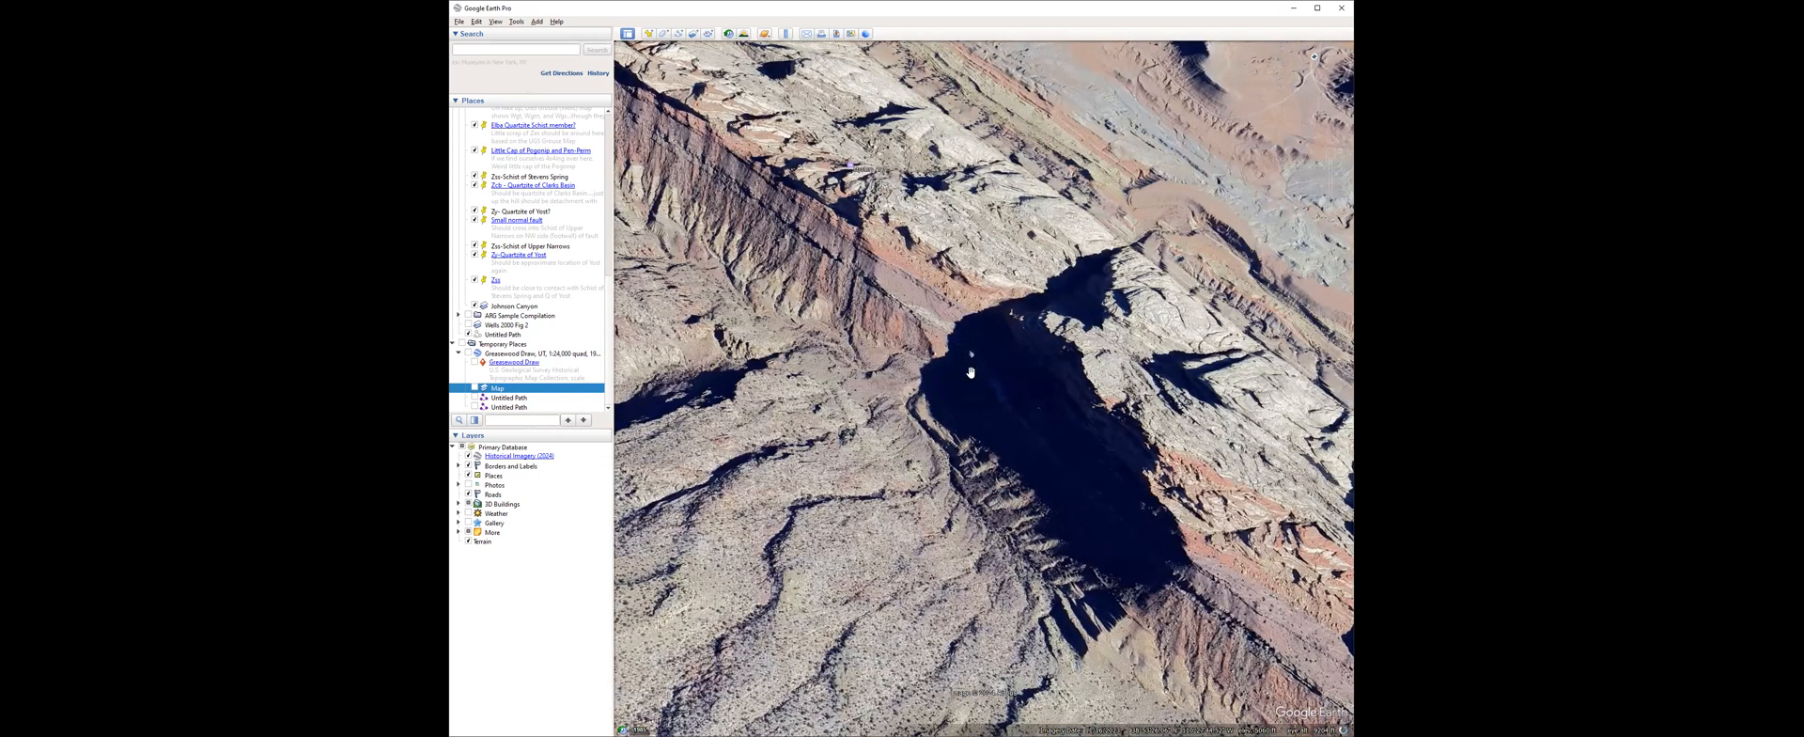
left_click(678, 34)
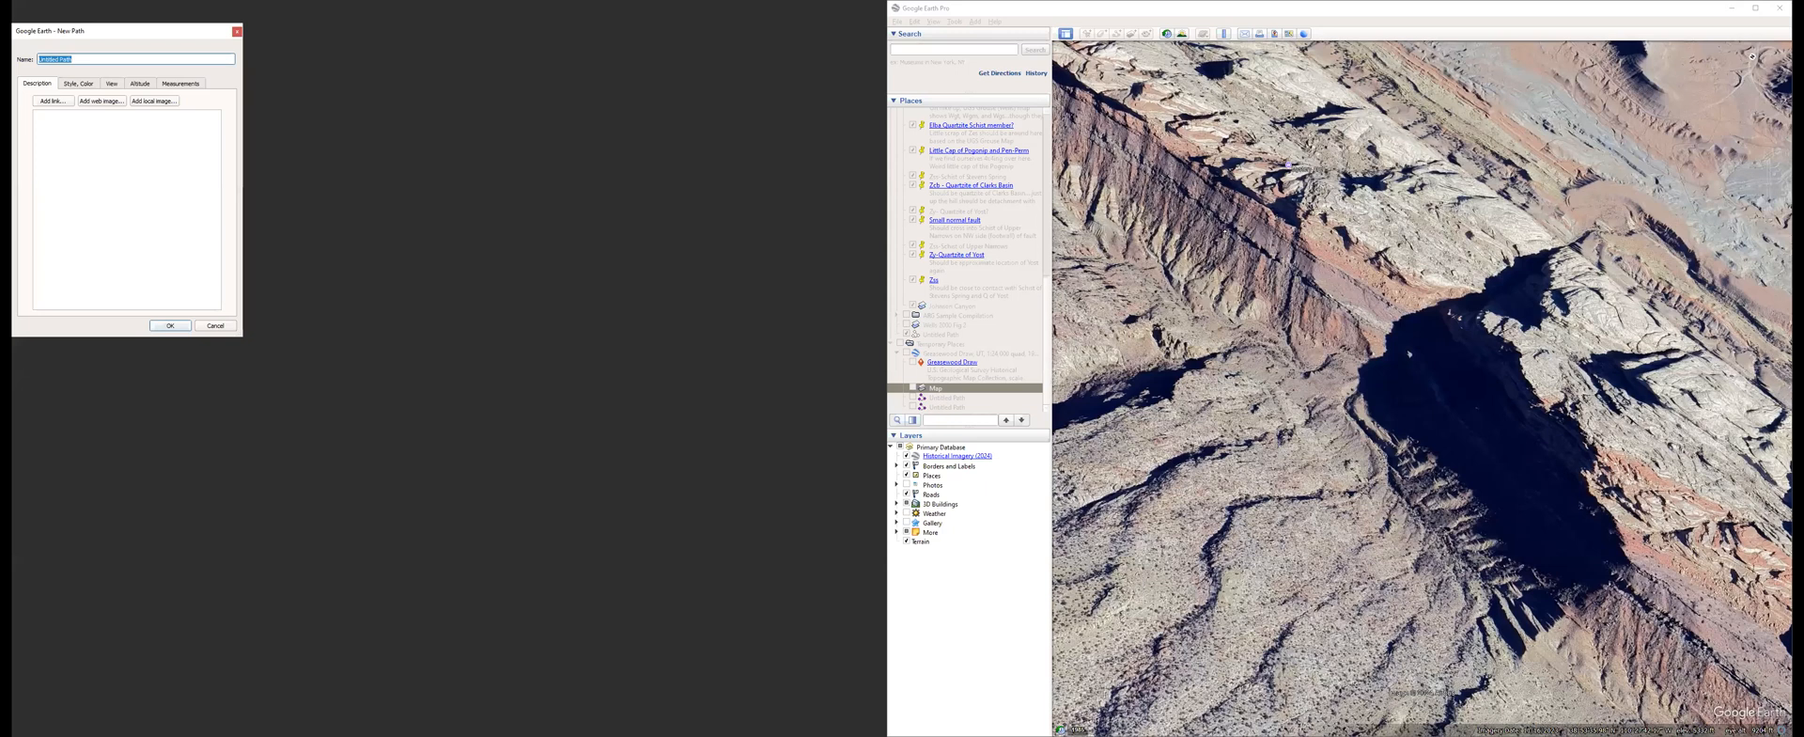
left_click(1318, 295)
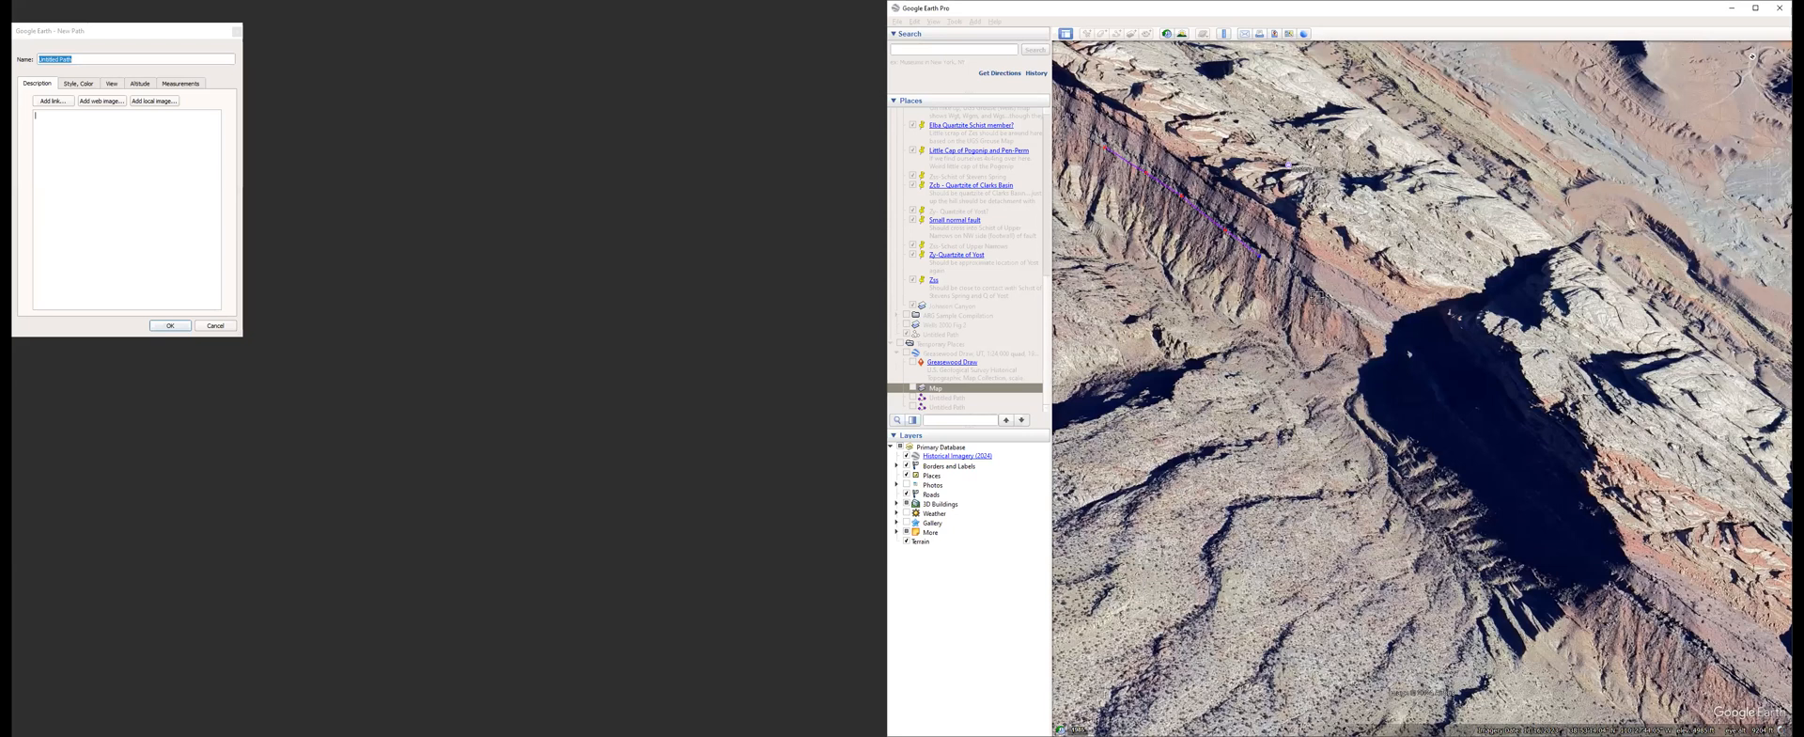
left_click(1389, 335)
left_click(1440, 403)
left_click(1492, 464)
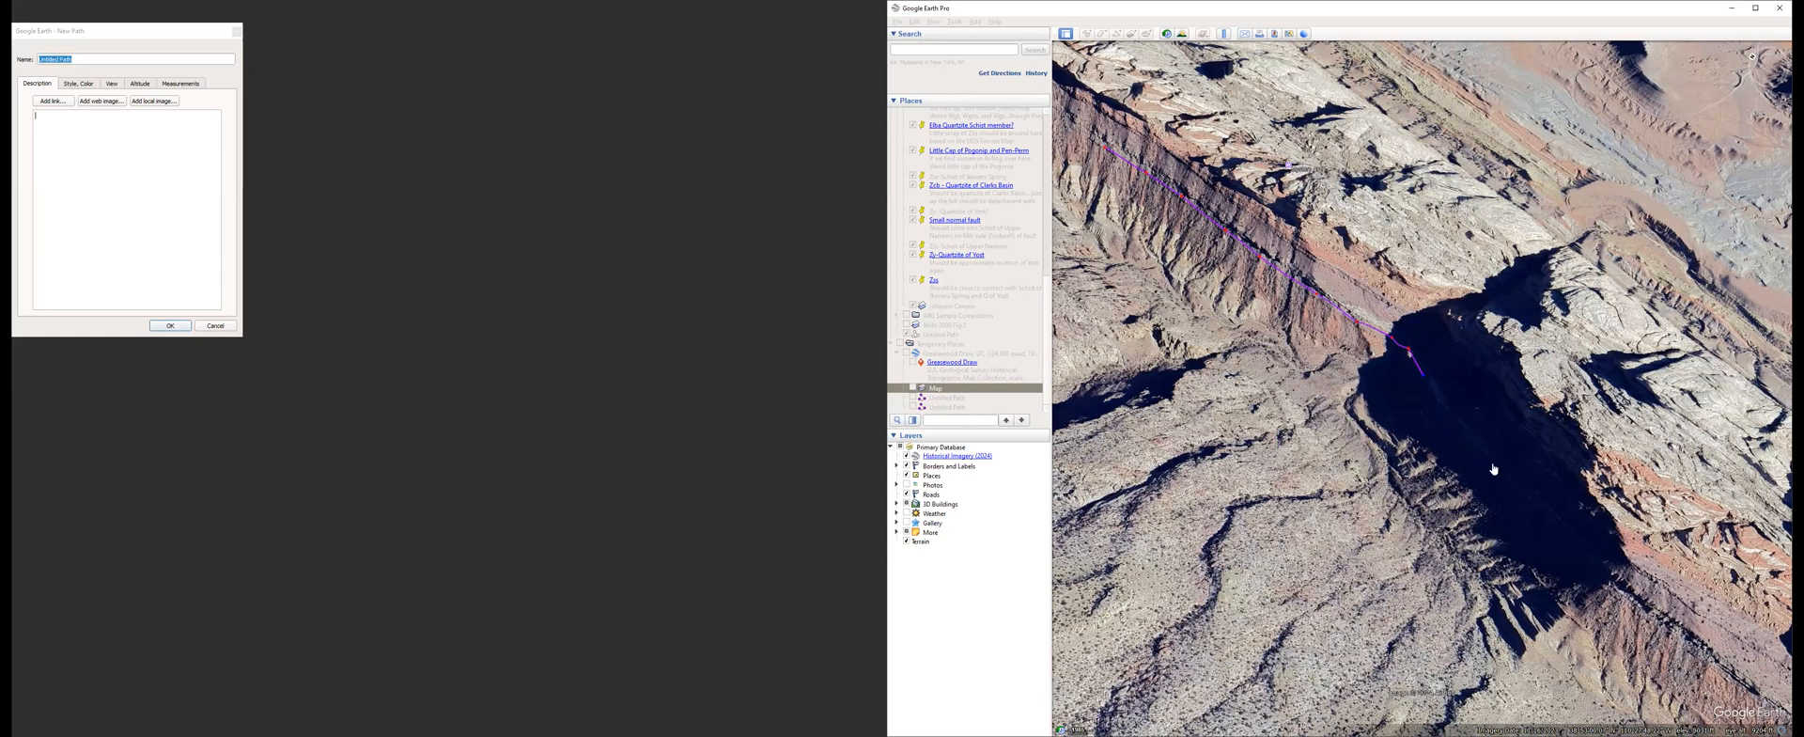
left_click(1531, 506)
left_click(1574, 545)
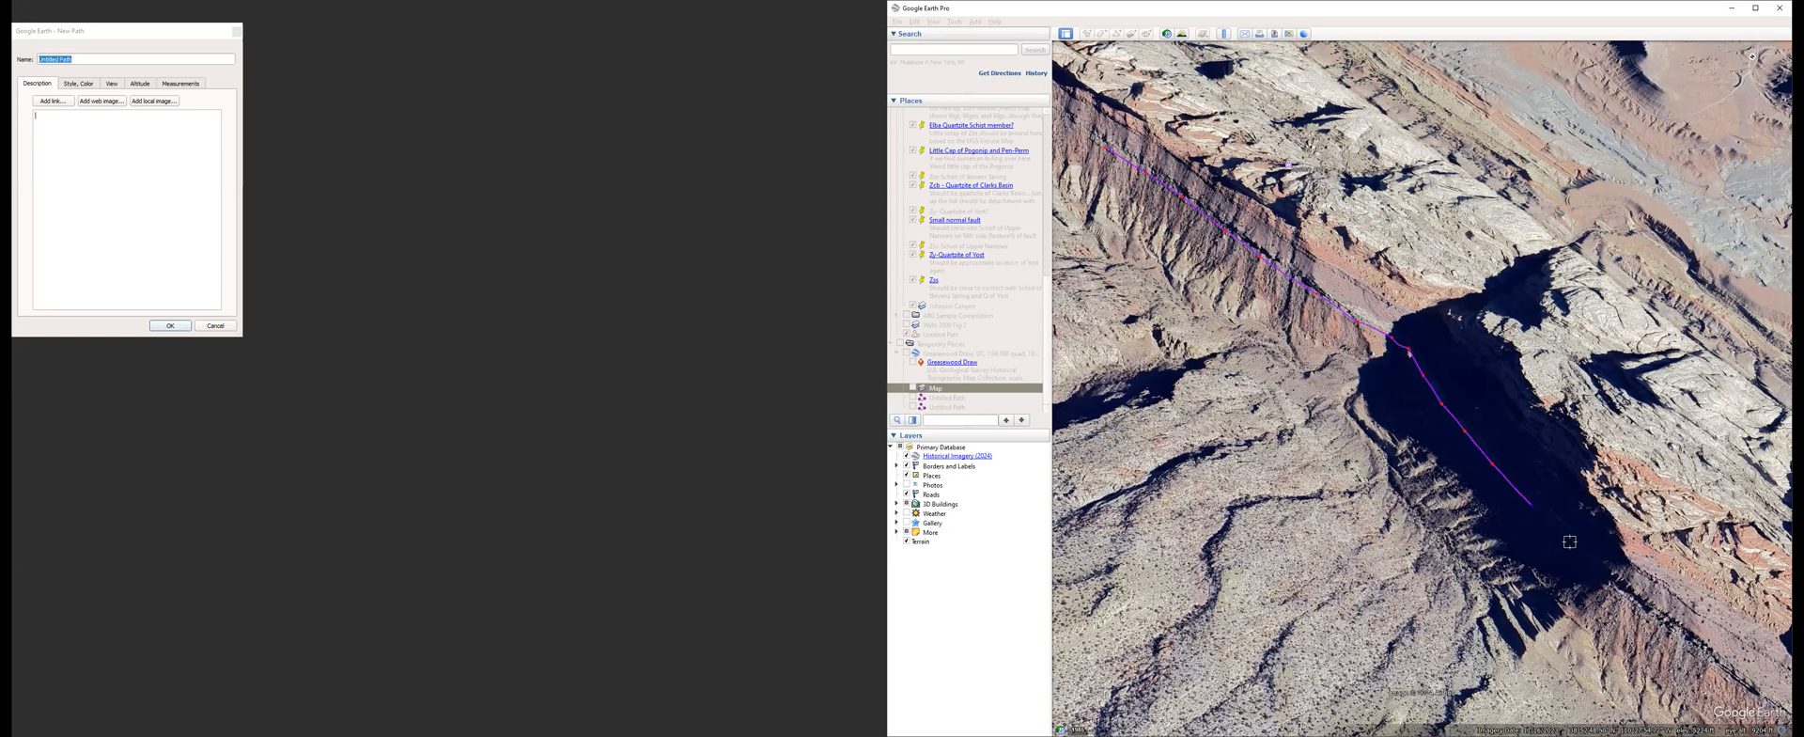
left_click(1613, 584)
left_click(1683, 639)
left_click(1747, 684)
key("Return")
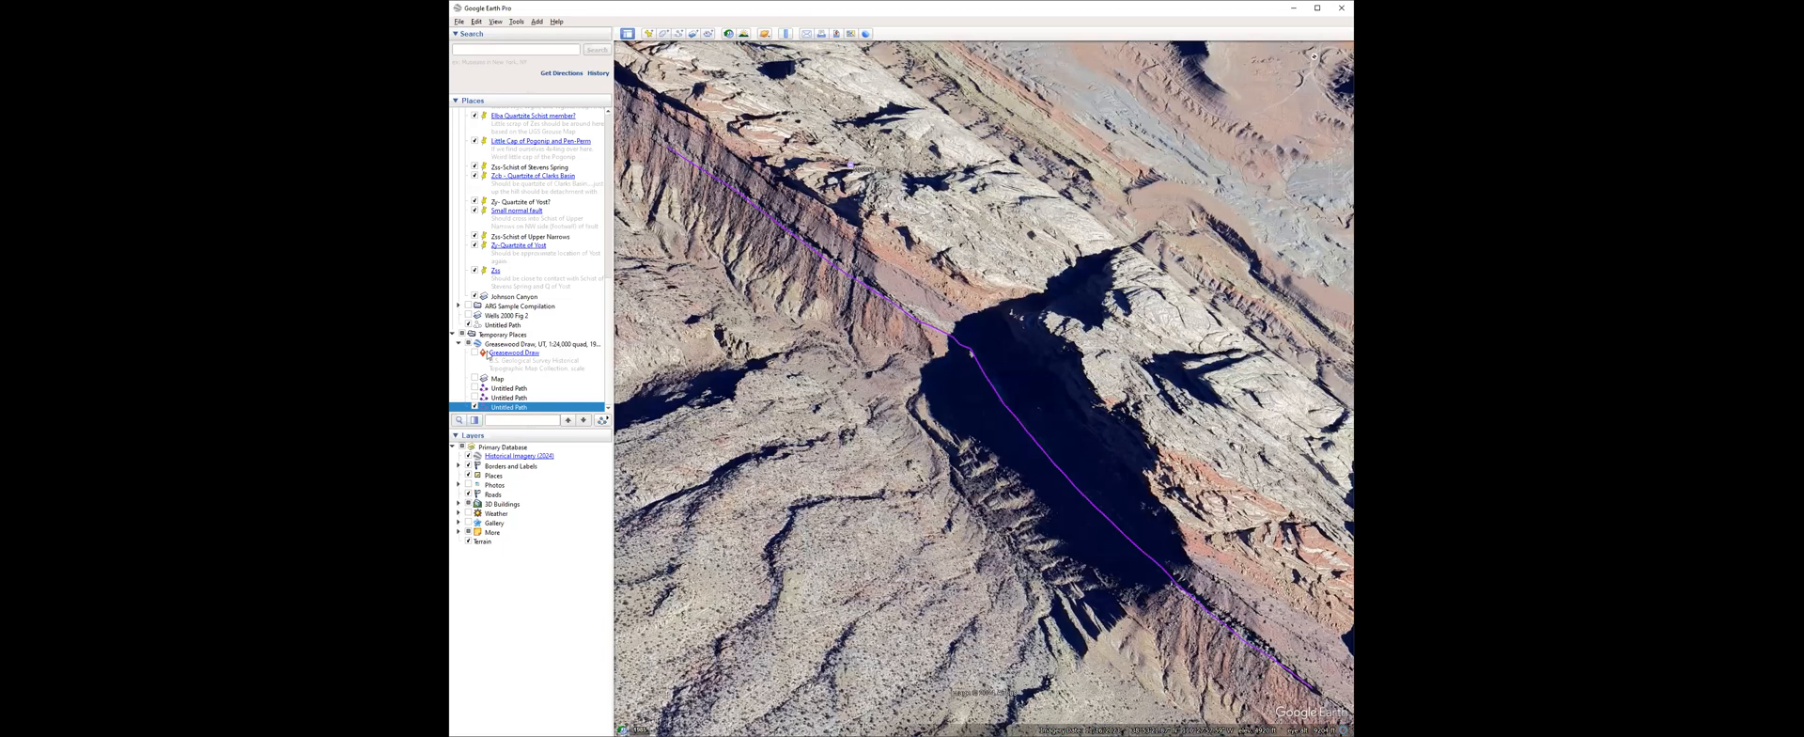
Orient the view north and turn on the Greasewood Draw items to examine the traced path across the canyon.
key("r")
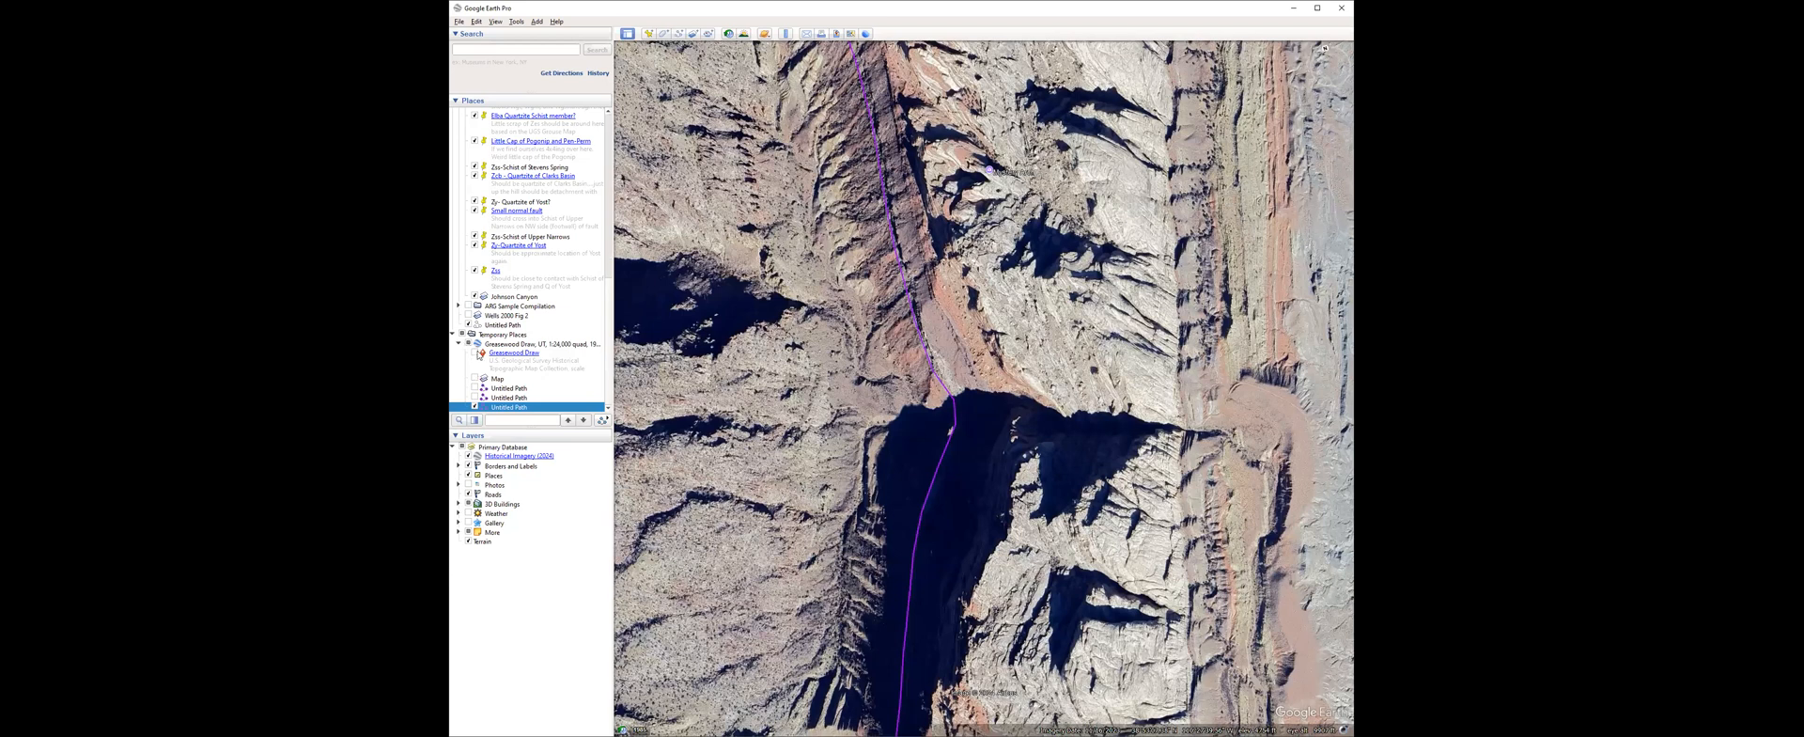
left_click(476, 353)
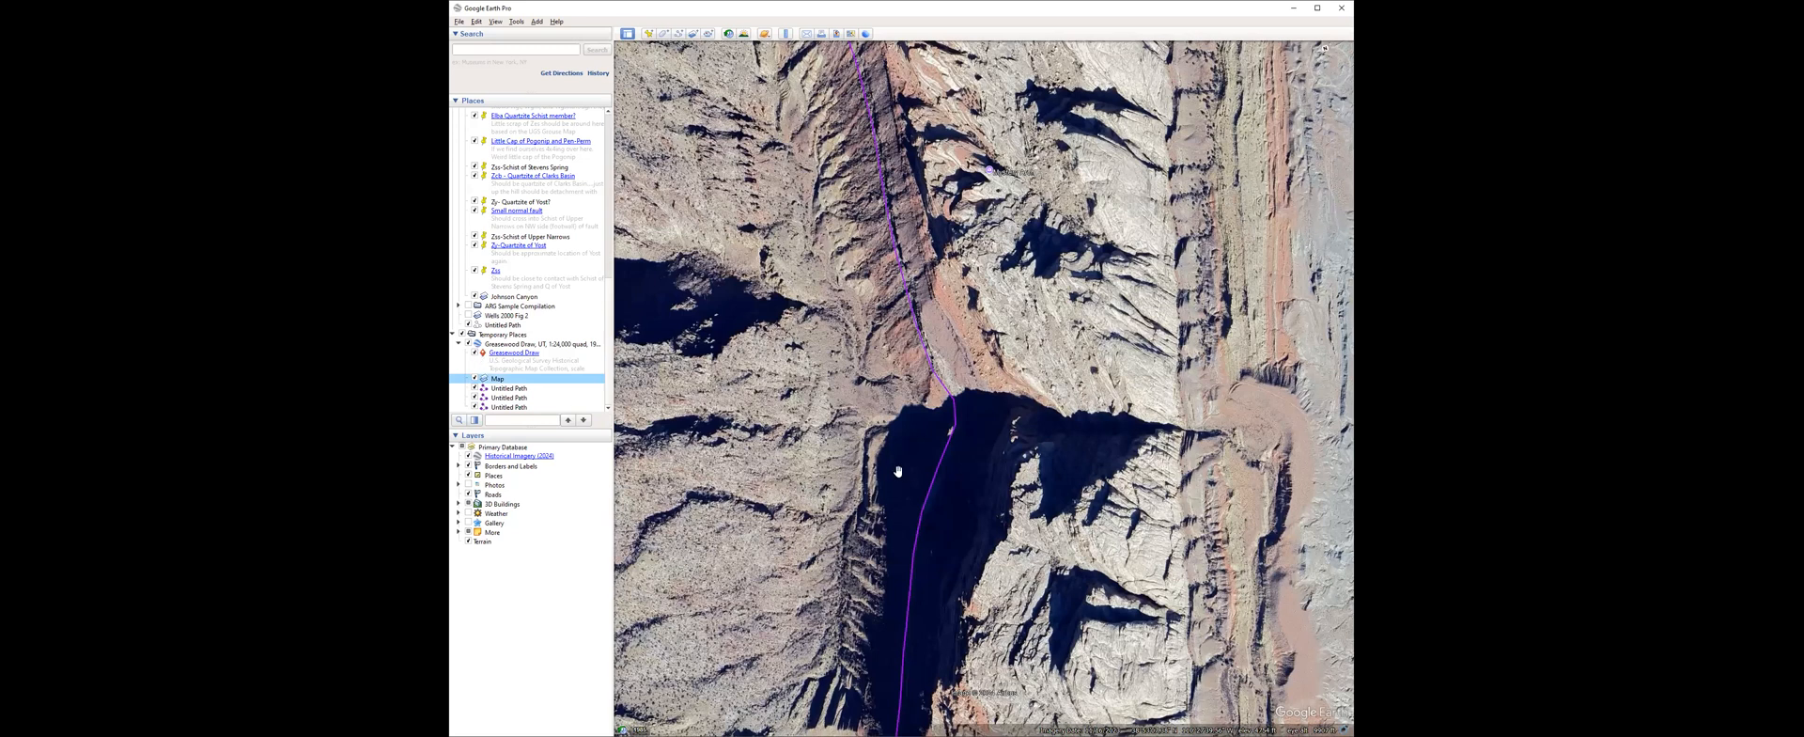
scroll(911, 472, "down", 3)
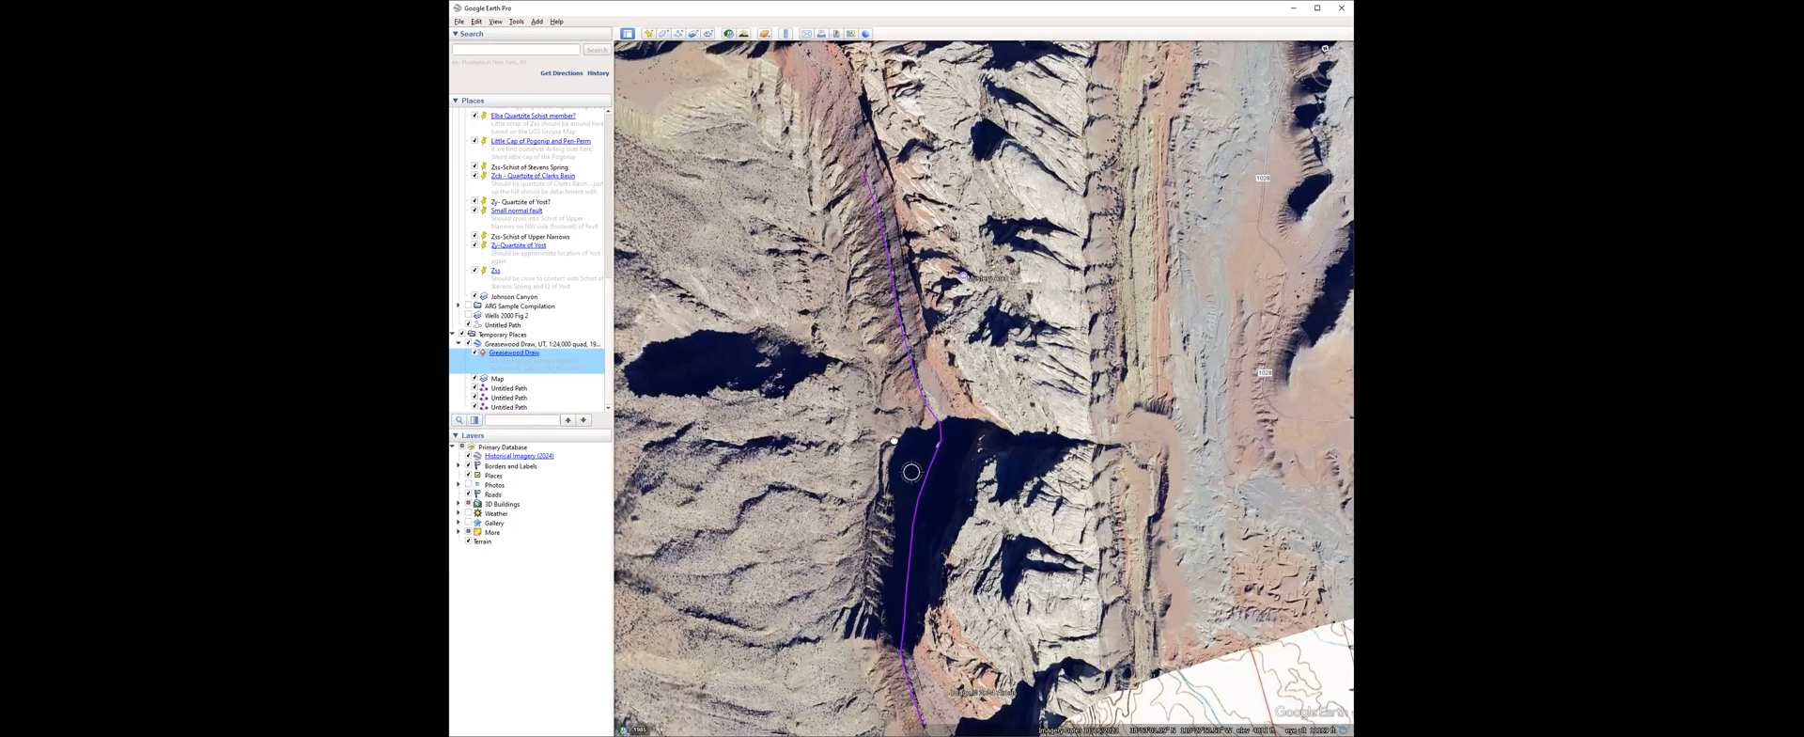
double_click(479, 354)
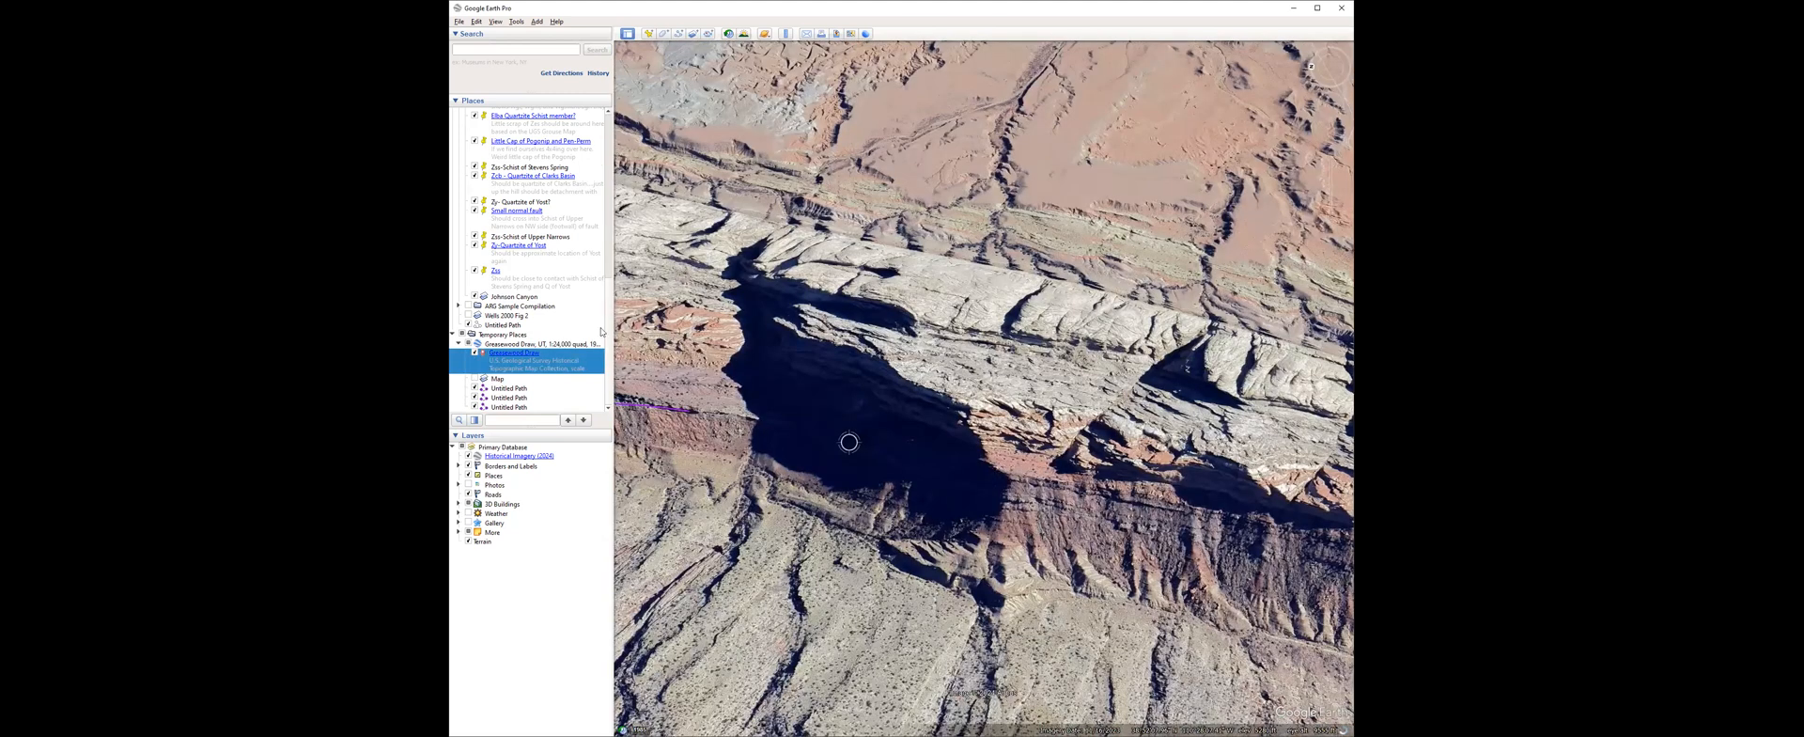
Trace and save a new path along the dark red slope below the white cliff, from the shadowed gap across the next canyon.
left_click(678, 33)
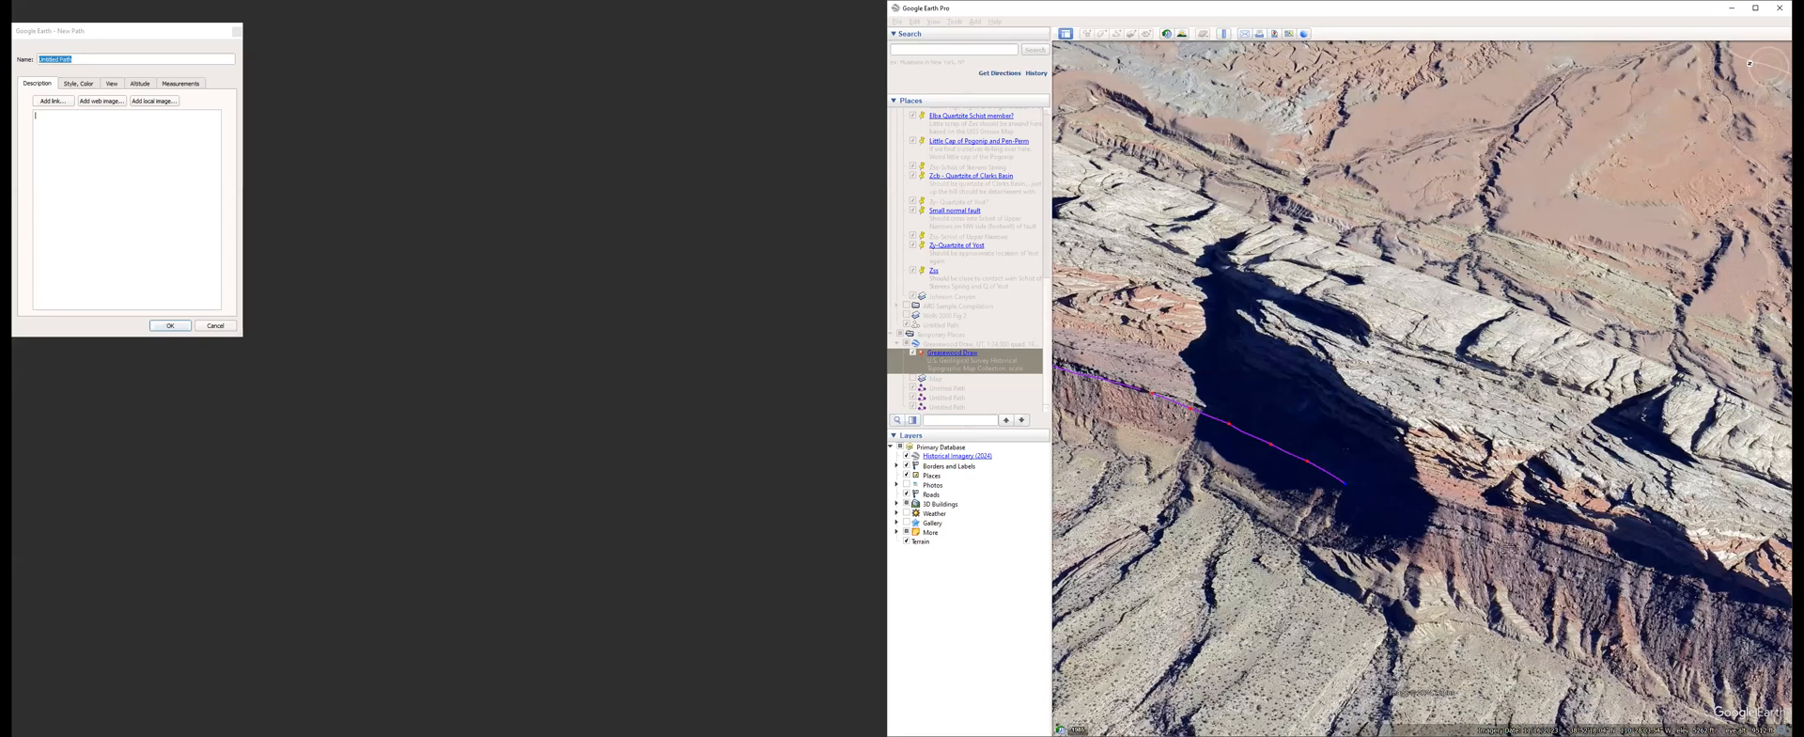
left_click_drag(1534, 565, 1655, 609)
key("Right")
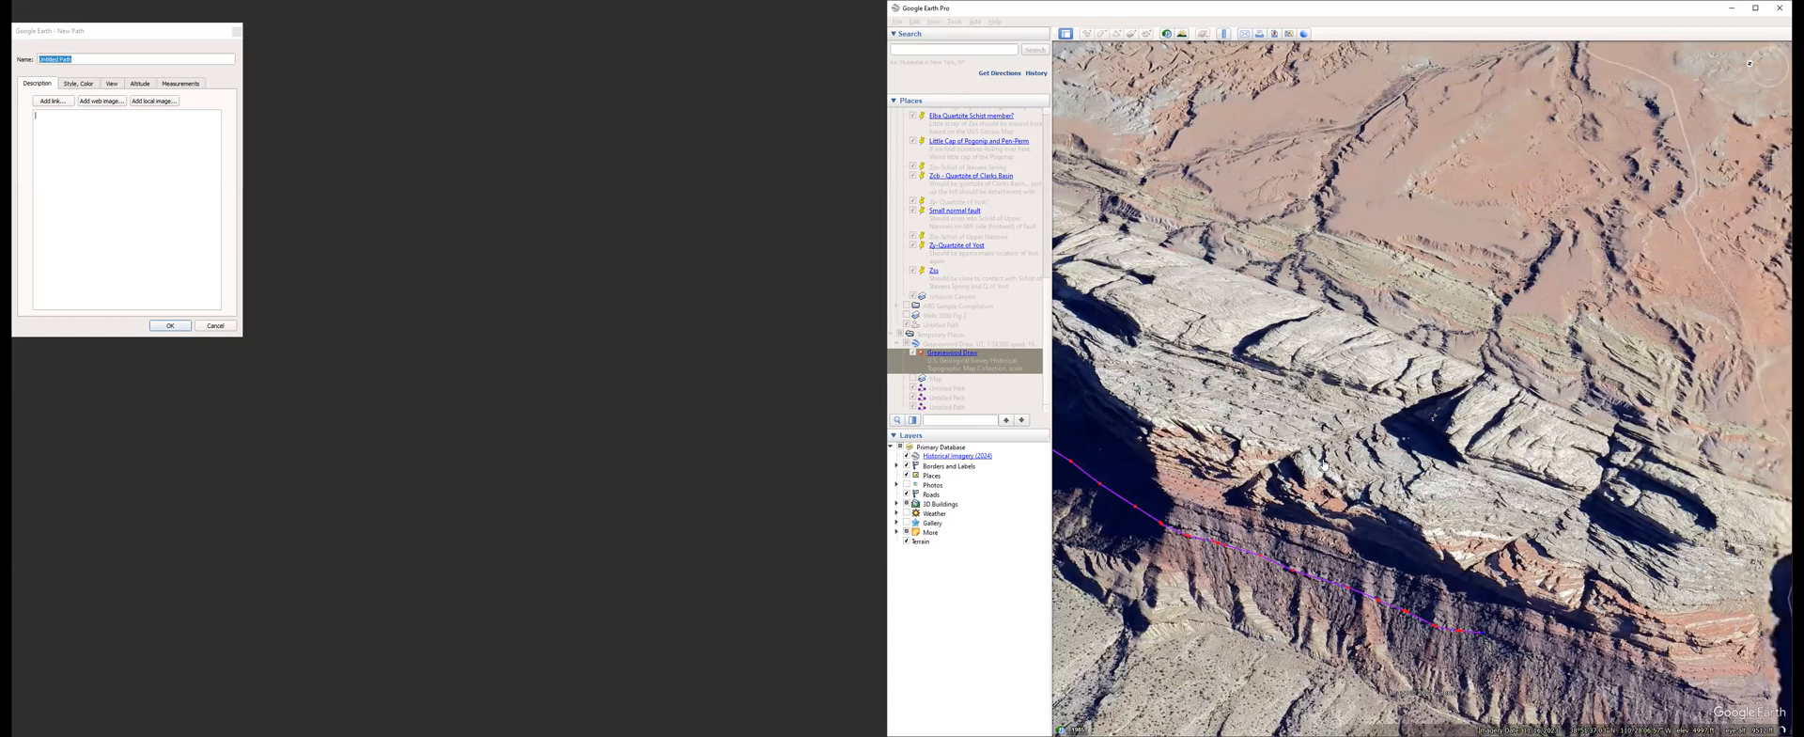
key("Down")
key("Right")
left_click_drag(1425, 495, 1546, 512)
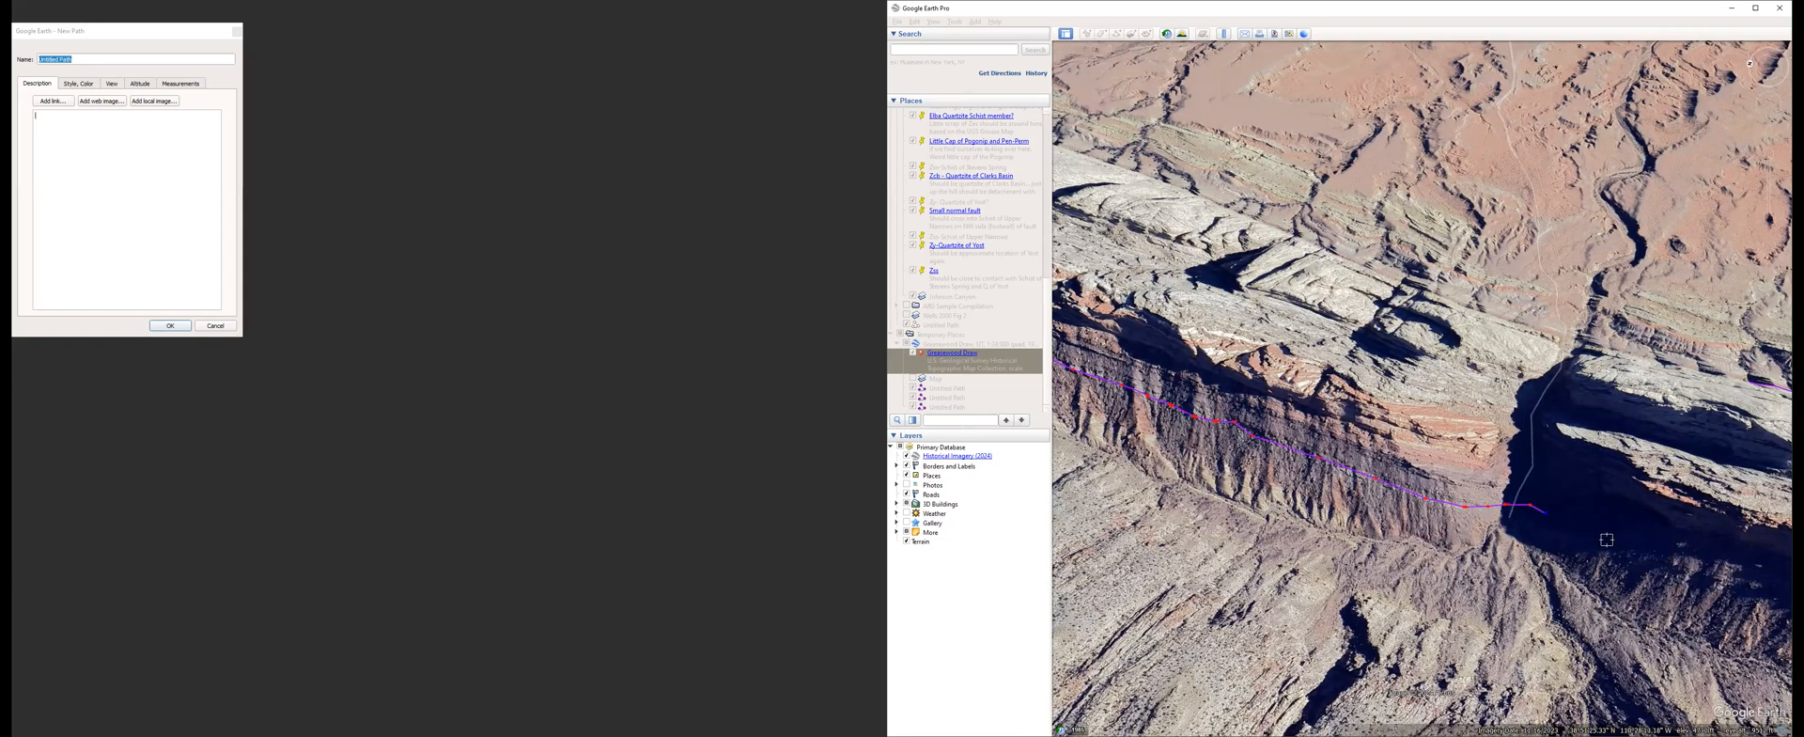
left_click(1740, 590)
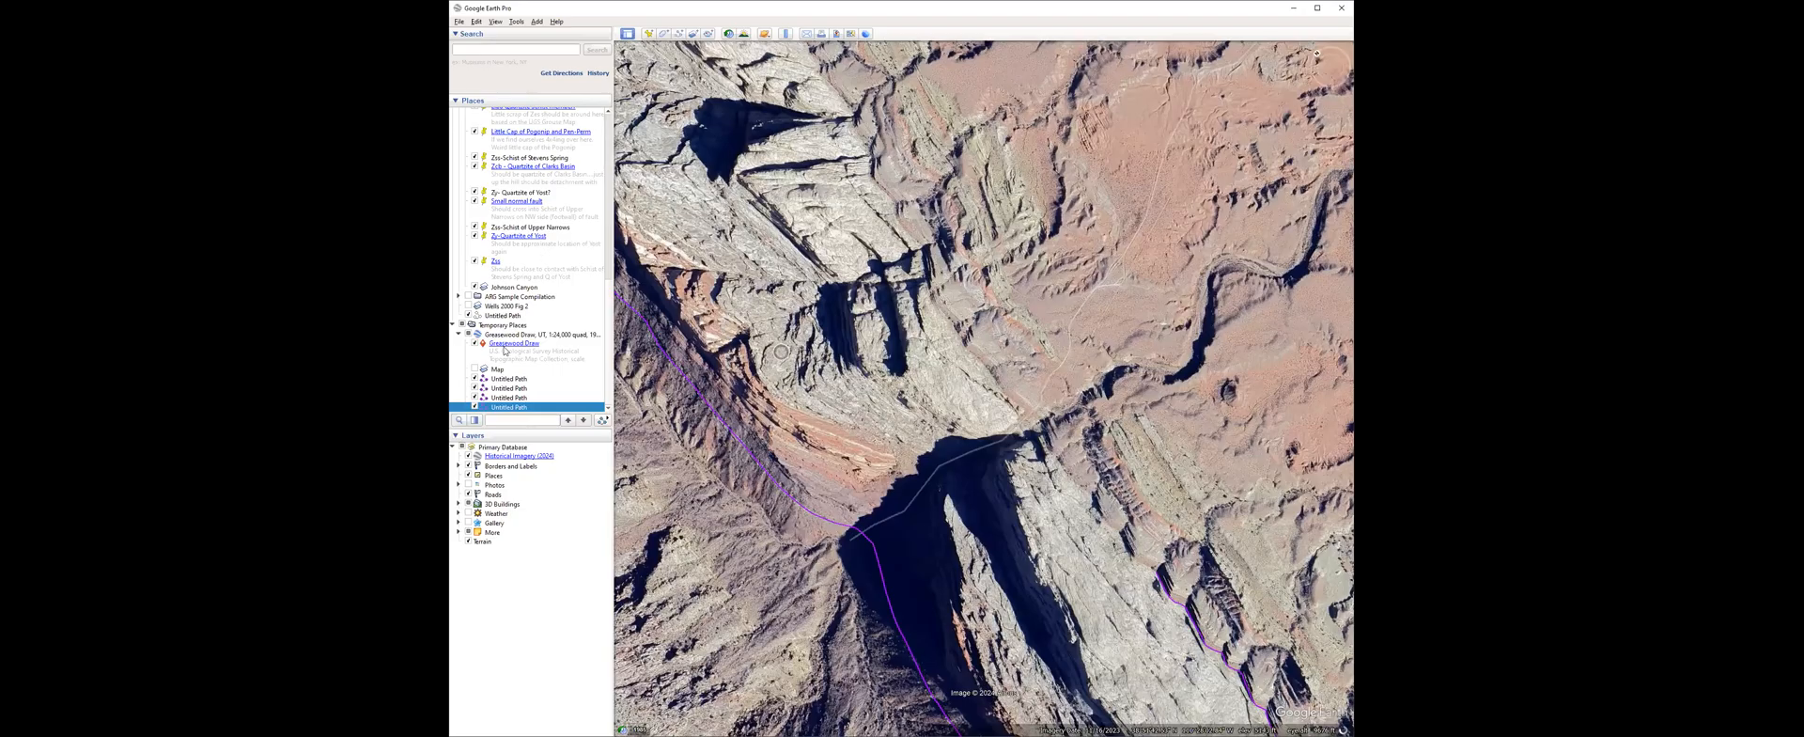
Show the Greasewood Draw map overlay and compare the traced paths with its contour lines around the canyon crossing.
double_click(479, 369)
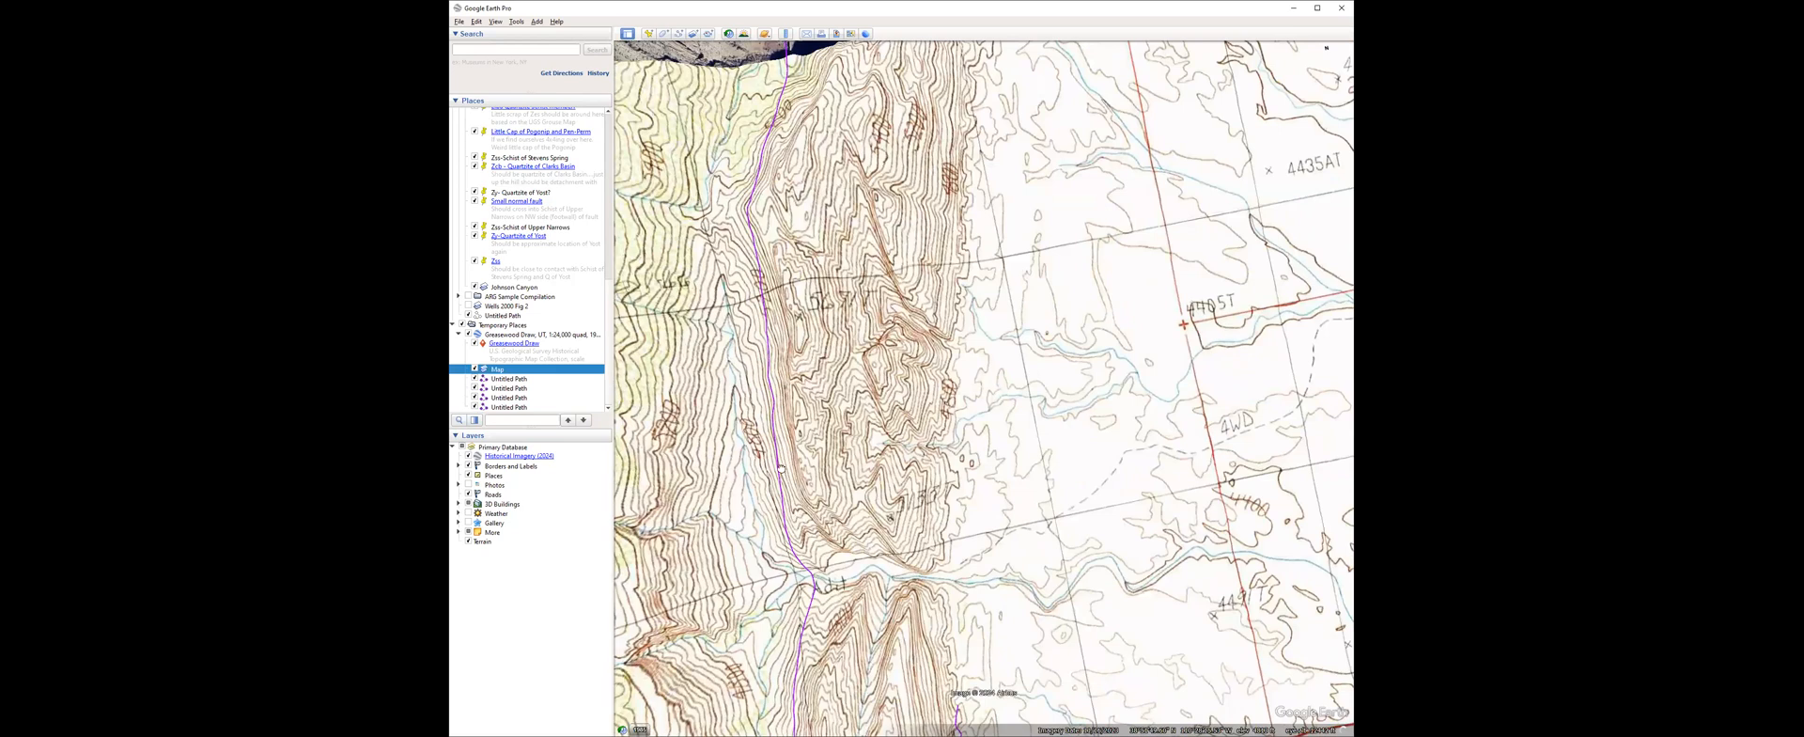
left_click_drag(773, 332, 749, 275)
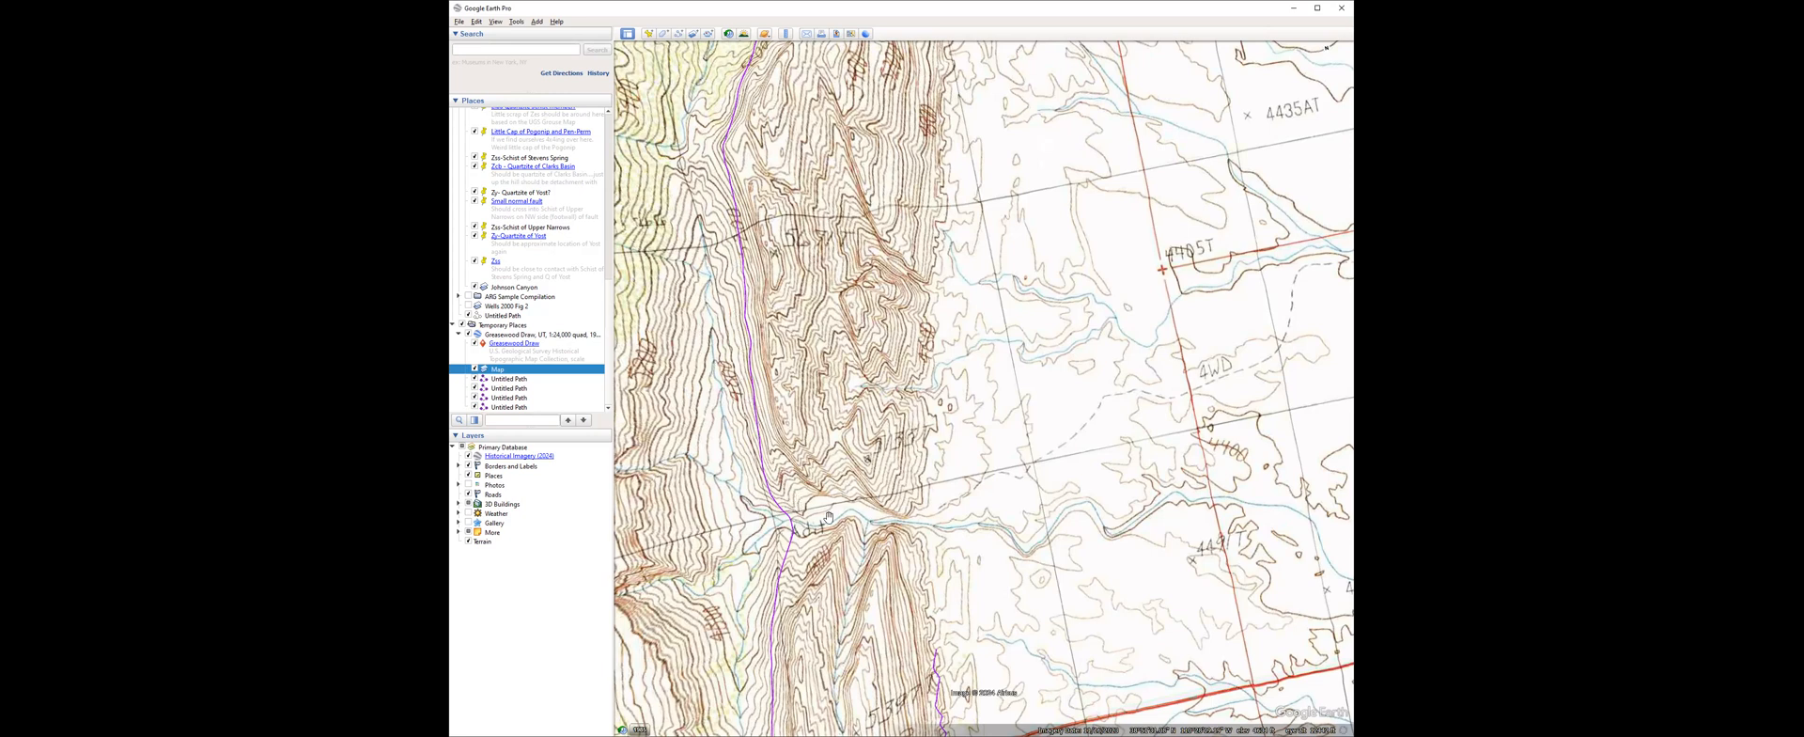
left_click_drag(788, 612, 797, 577)
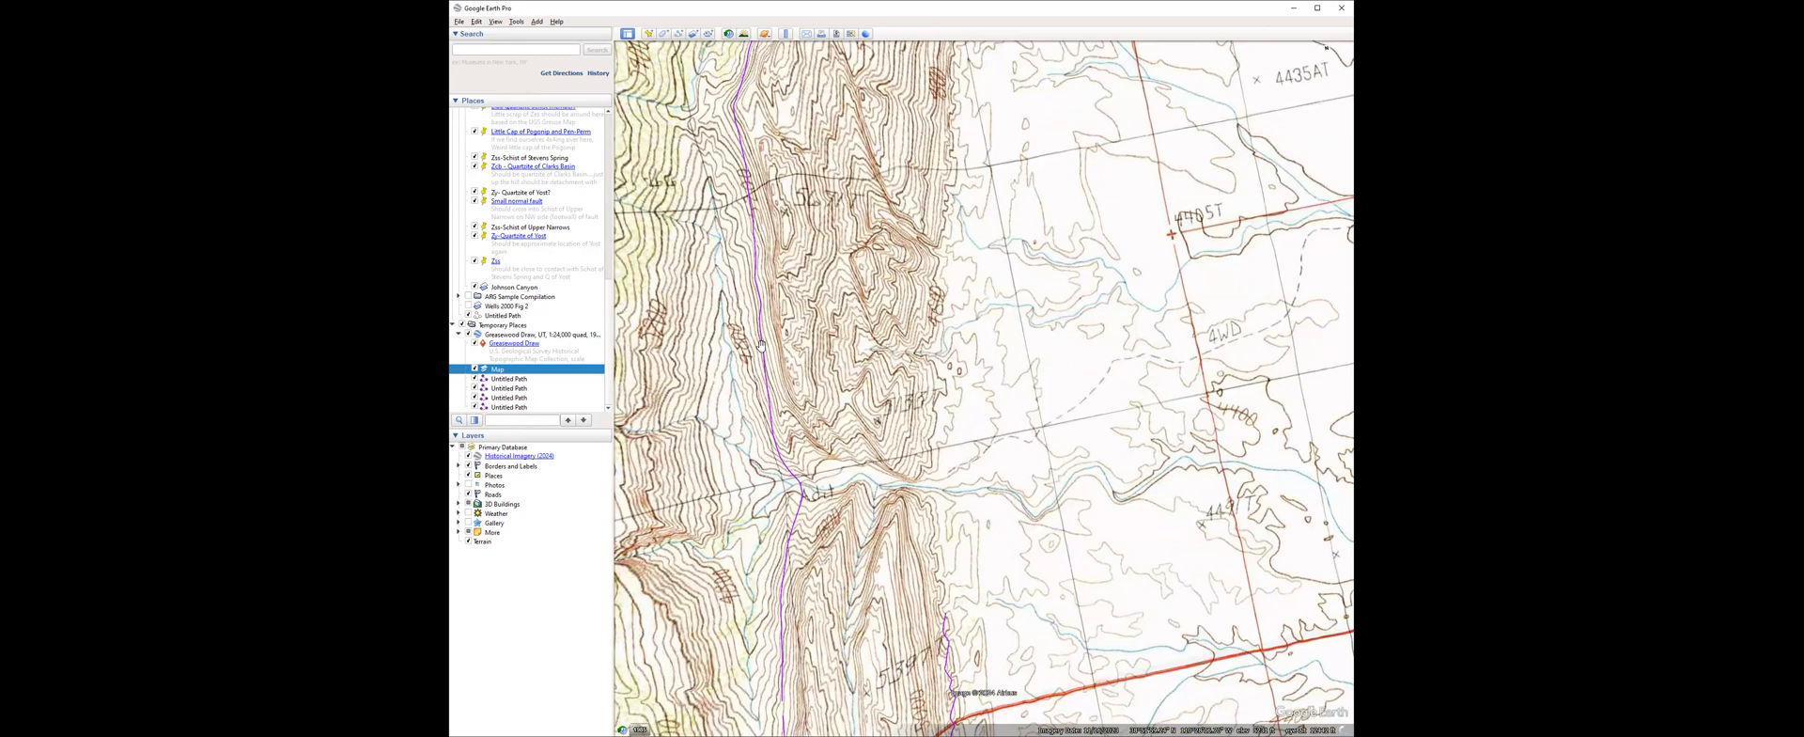
left_click_drag(789, 493, 745, 427)
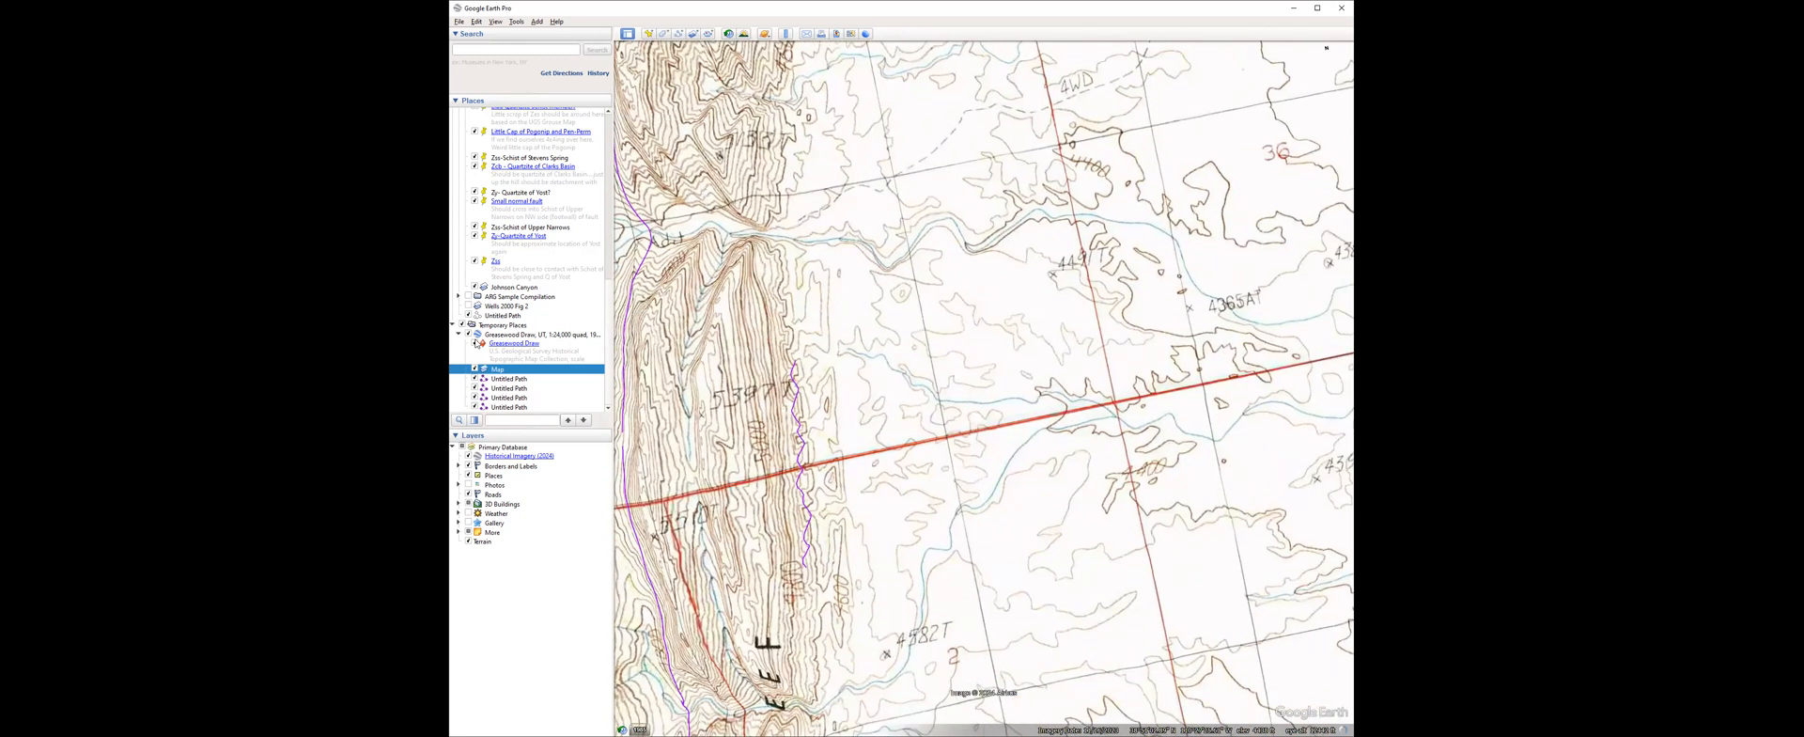
Hide the map overlay and compare the zigzag path on the white ridge's eastern flank with the imagery and contours.
left_click(474, 344)
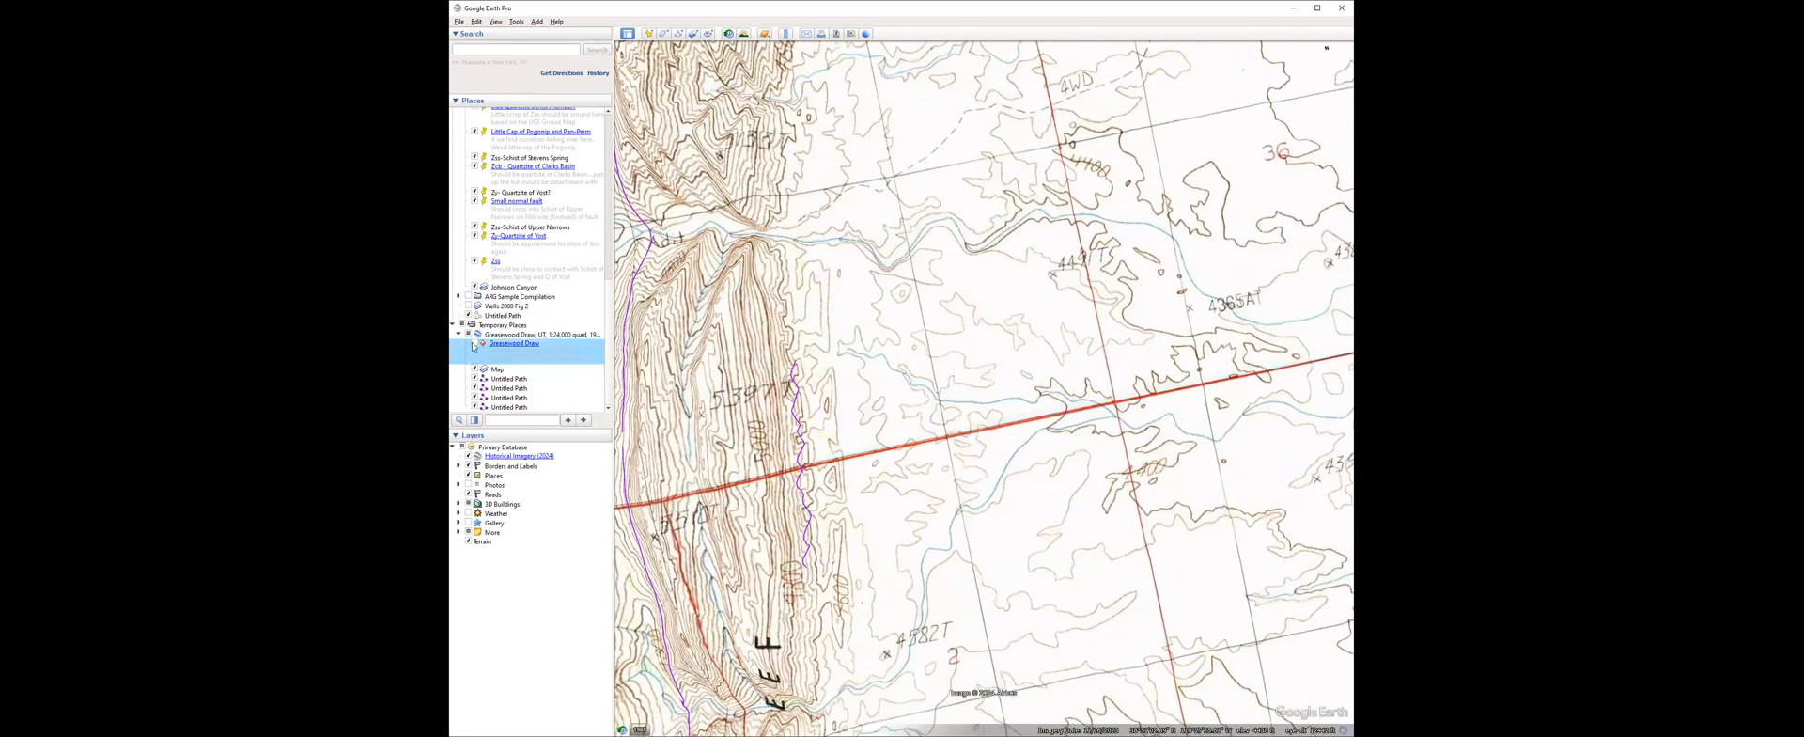
left_click(475, 370)
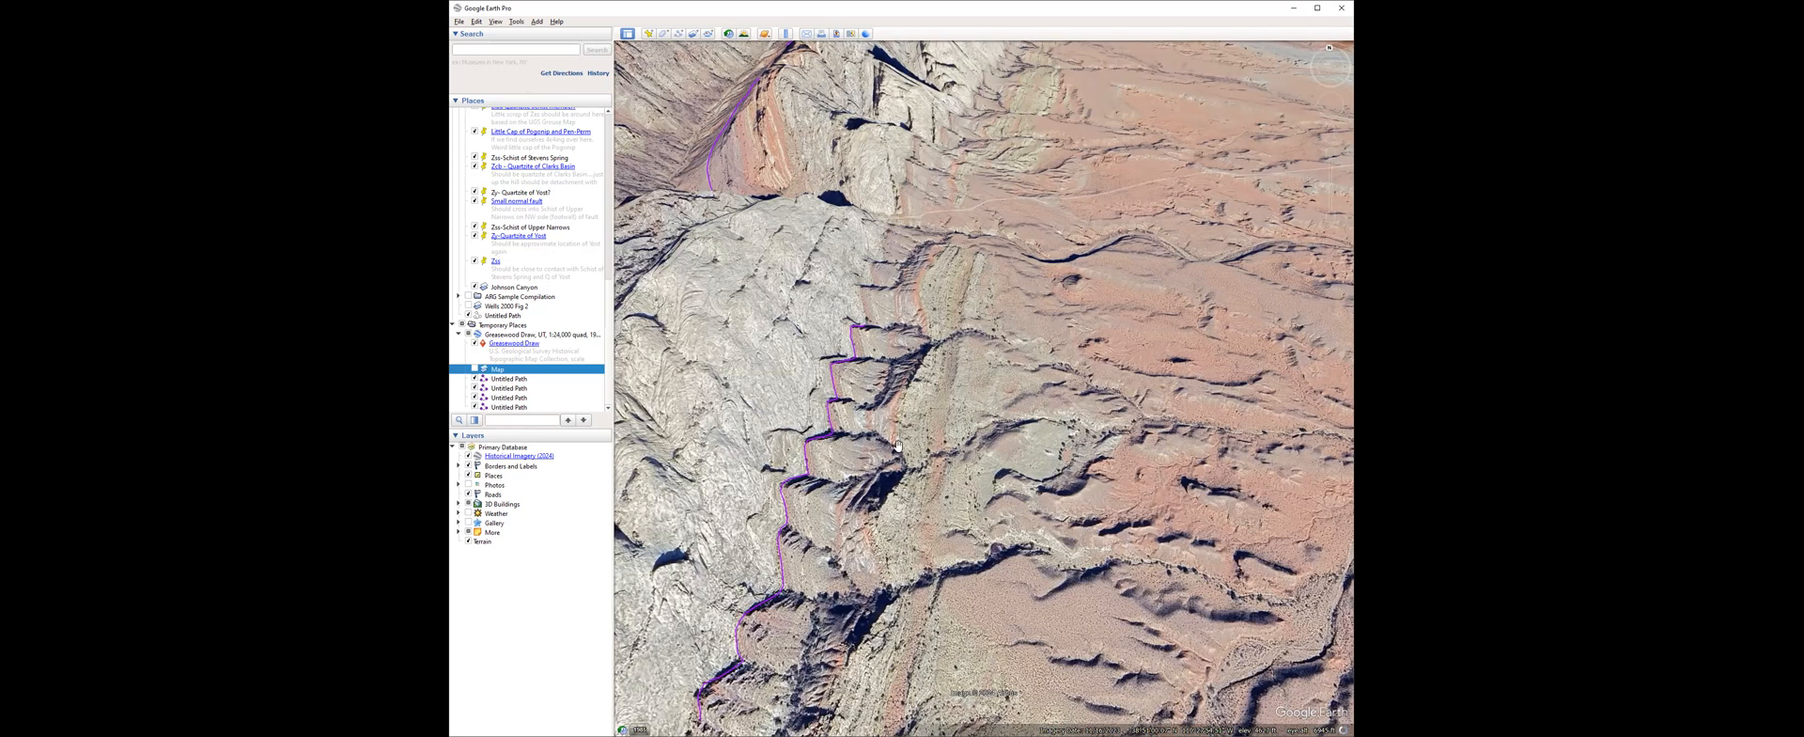
scroll(801, 406, "up", 2)
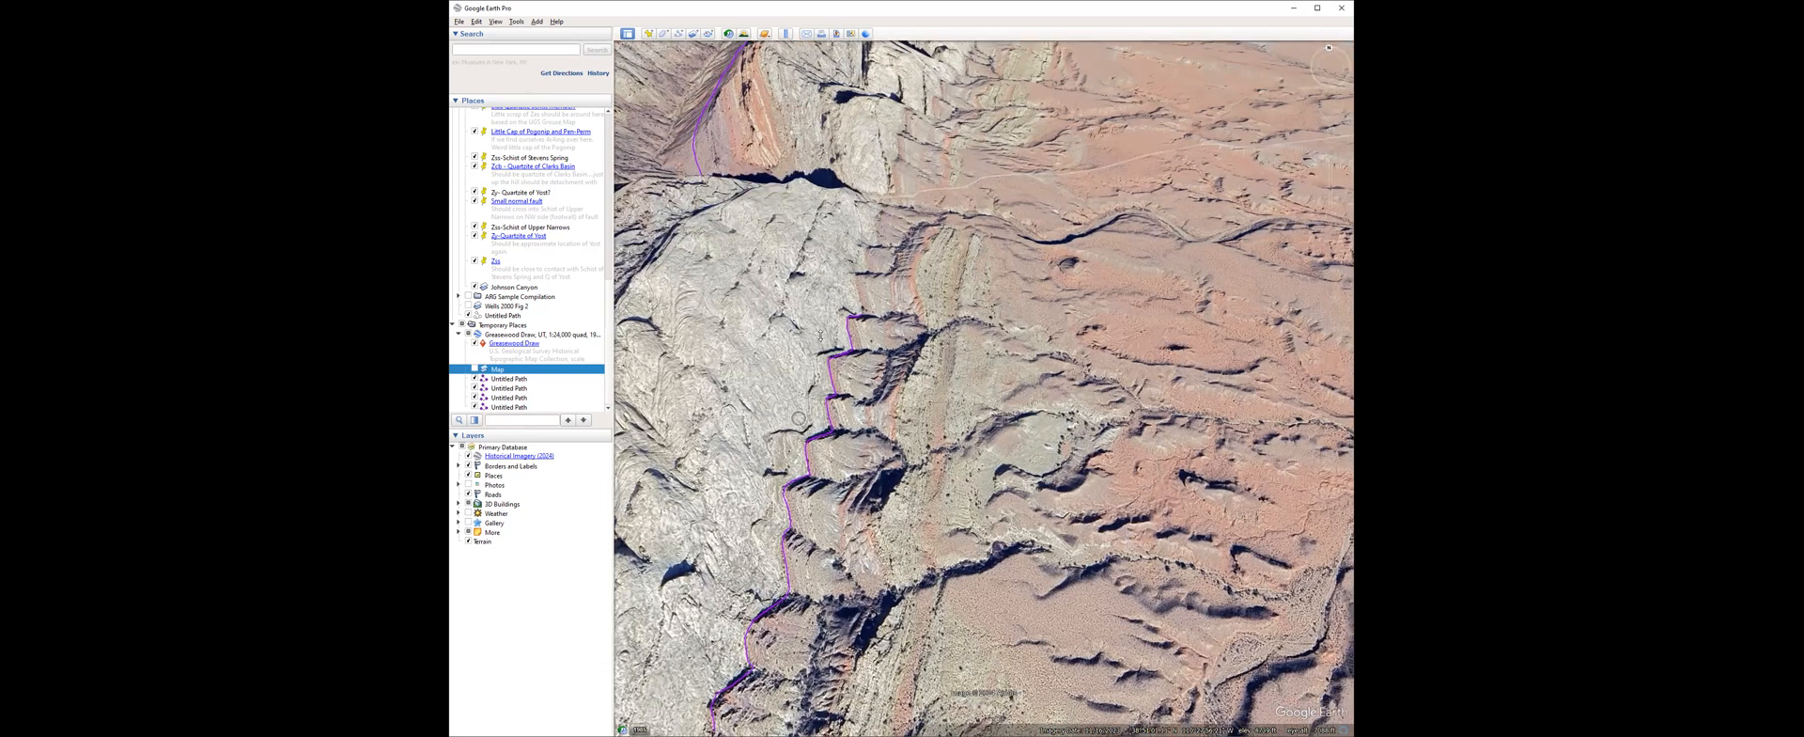
middle_click_drag(799, 418, 839, 269)
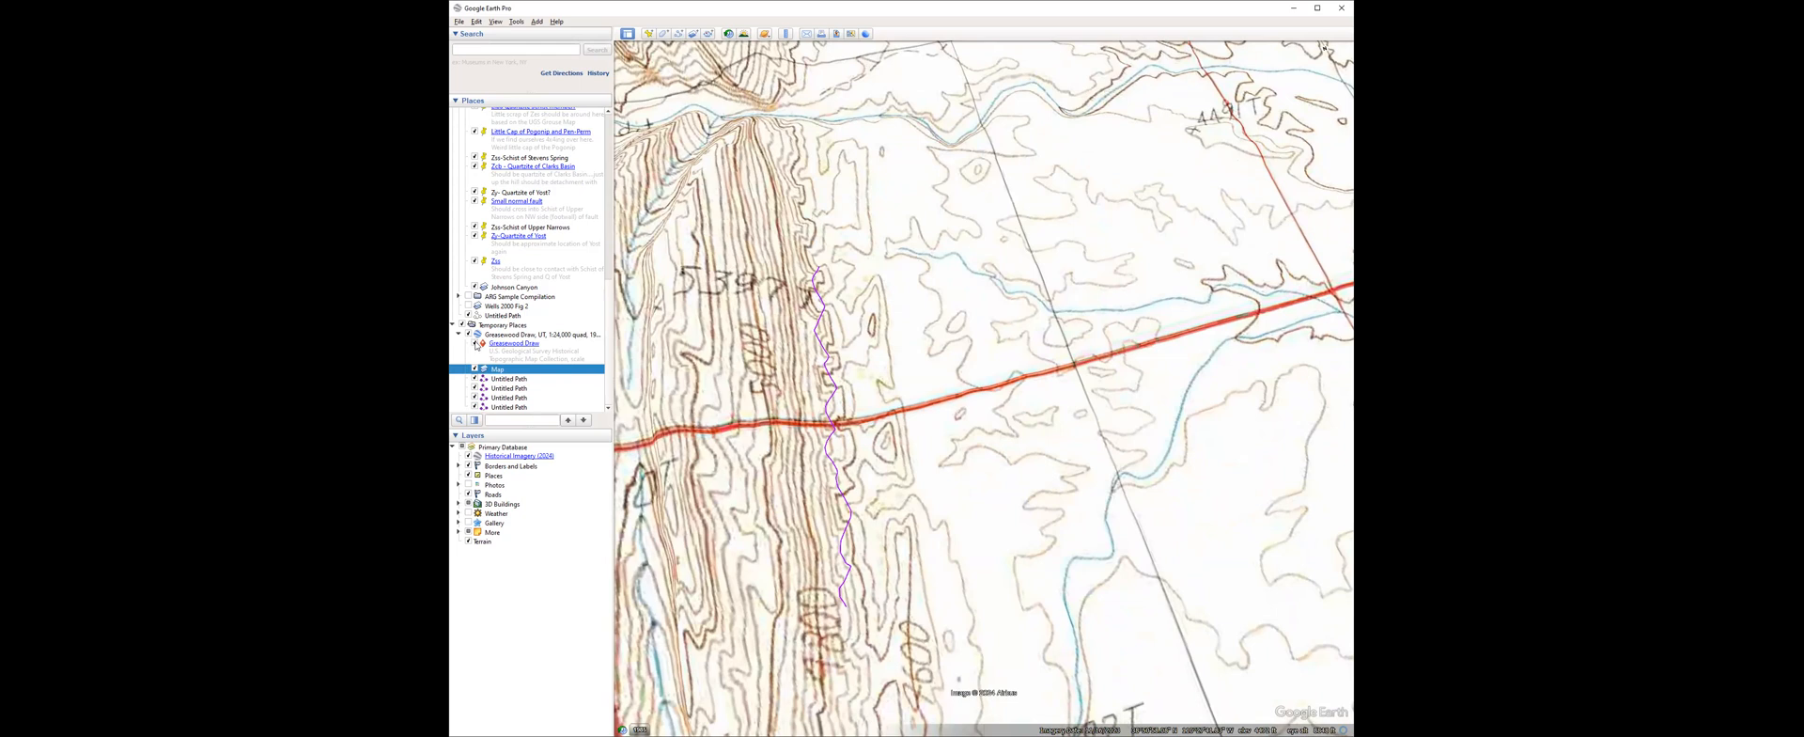
Return to plain imagery and examine how the zigzag path and the ridge's western path follow the tilted layers.
left_click(474, 369)
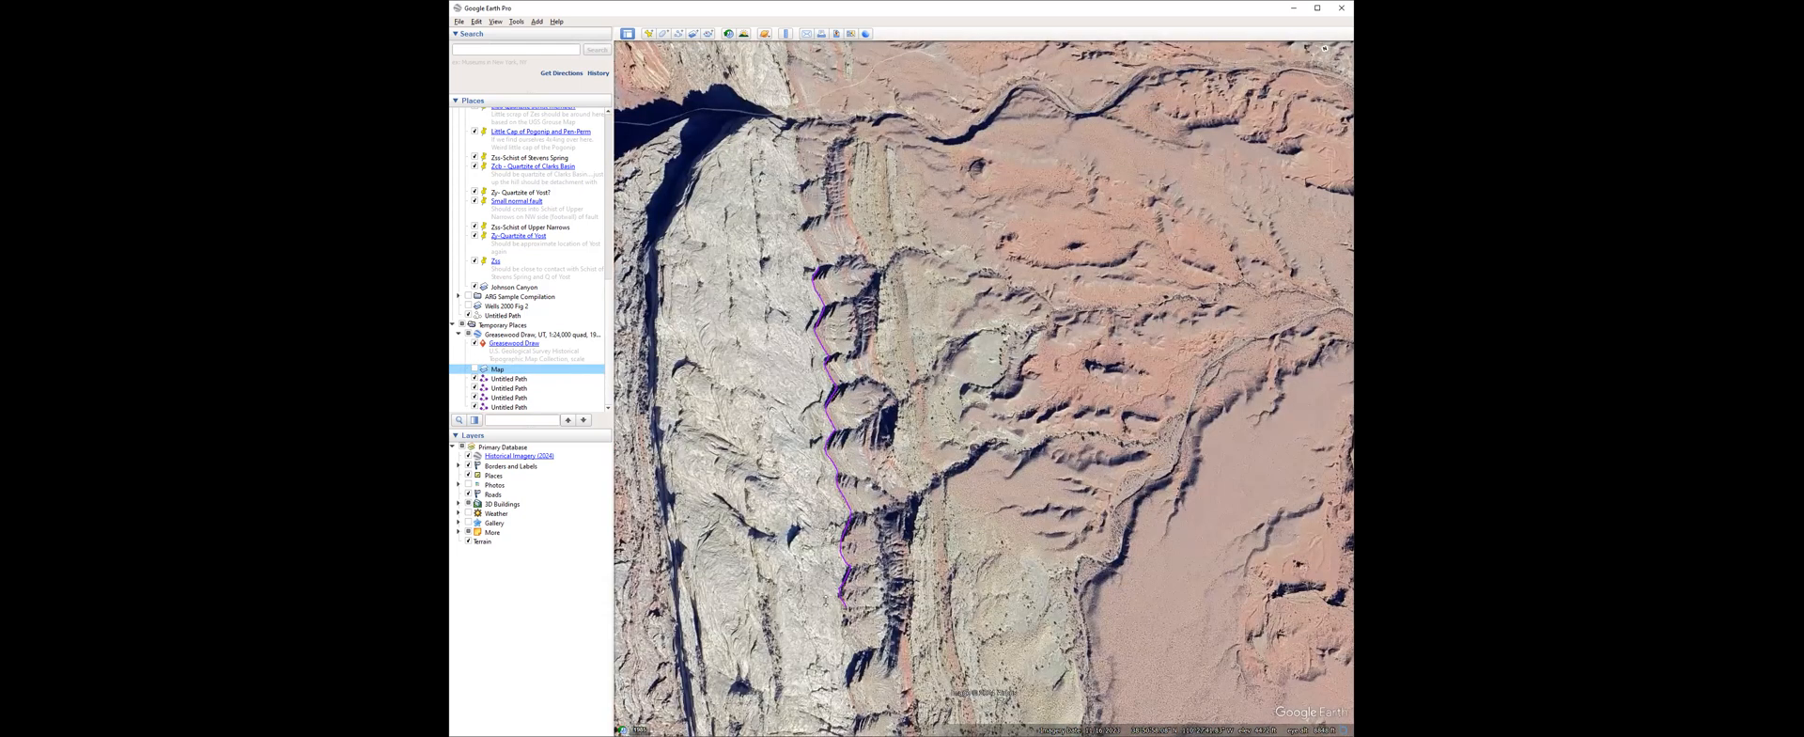
middle_click_drag(760, 459, 801, 600)
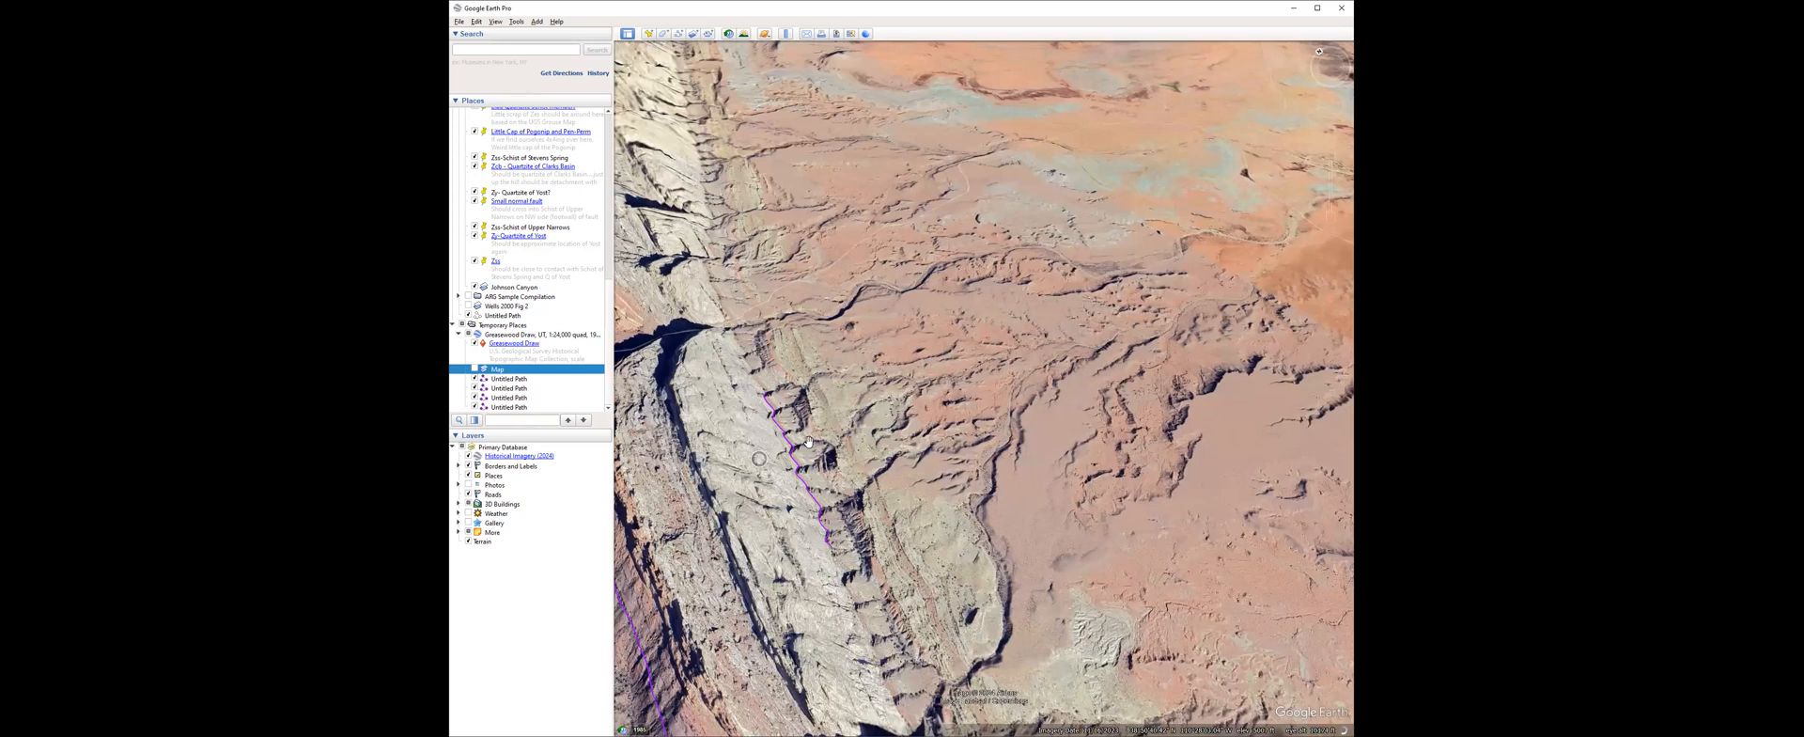
middle_click_drag(759, 458, 766, 423)
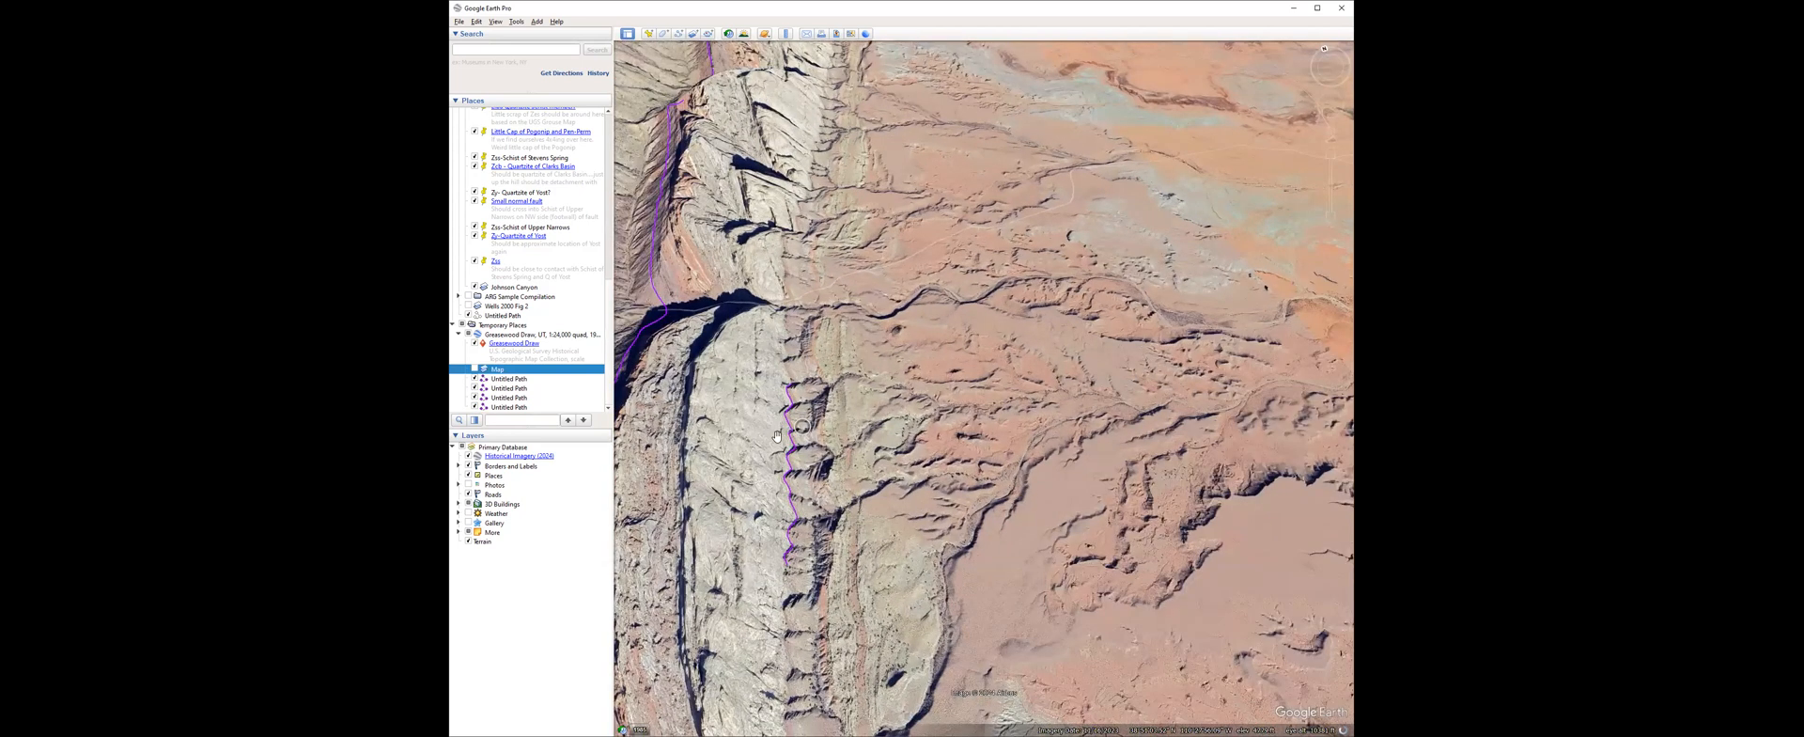
scroll(771, 437, "down", 2)
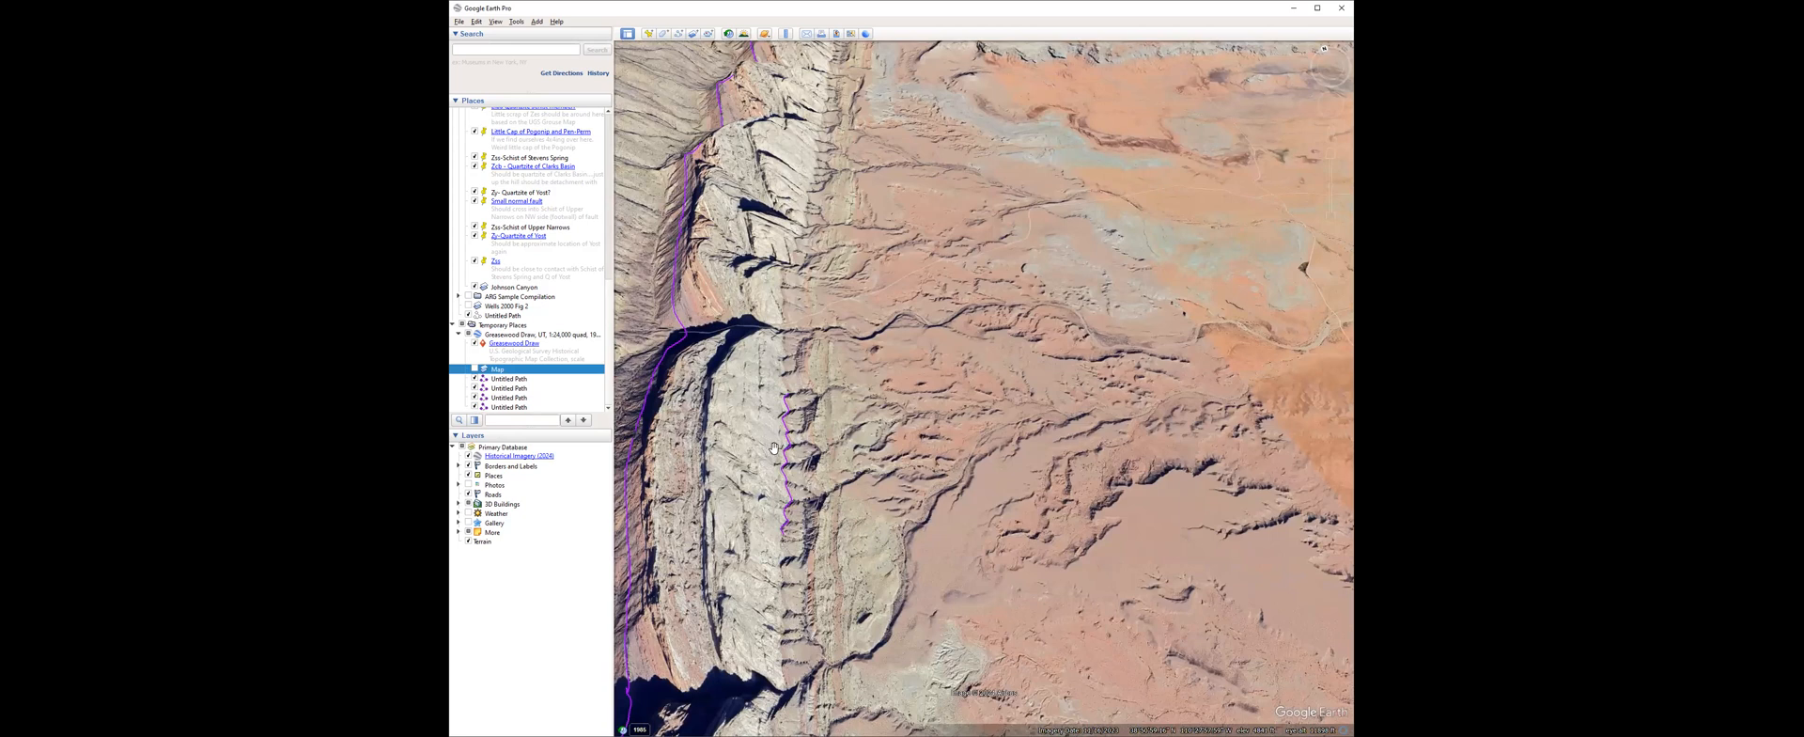
left_click_drag(778, 452, 789, 454)
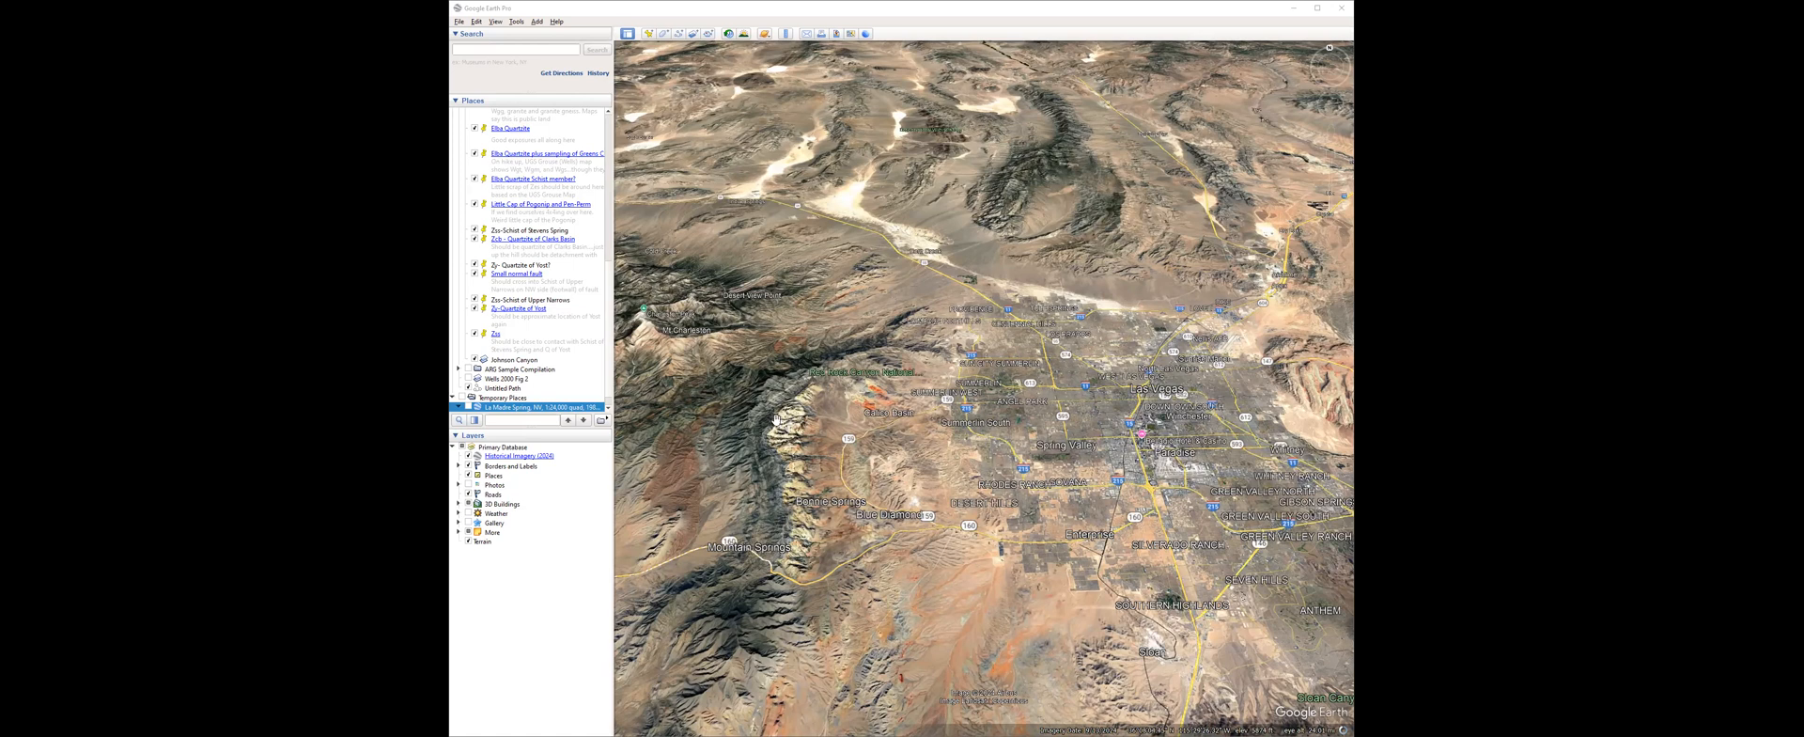
Examine the pale sandstone escarpment west of Las Vegas around Mt Wilson, closing in on the gray rocks behind it.
left_click_drag(807, 452, 838, 495)
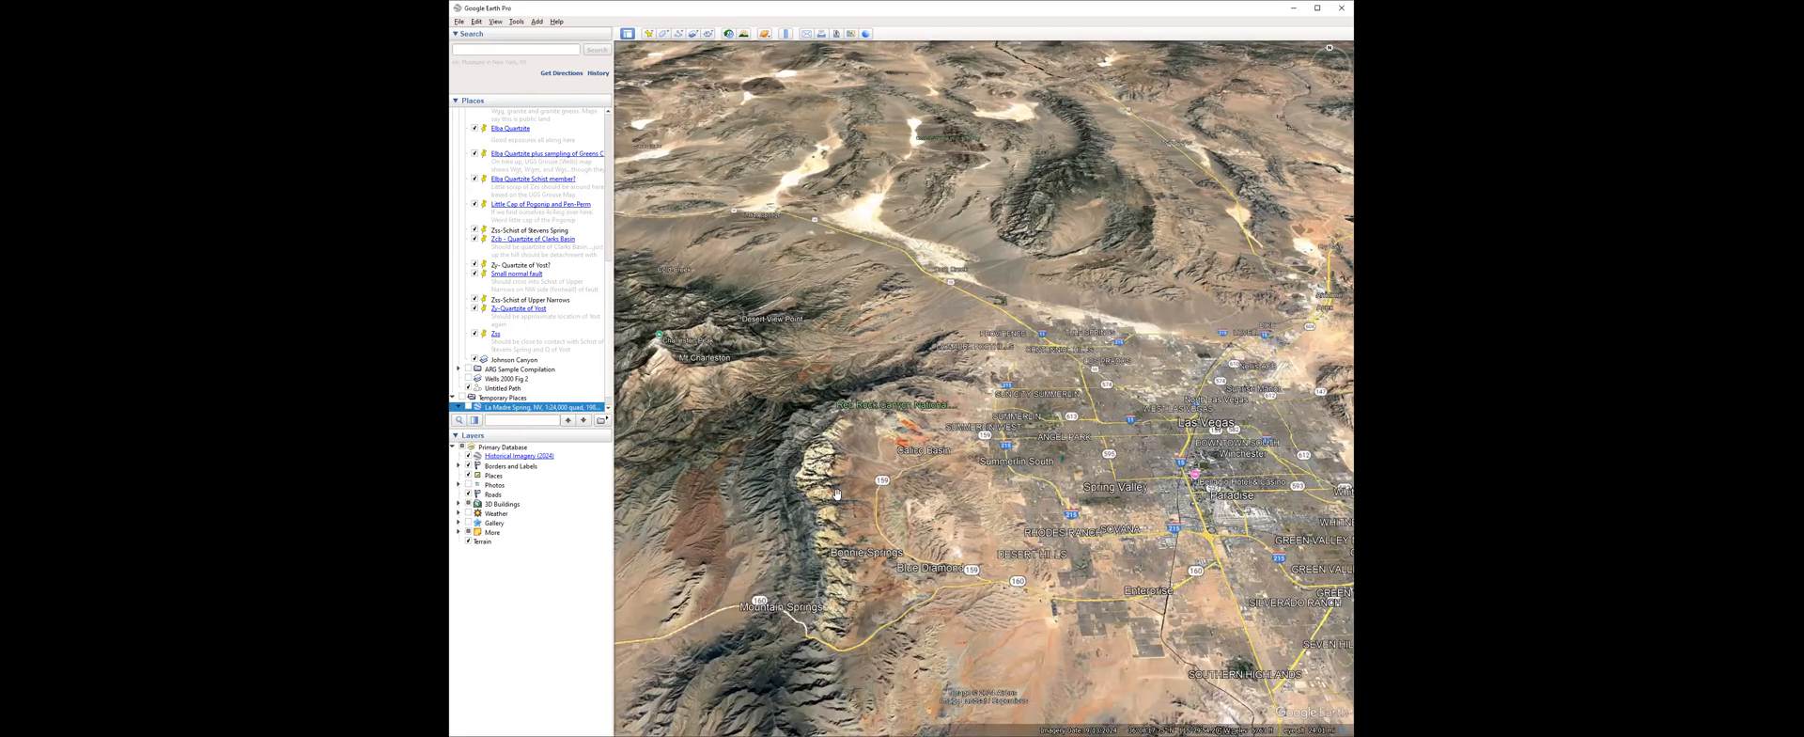
scroll(819, 395, "up", 2)
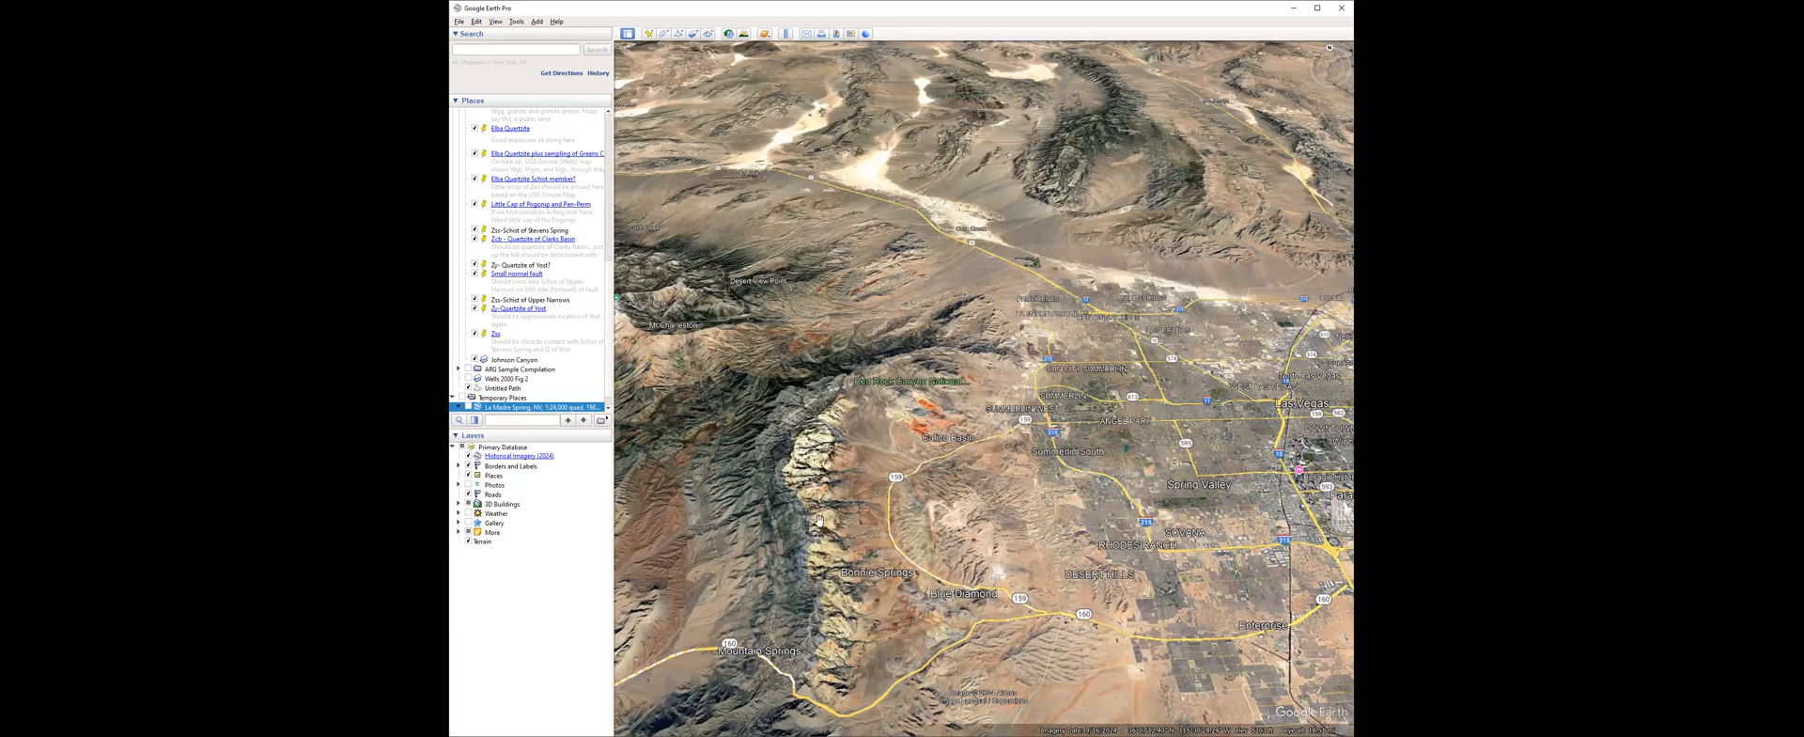
scroll(814, 499, "up", 1)
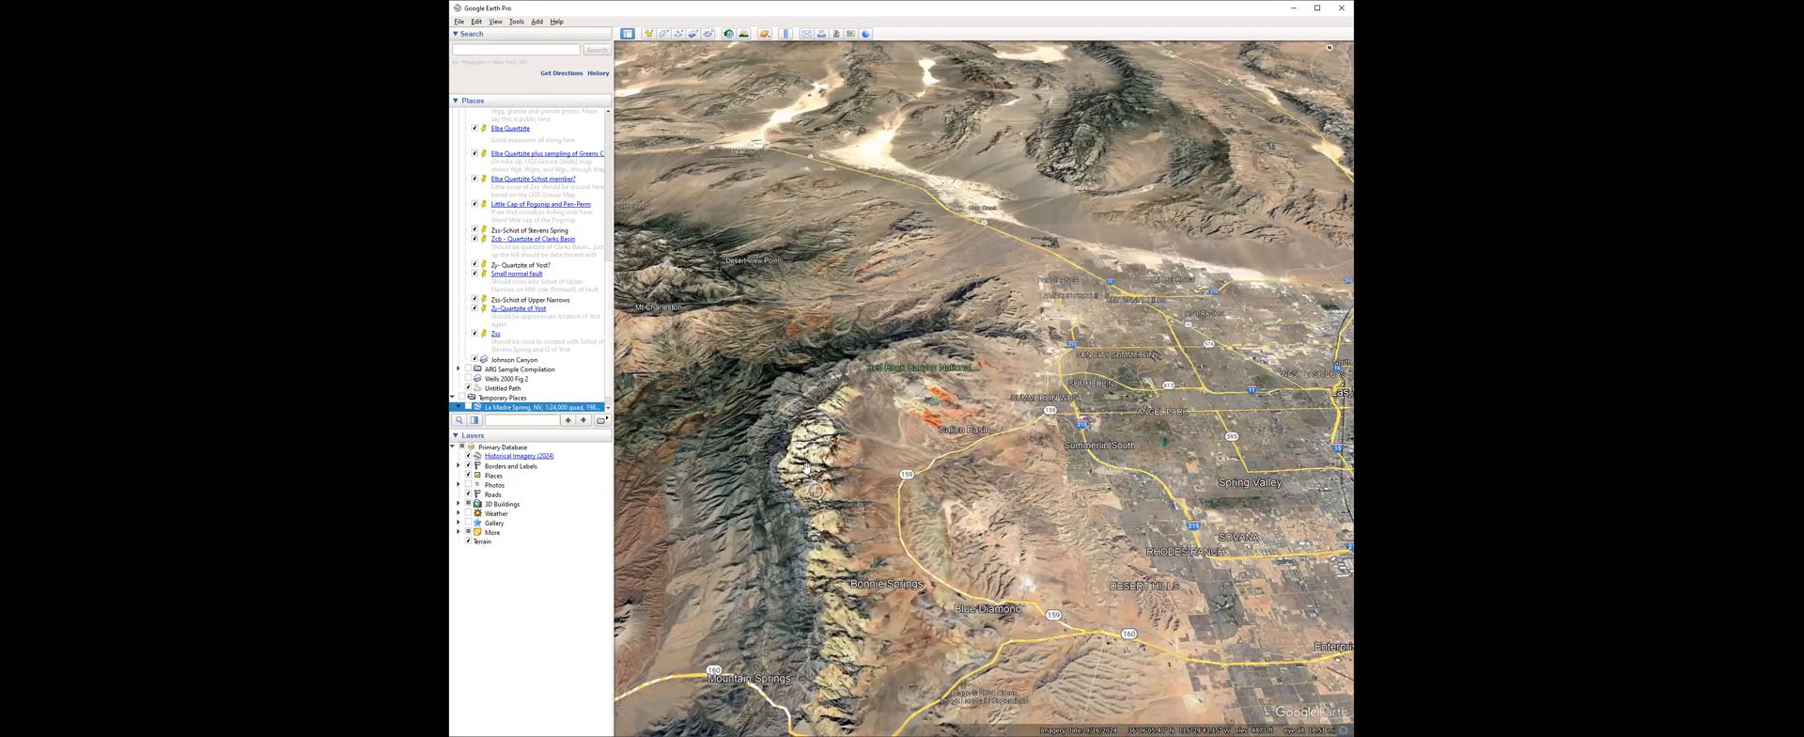
scroll(816, 418, "up", 3)
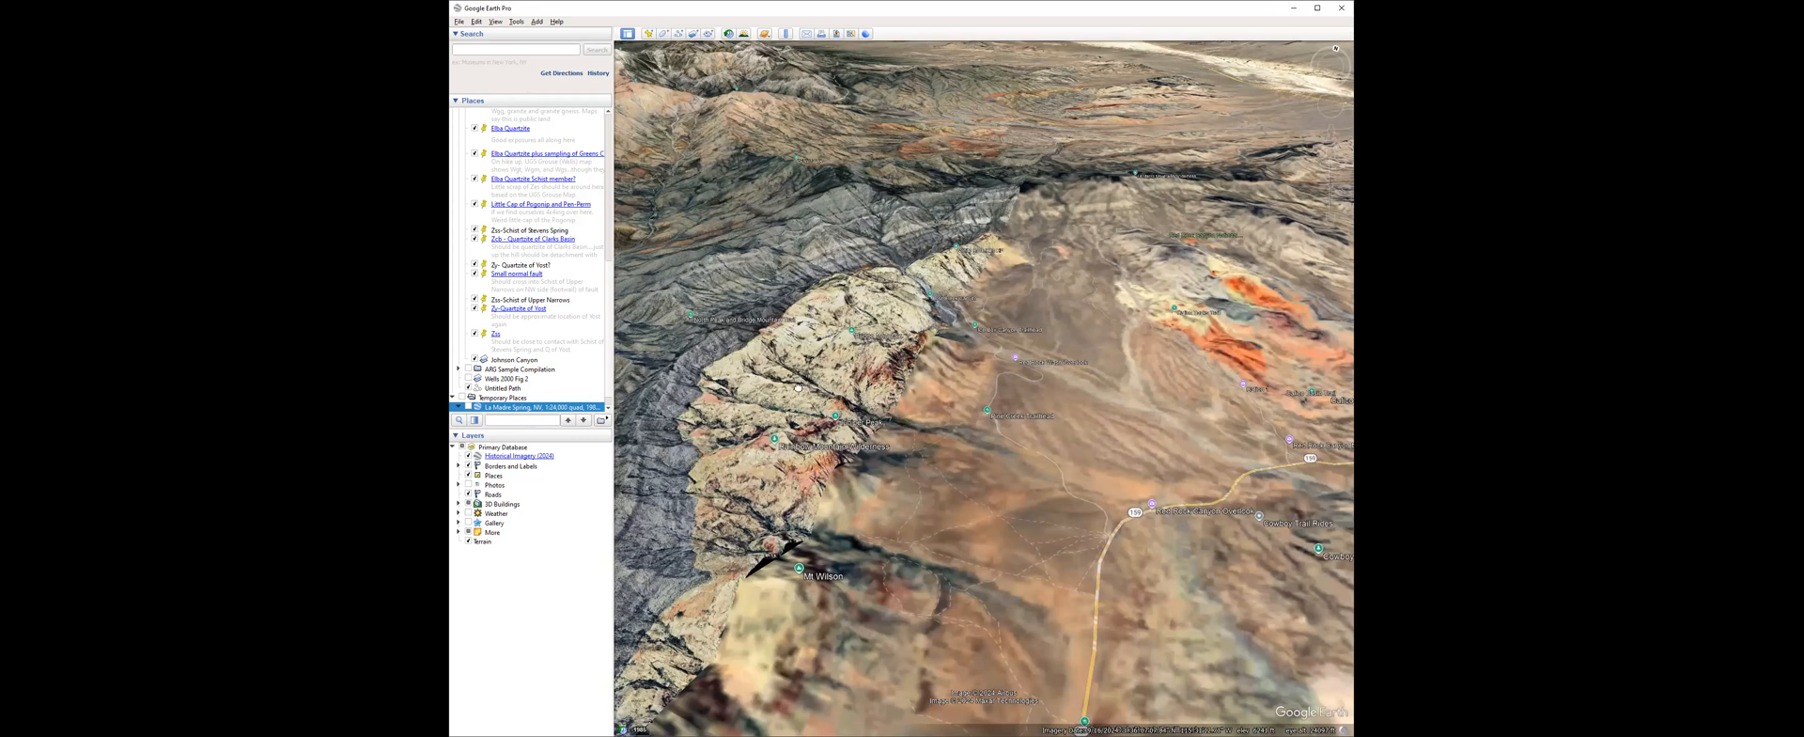
left_click_drag(797, 388, 875, 417)
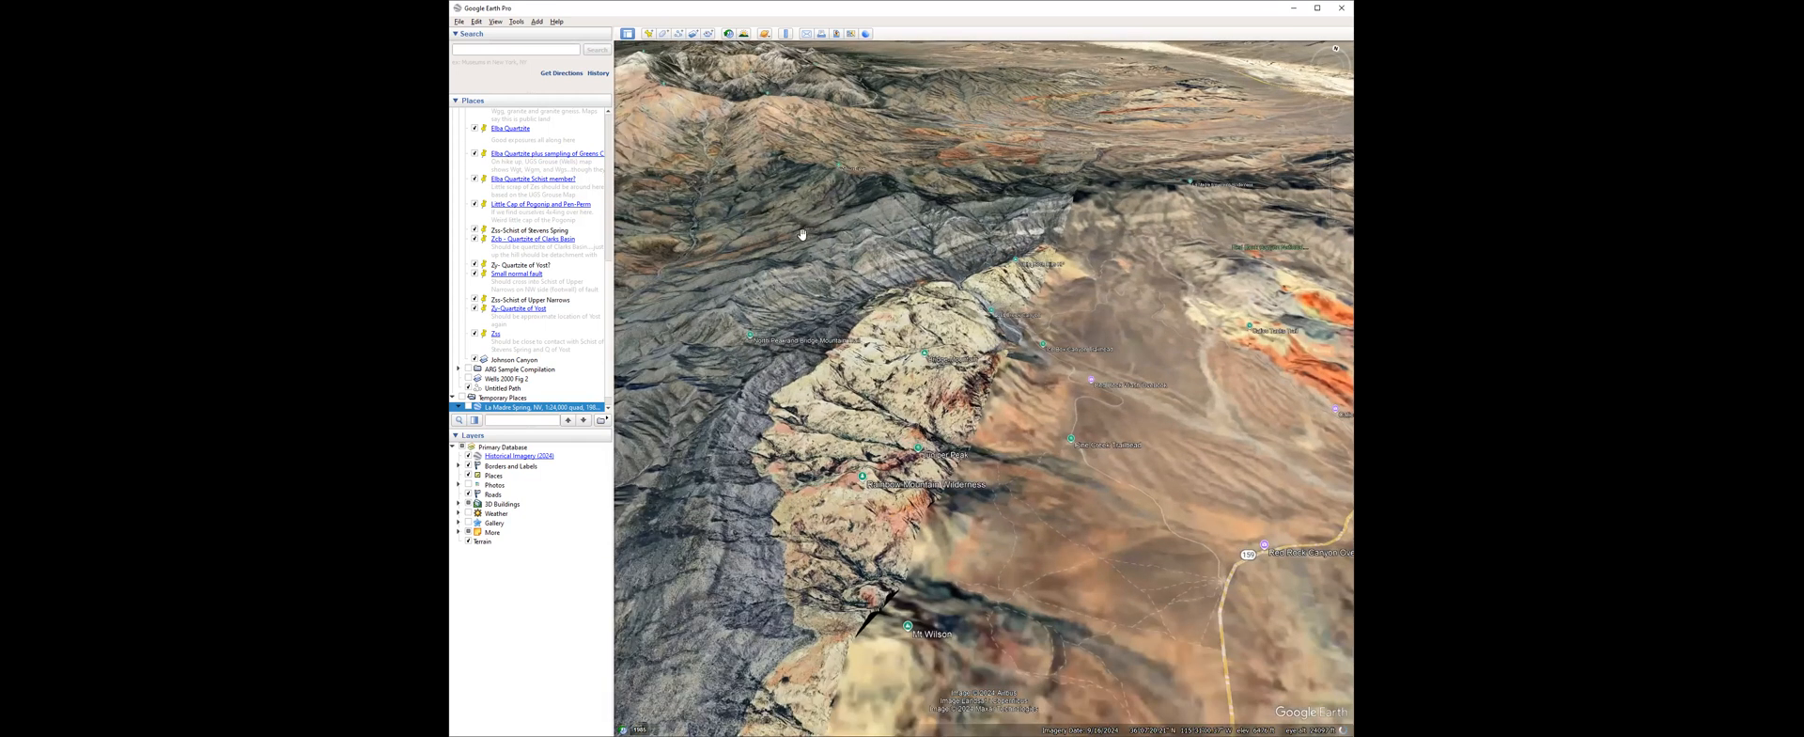
left_click_drag(809, 262, 873, 328)
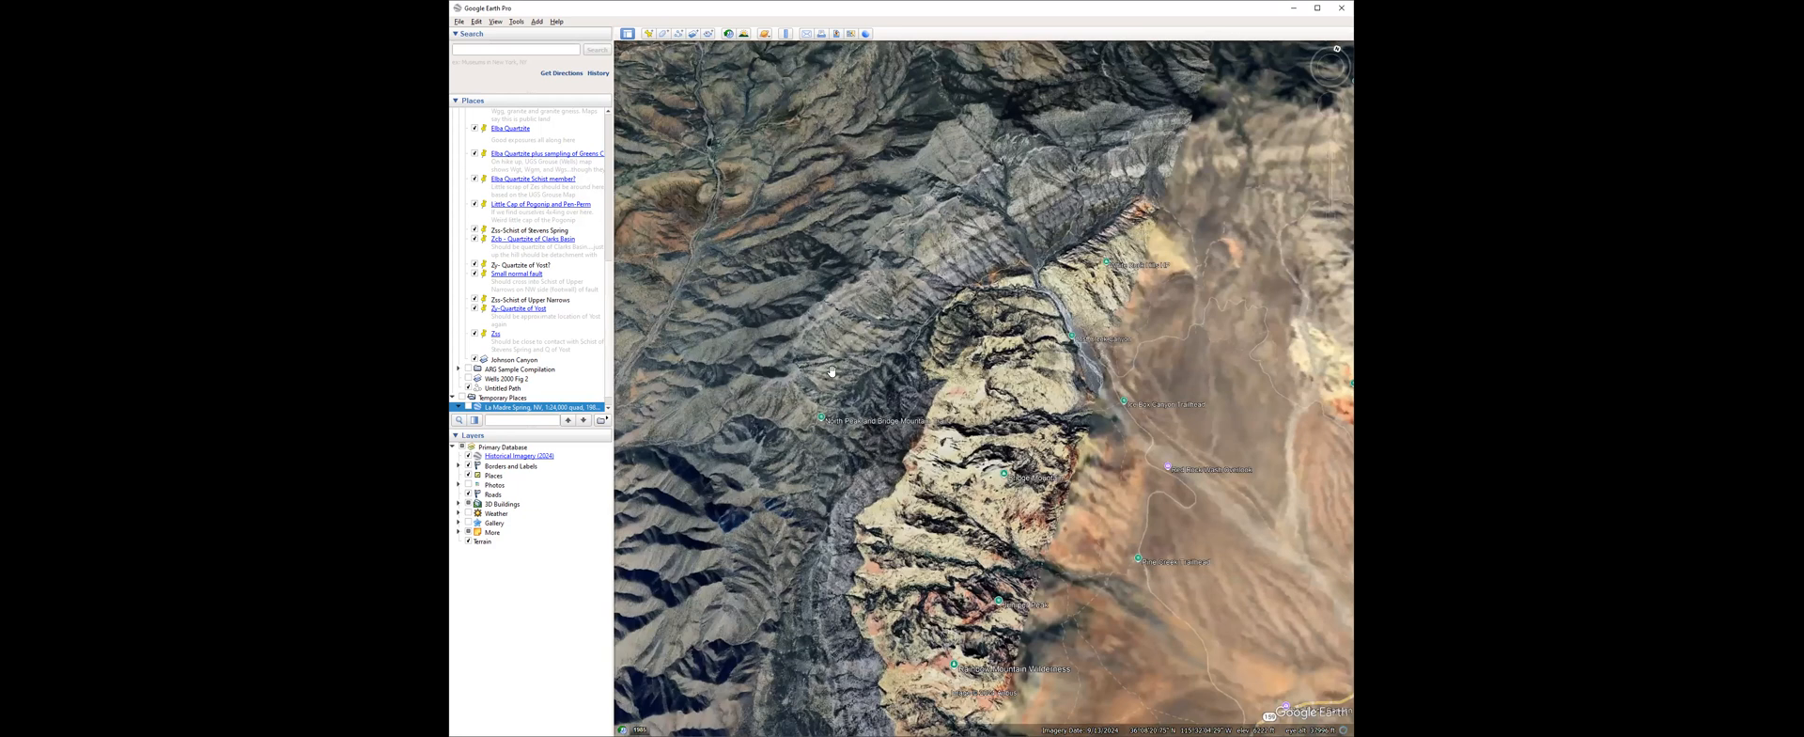
Examine the contact between the dark gray and pale tan rocks, and check it against the La Madre Spring quad overlay.
left_click_drag(871, 381, 851, 359)
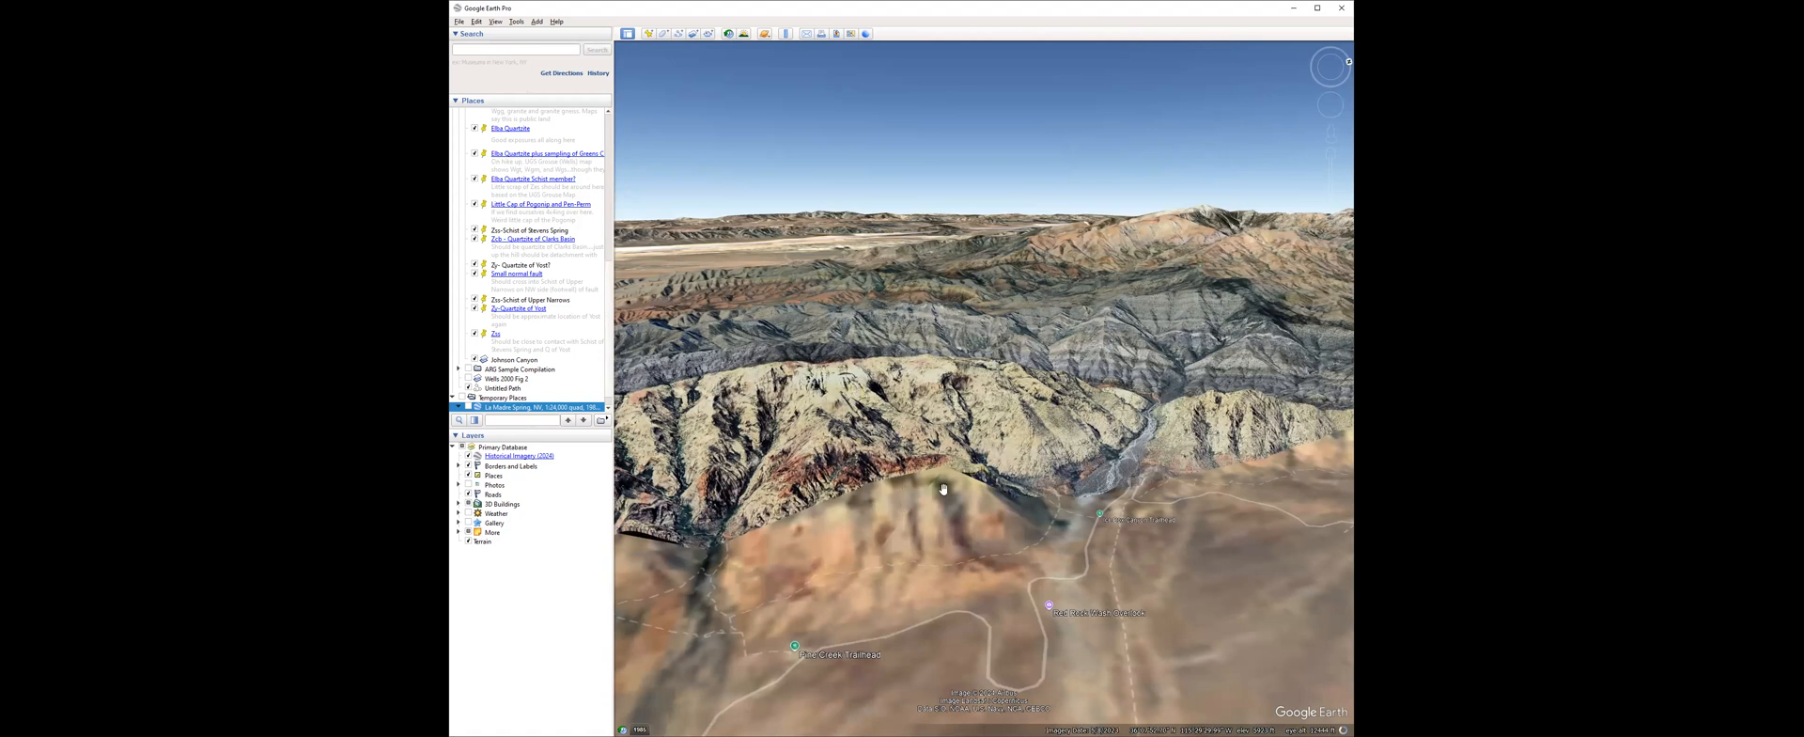
mouse_move(847, 387)
middle_mouse_down()
mouse_move(989, 402)
mouse_move(1051, 384)
middle_mouse_up()
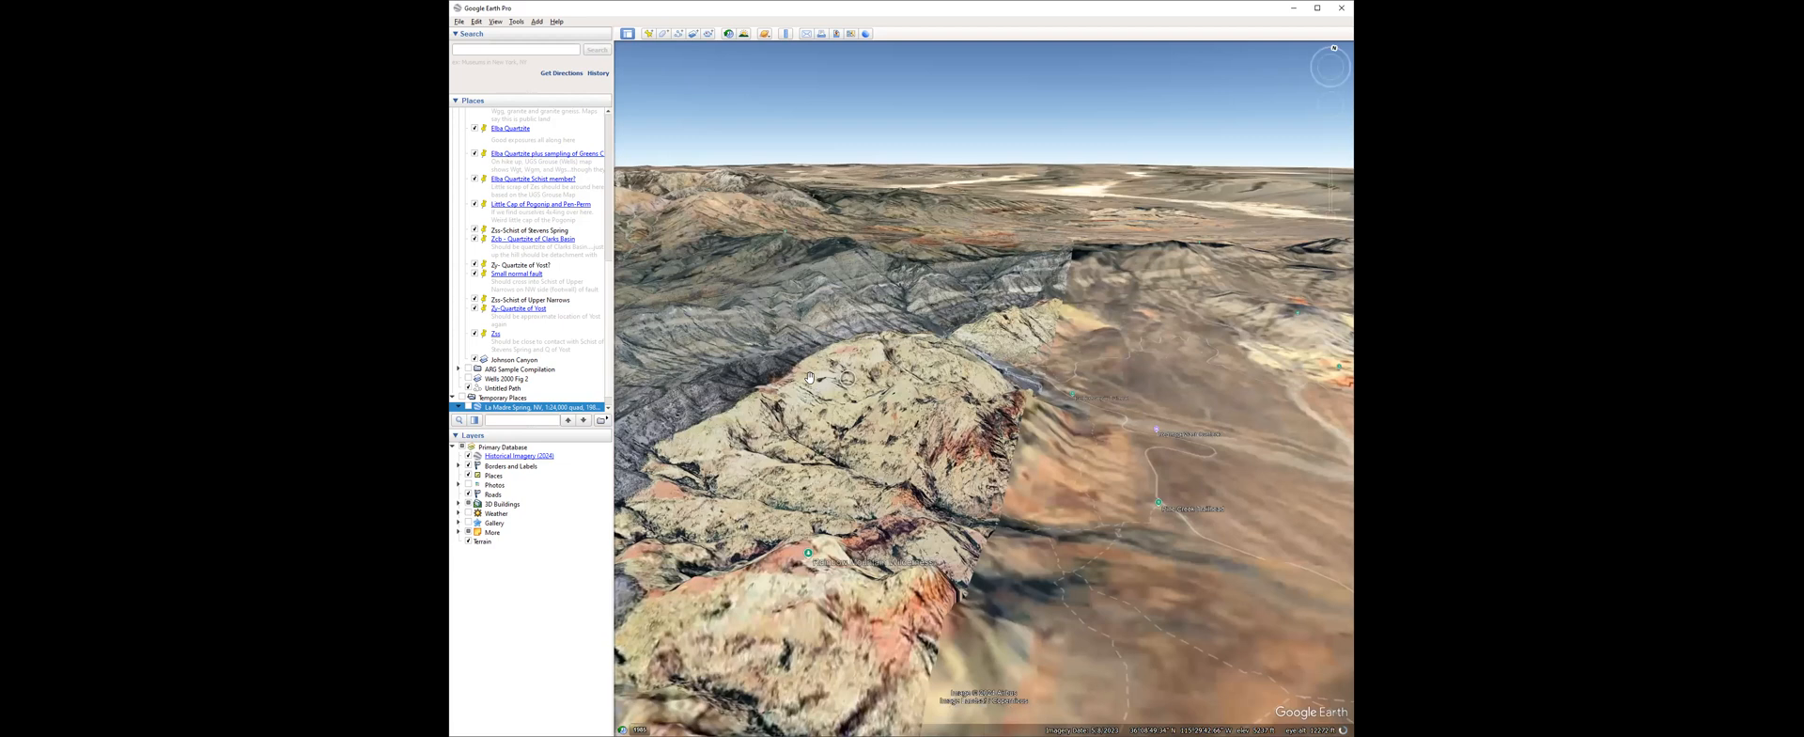
right_click_drag(797, 367, 777, 462)
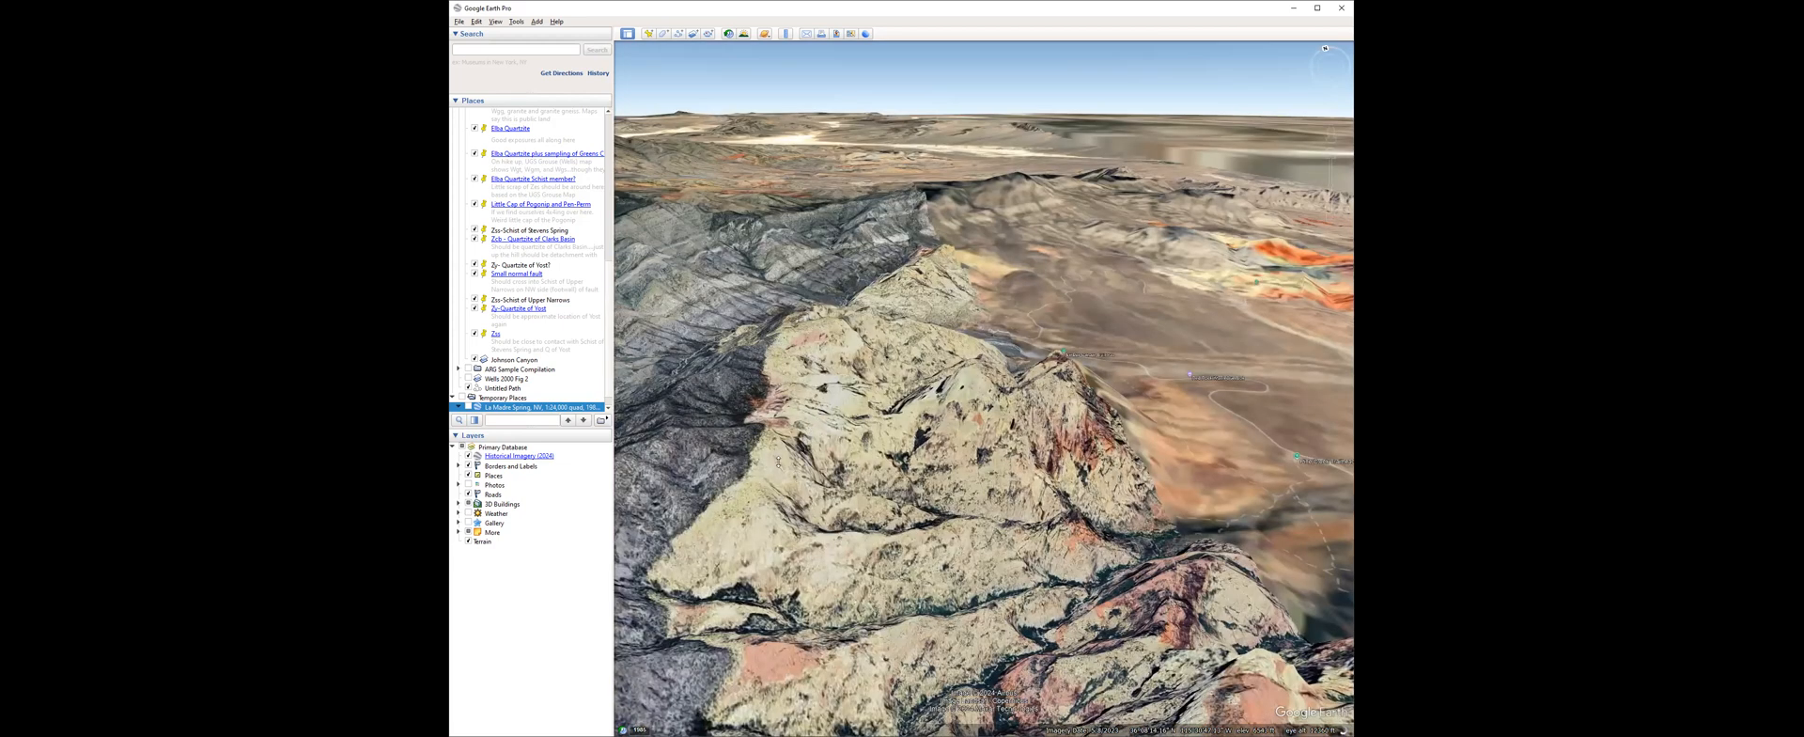
middle_click_drag(840, 534, 806, 506)
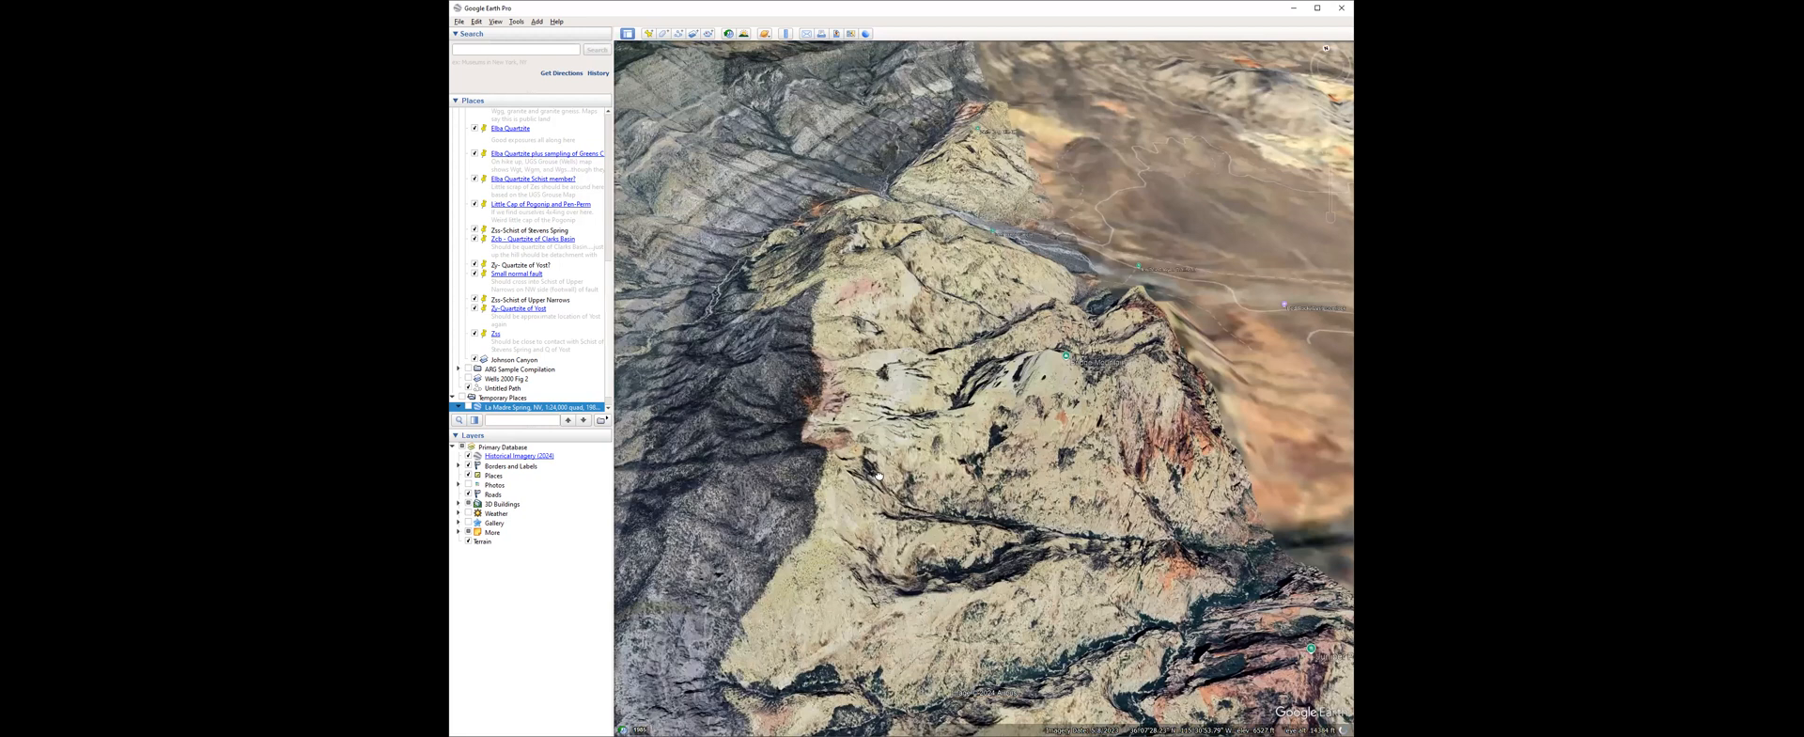
middle_click_drag(812, 620, 807, 631)
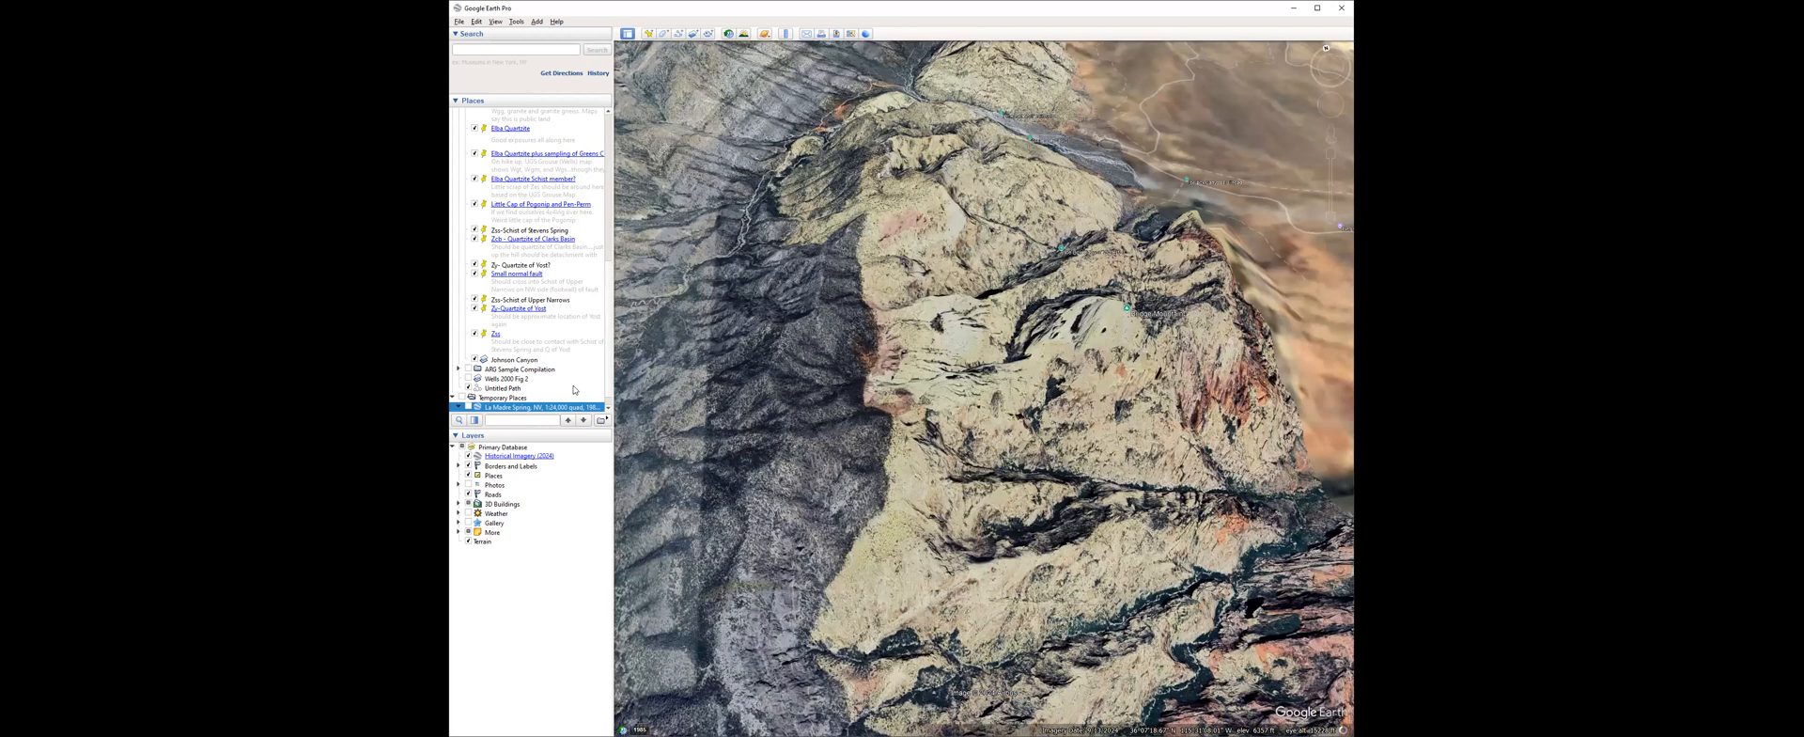
left_click(469, 407)
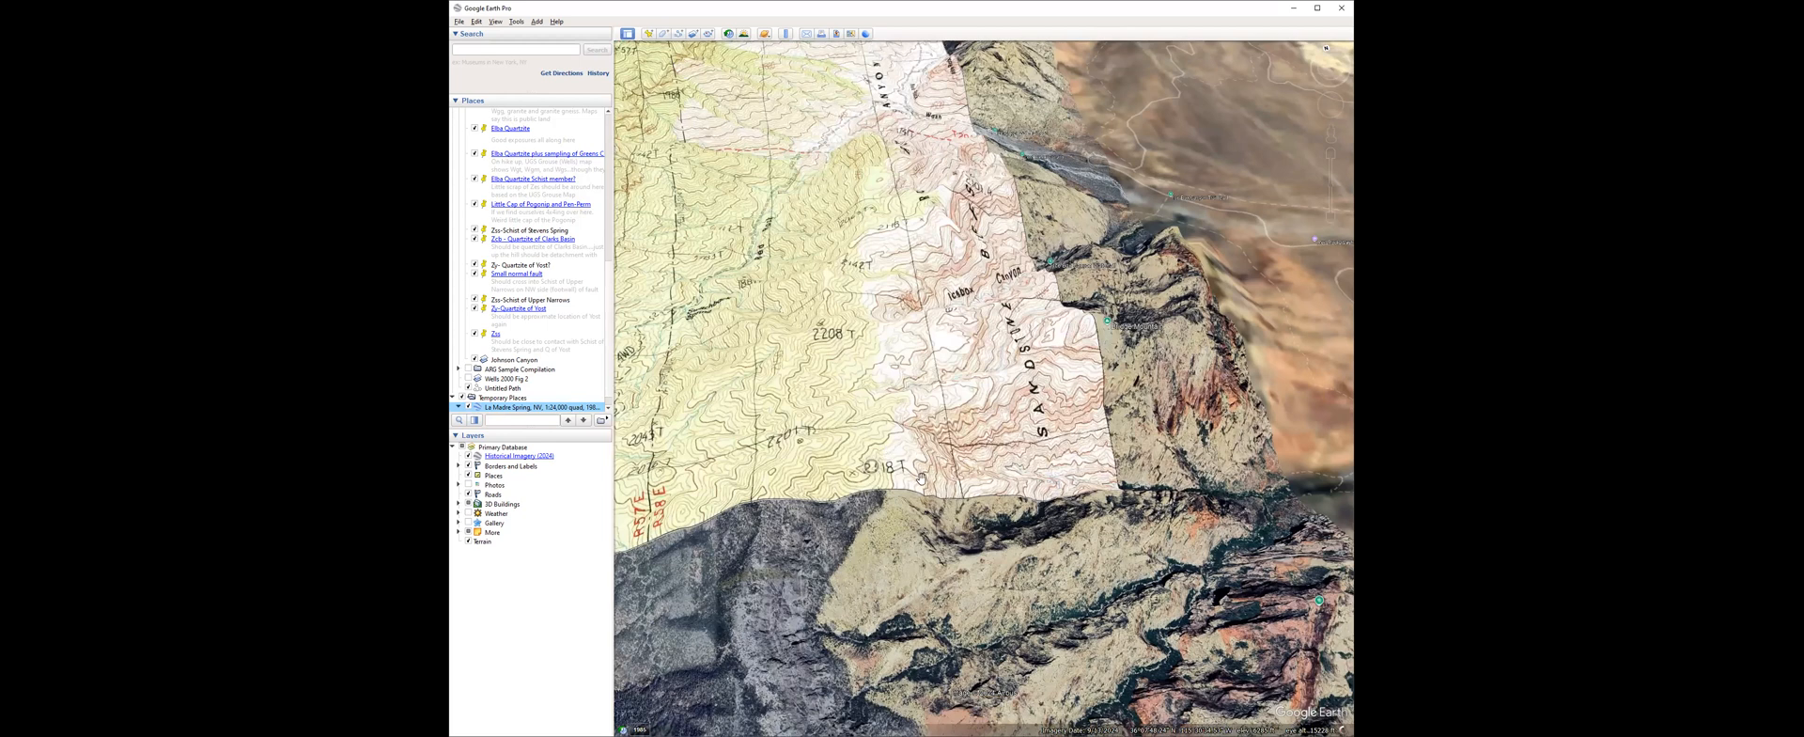
left_click_drag(921, 479, 942, 572)
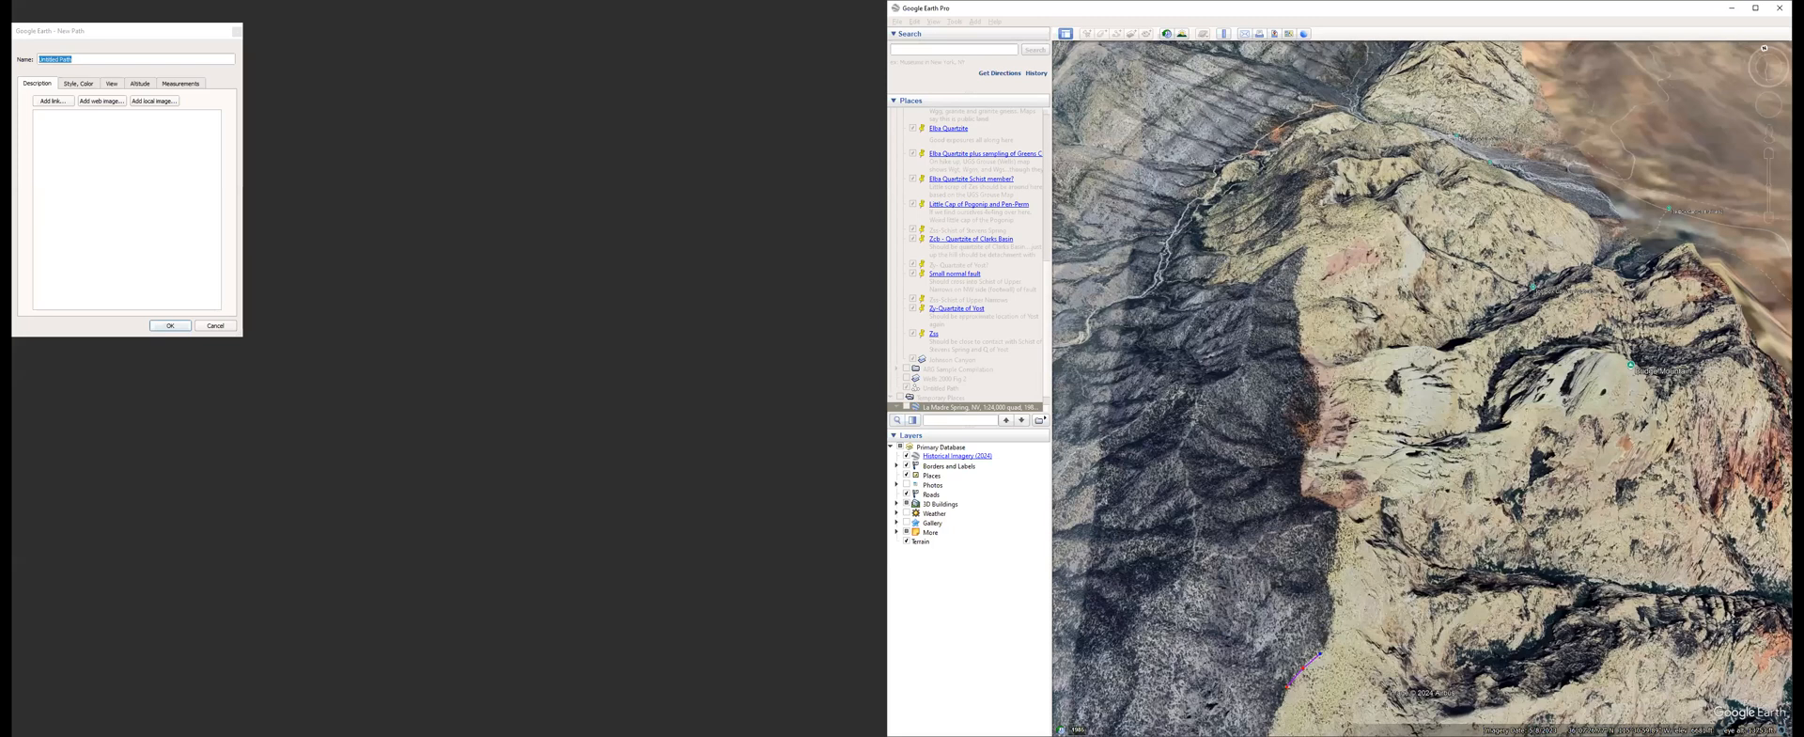
Trace and save a path along the contact between the dark gray and pale tan rocks, extending north across the wash.
mouse_move(1335, 525)
left_mouse_down()
mouse_move(1301, 488)
mouse_move(1325, 430)
mouse_move(1295, 302)
mouse_move(1303, 246)
mouse_move(1207, 285)
mouse_move(1226, 255)
mouse_move(1198, 226)
mouse_move(1214, 171)
left_mouse_up()
left_click(1216, 173)
left_click(1235, 164)
left_click(1251, 157)
left_click(1289, 133)
left_click(1302, 123)
left_click(1367, 86)
left_click(1396, 54)
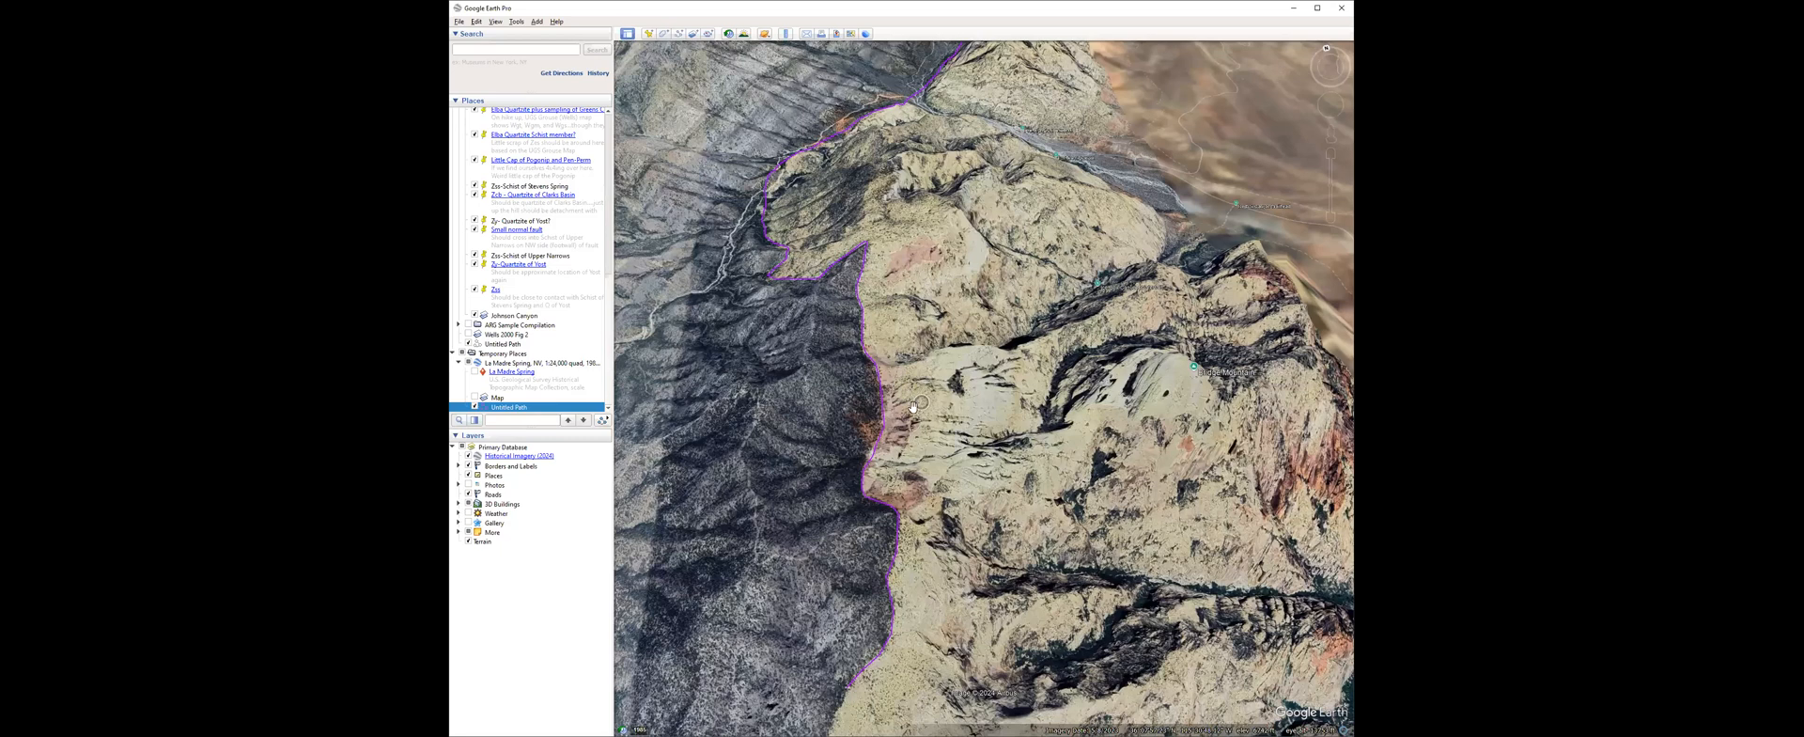
Examine the traced gray–tan contact from overhead and from oblique angles facing the escarpment.
scroll(913, 411, "up", 2)
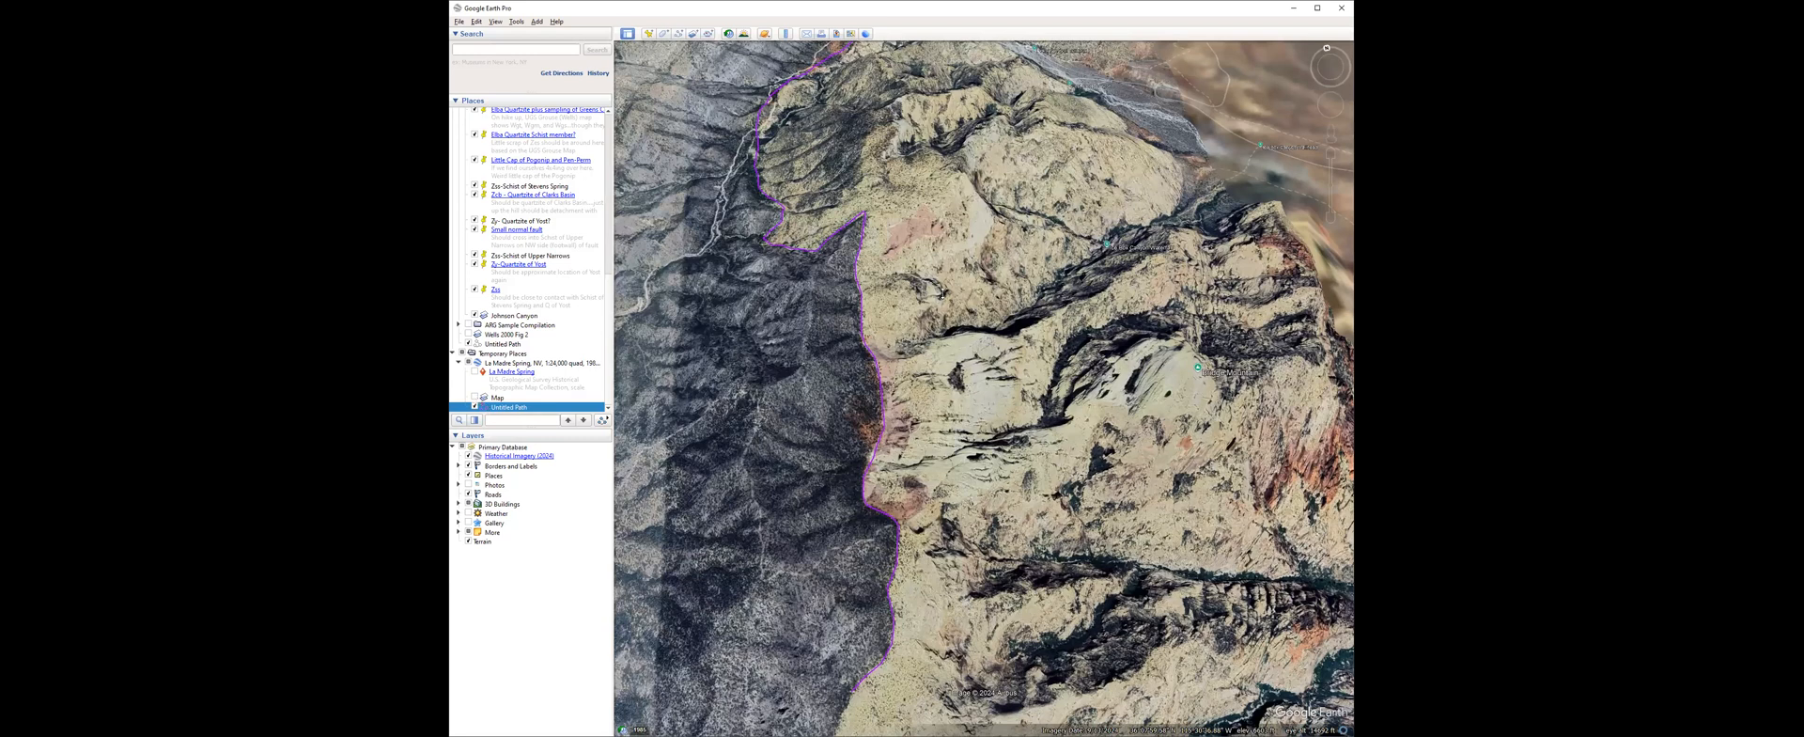
middle_click_drag(942, 293, 948, 244)
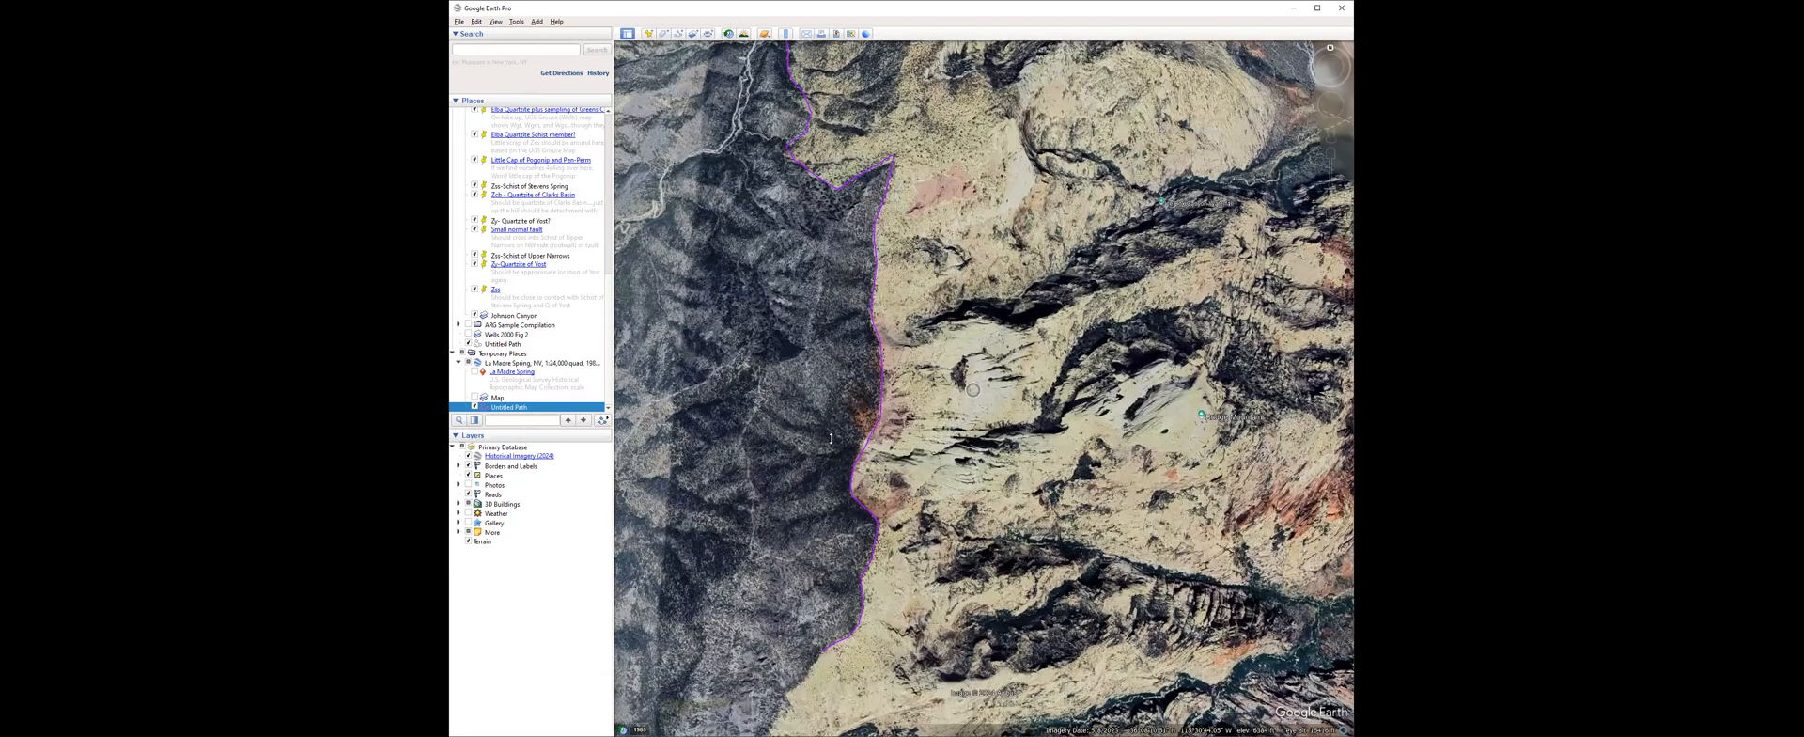
middle_click_drag(986, 257, 984, 384)
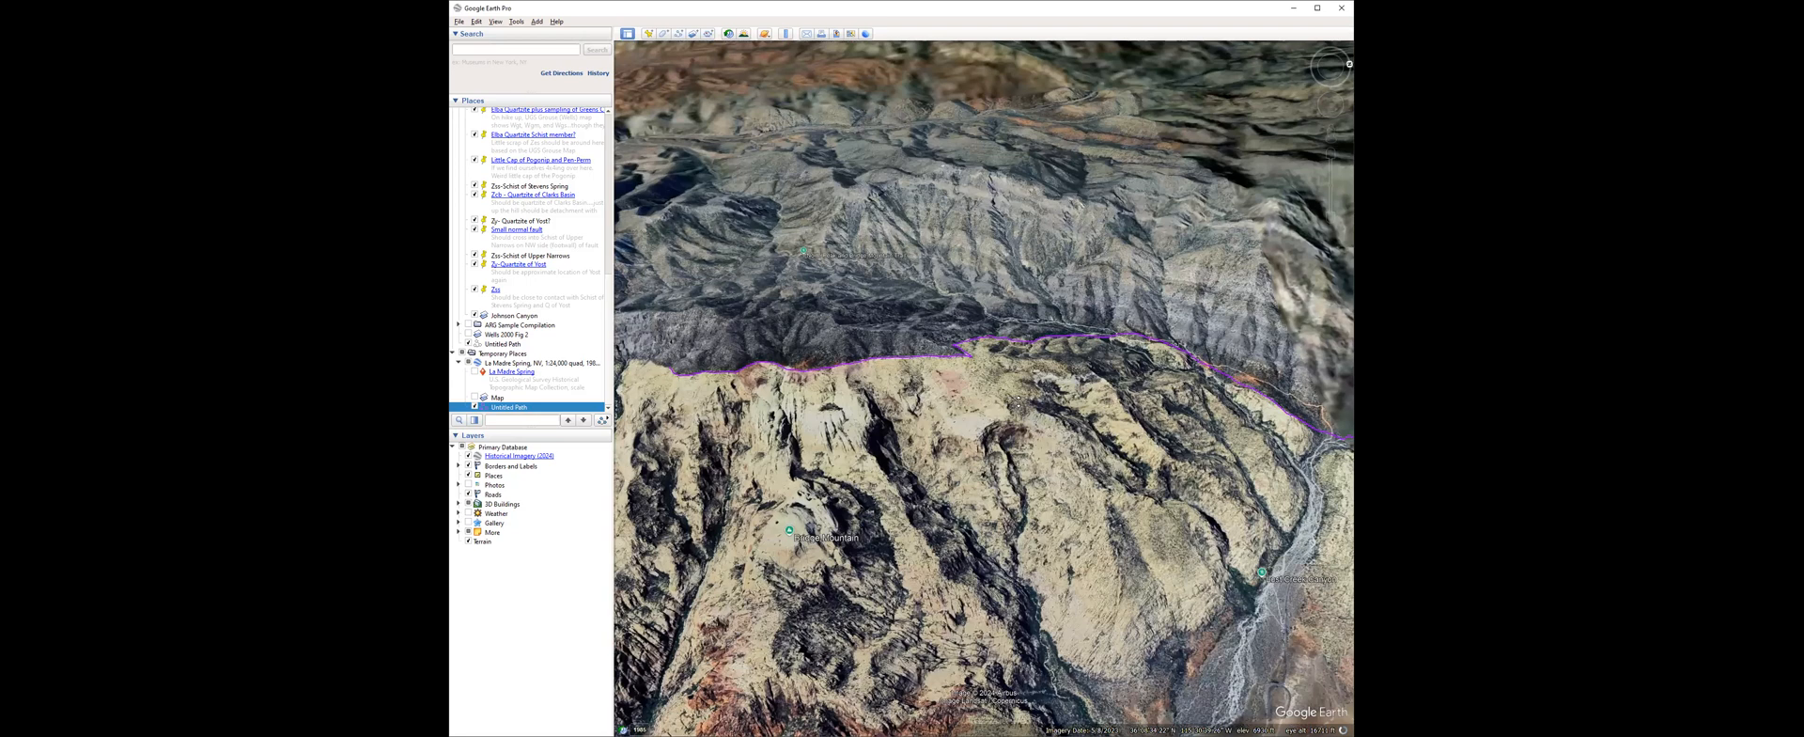
middle_click_drag(1025, 401, 1036, 408)
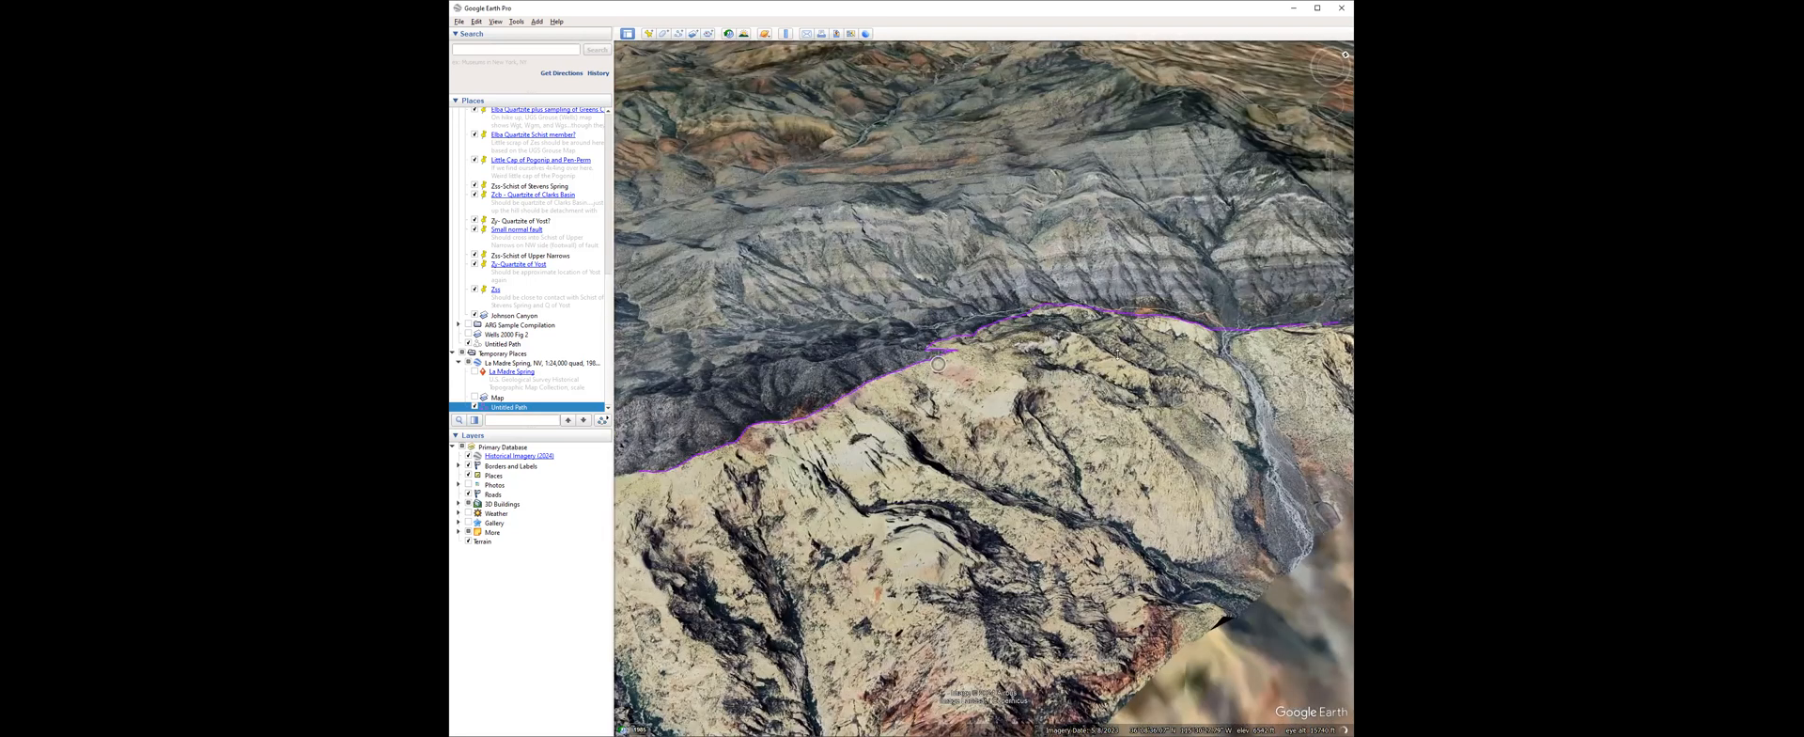
Overlay the La Madre Spring quad and compare the traced gray–tan contact with its contour lines and ridge crests from overhead.
middle_click_drag(1037, 408, 1155, 303)
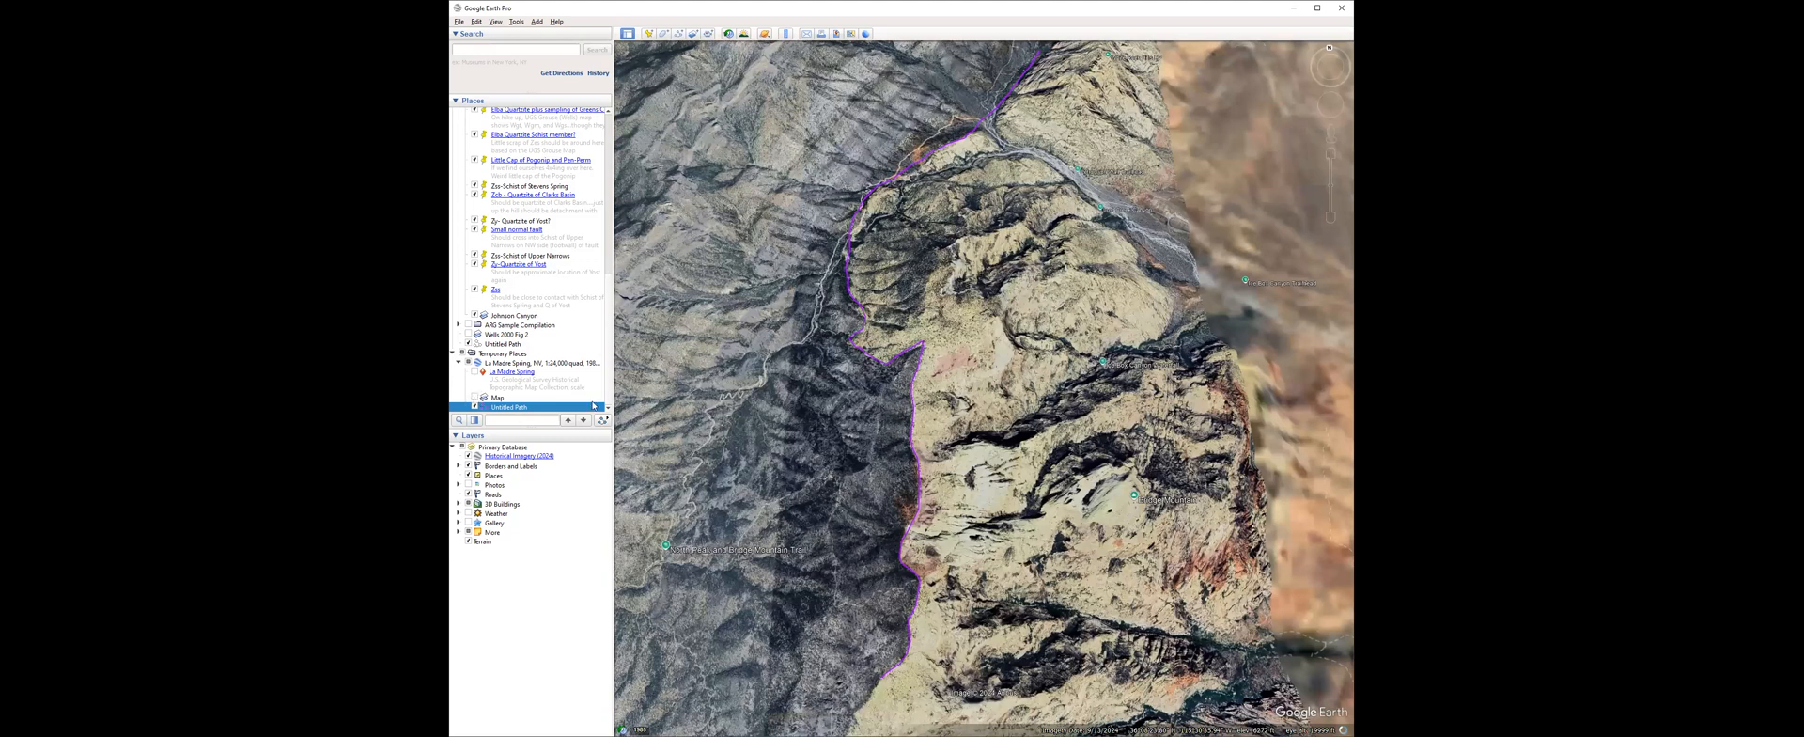
left_click(474, 398)
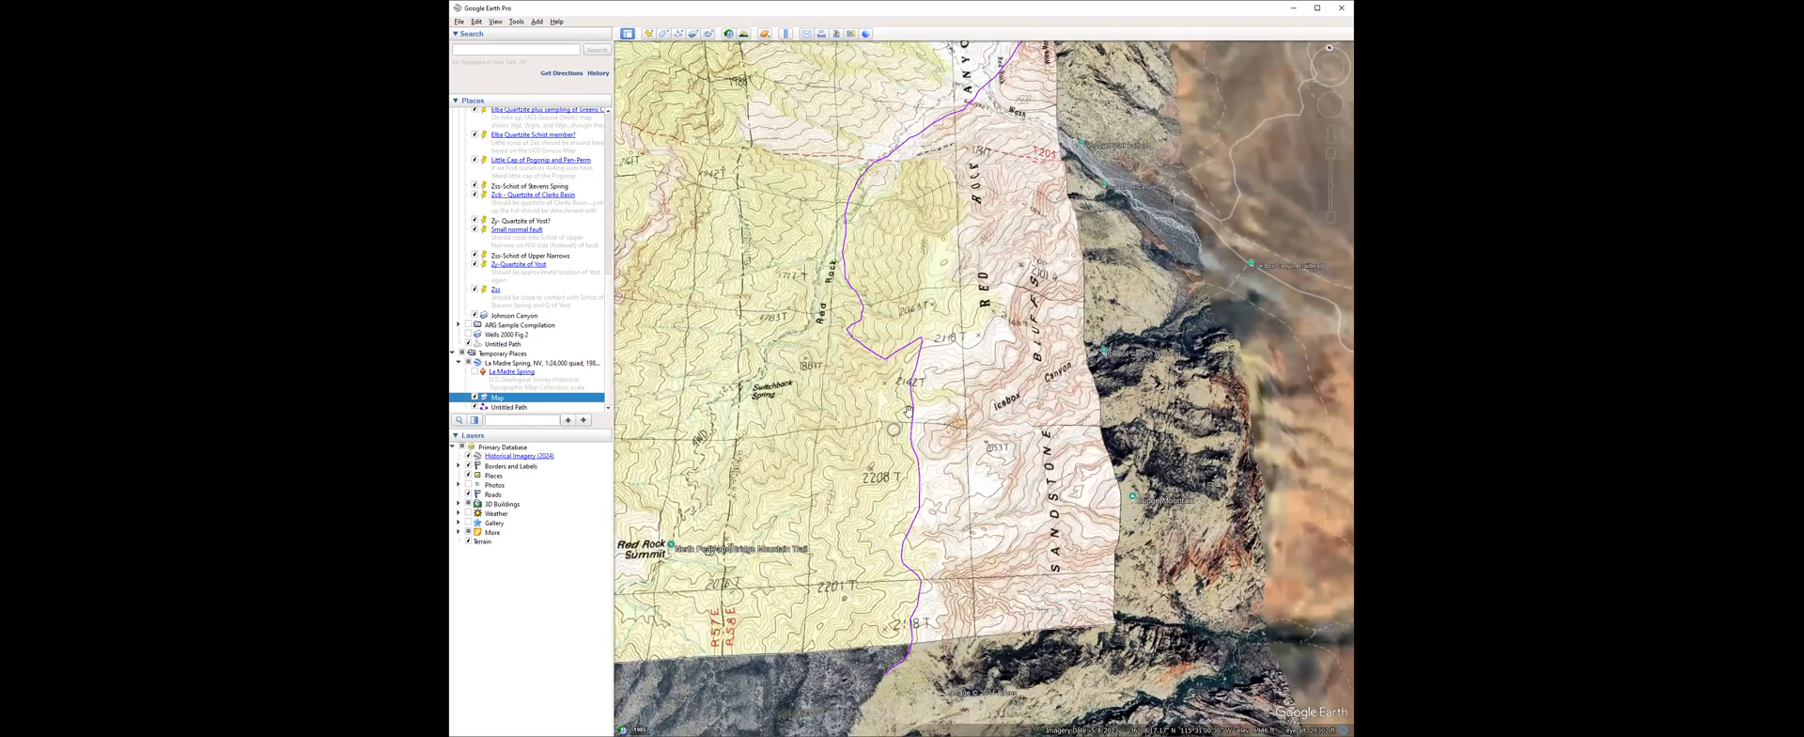
scroll(920, 500, "up", 2)
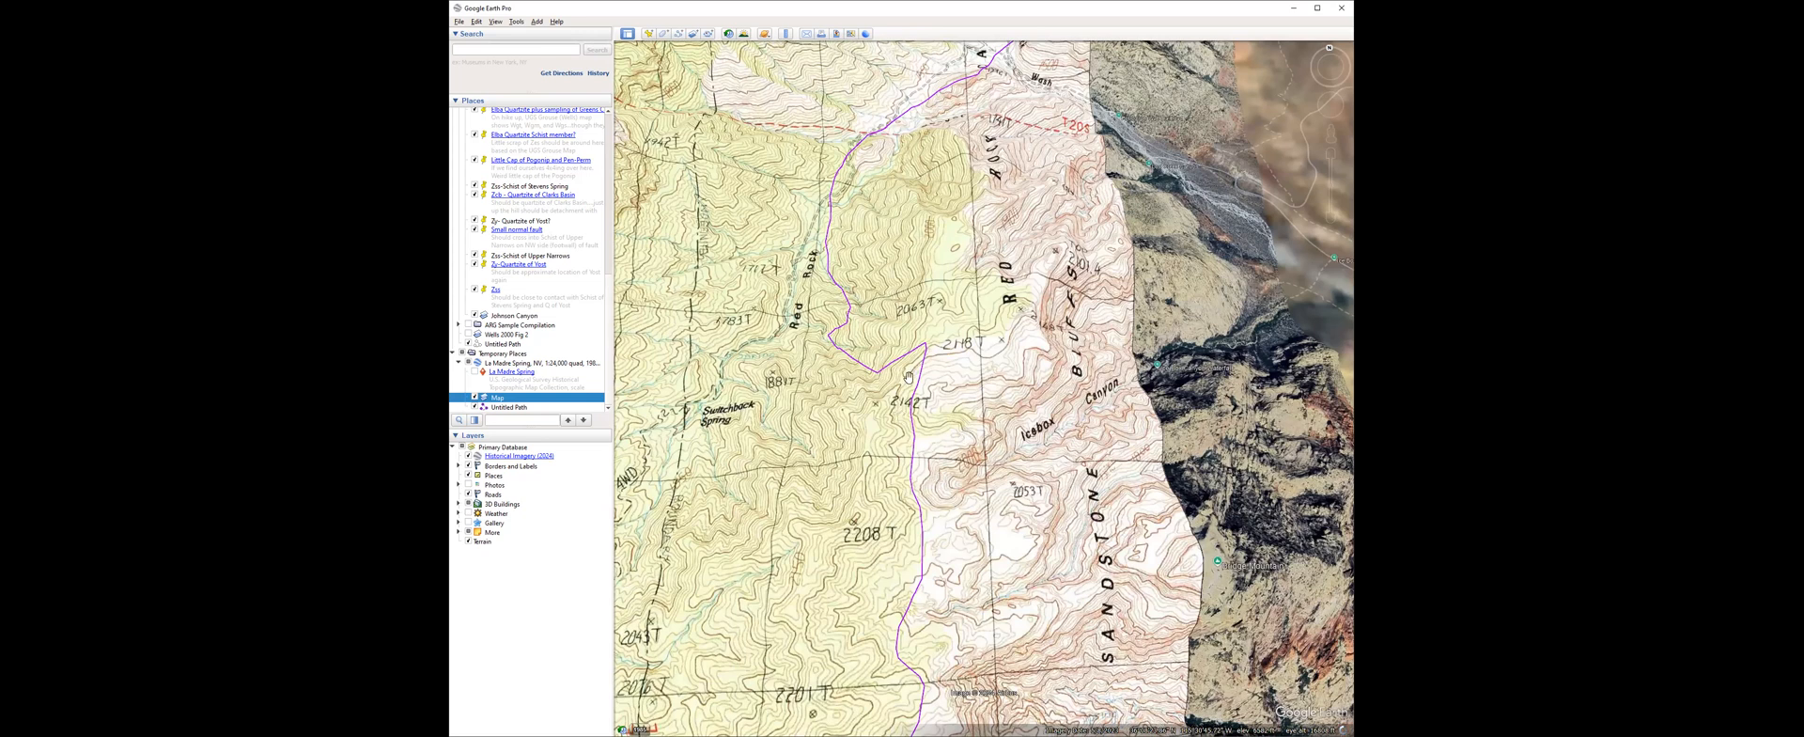
scroll(902, 406, "up", 3)
middle_click_drag(918, 448, 908, 407)
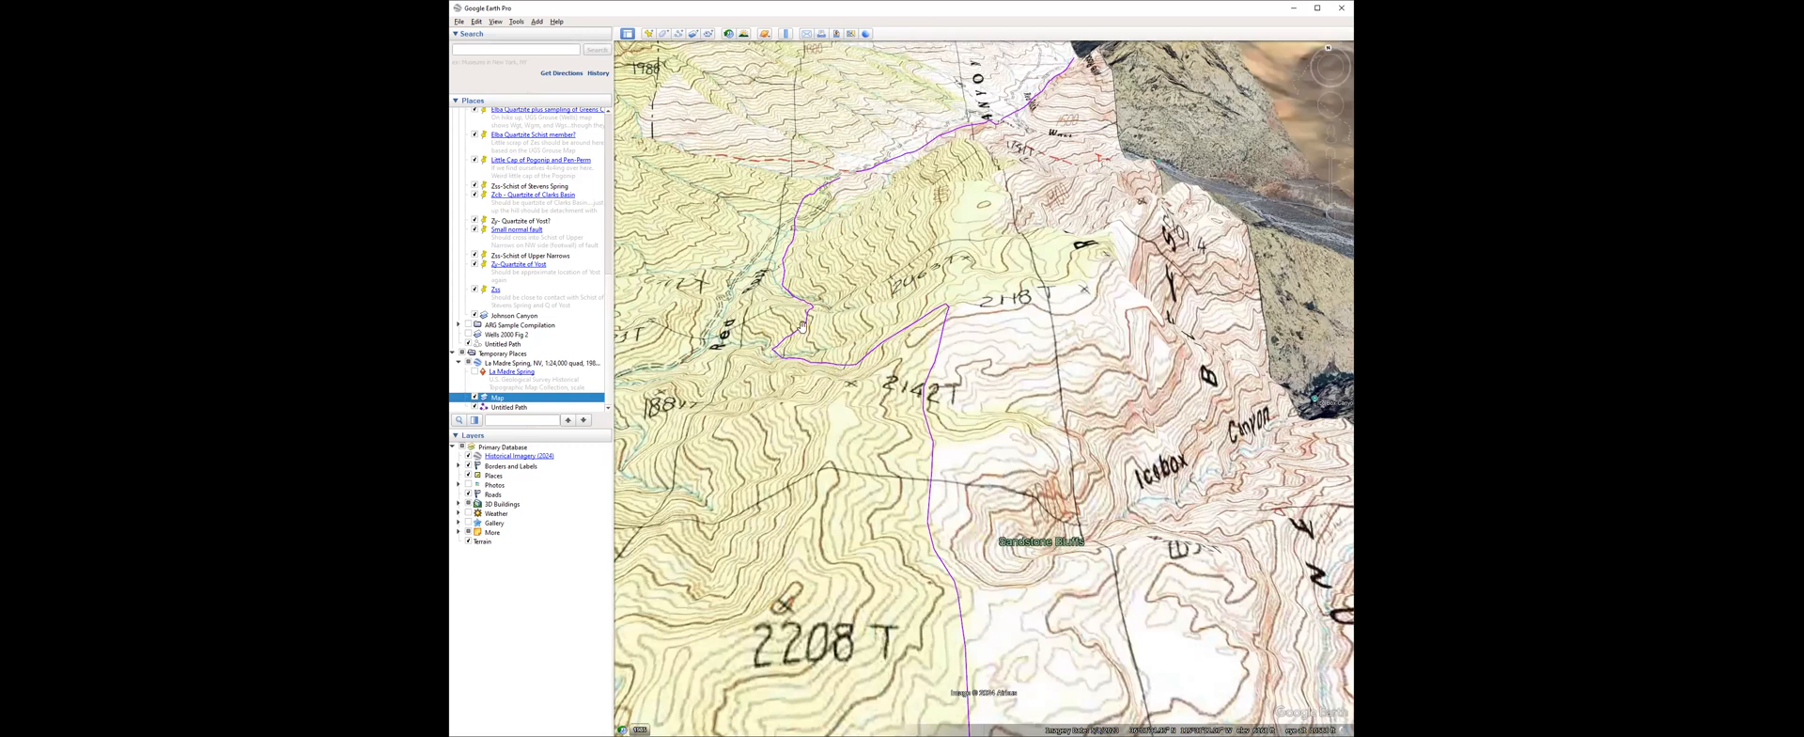
middle_click_drag(928, 357, 910, 263)
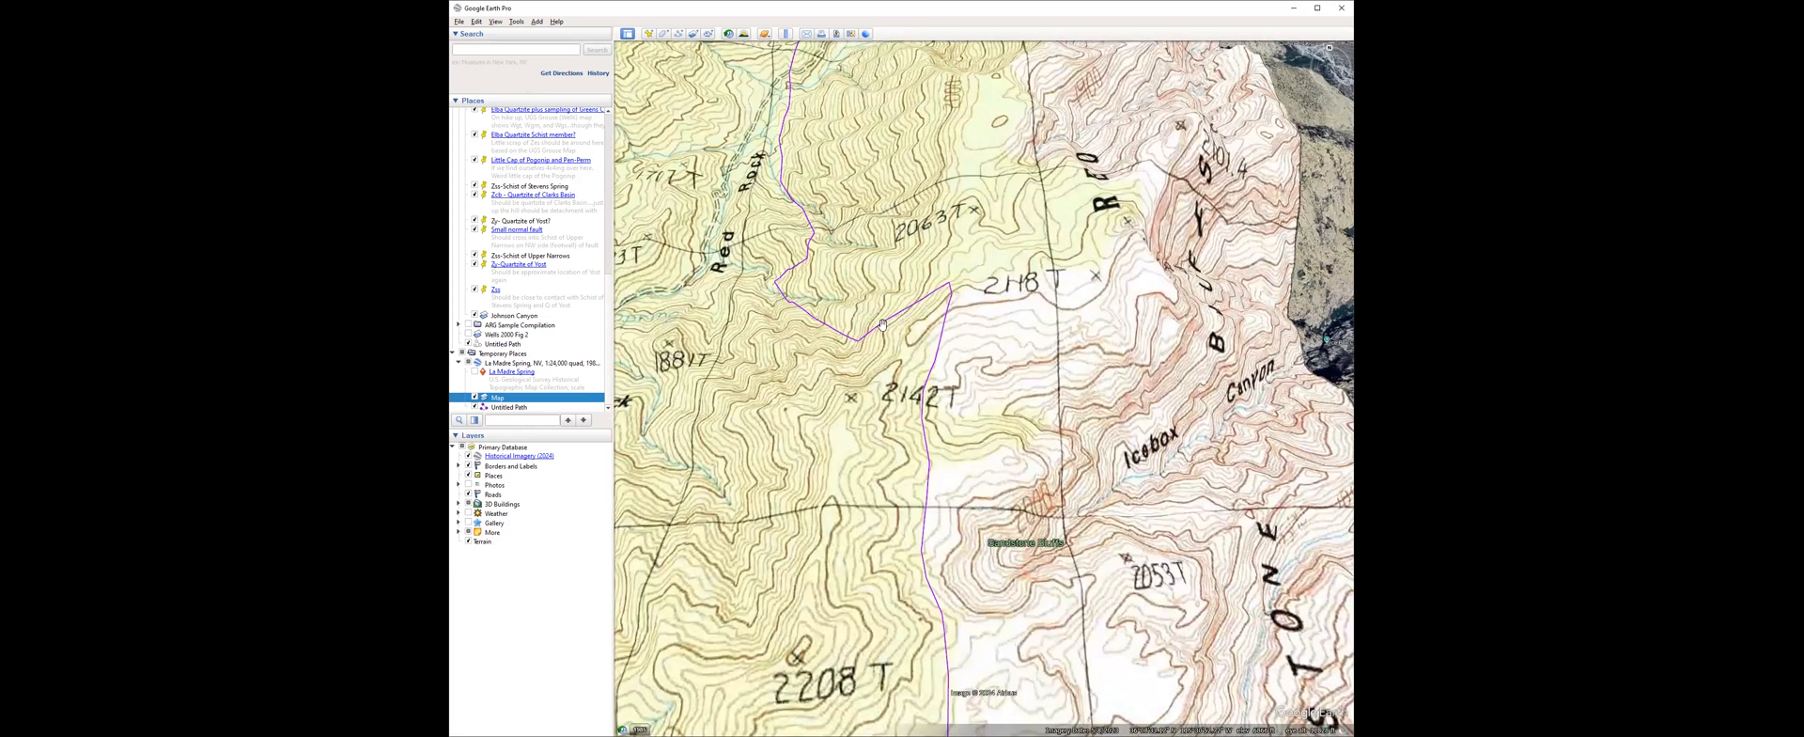
middle_click_drag(918, 433, 910, 407)
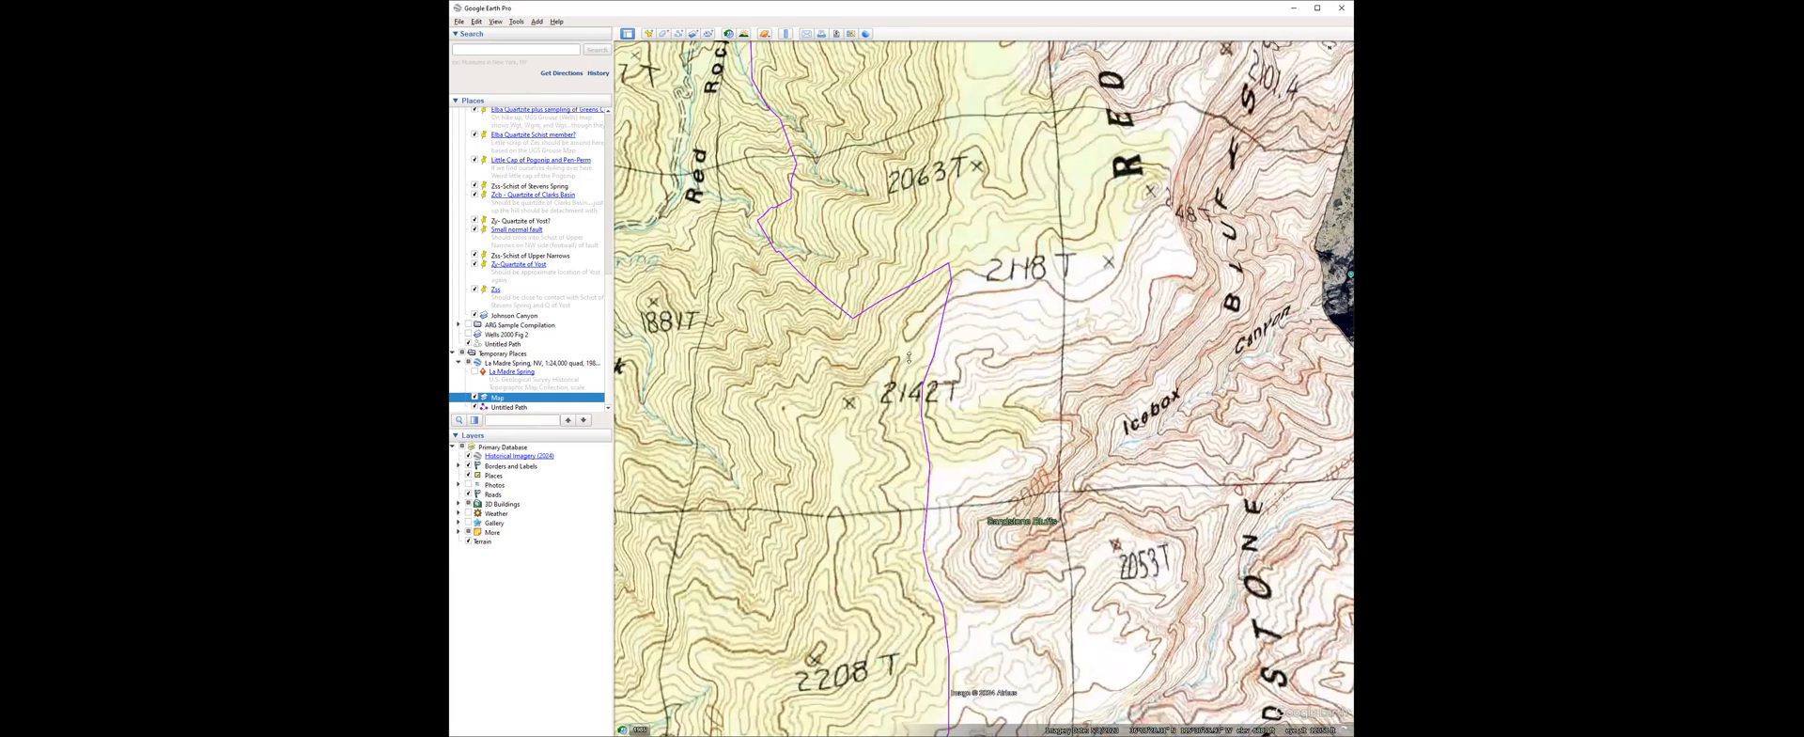
scroll(908, 430, "down", 3)
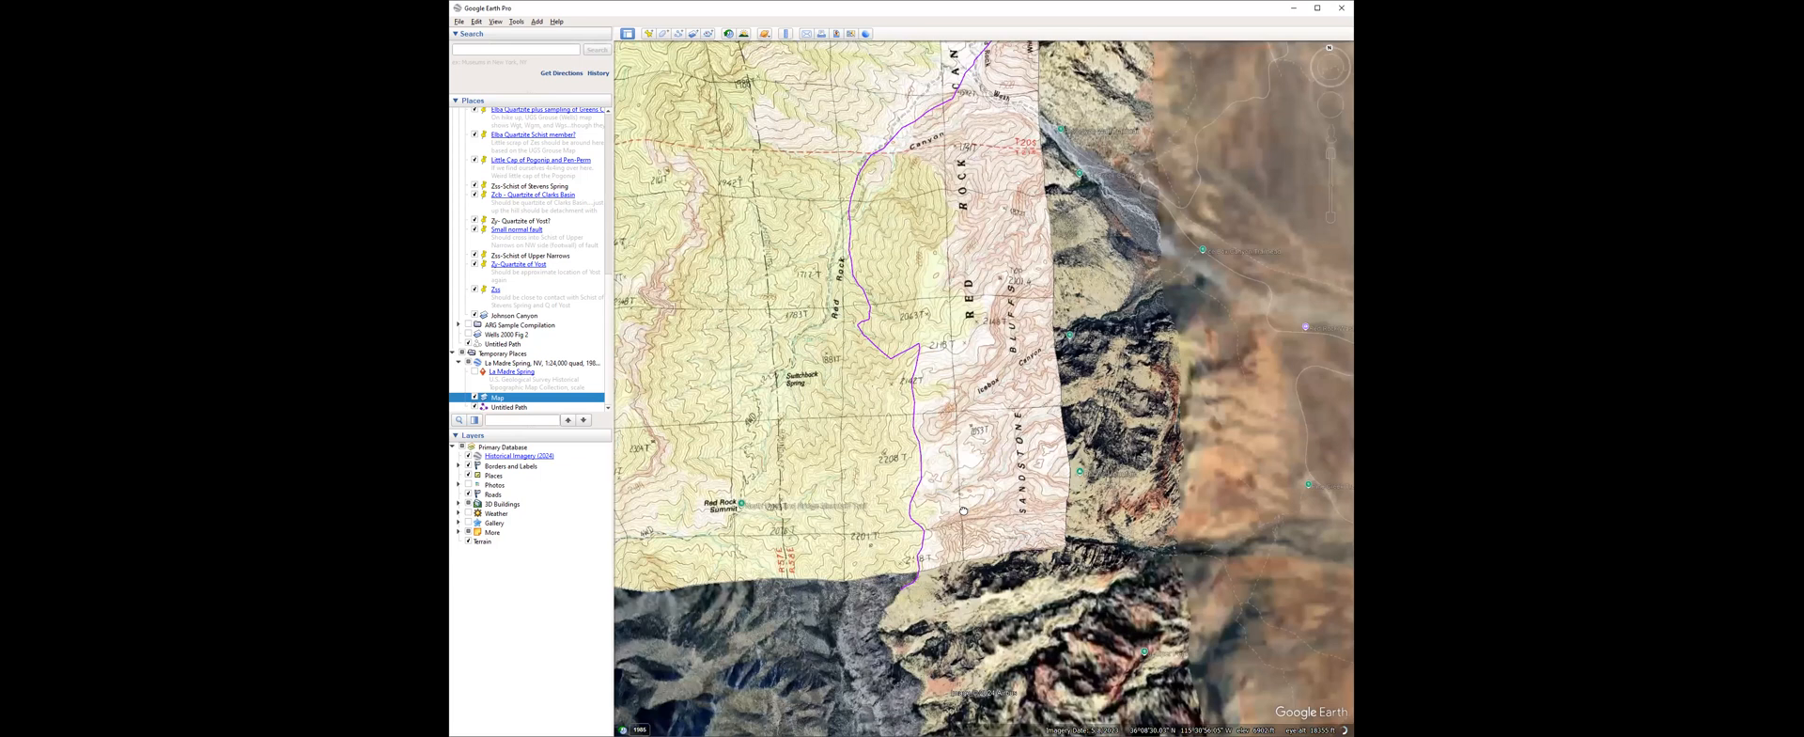
left_click_drag(960, 434, 963, 511)
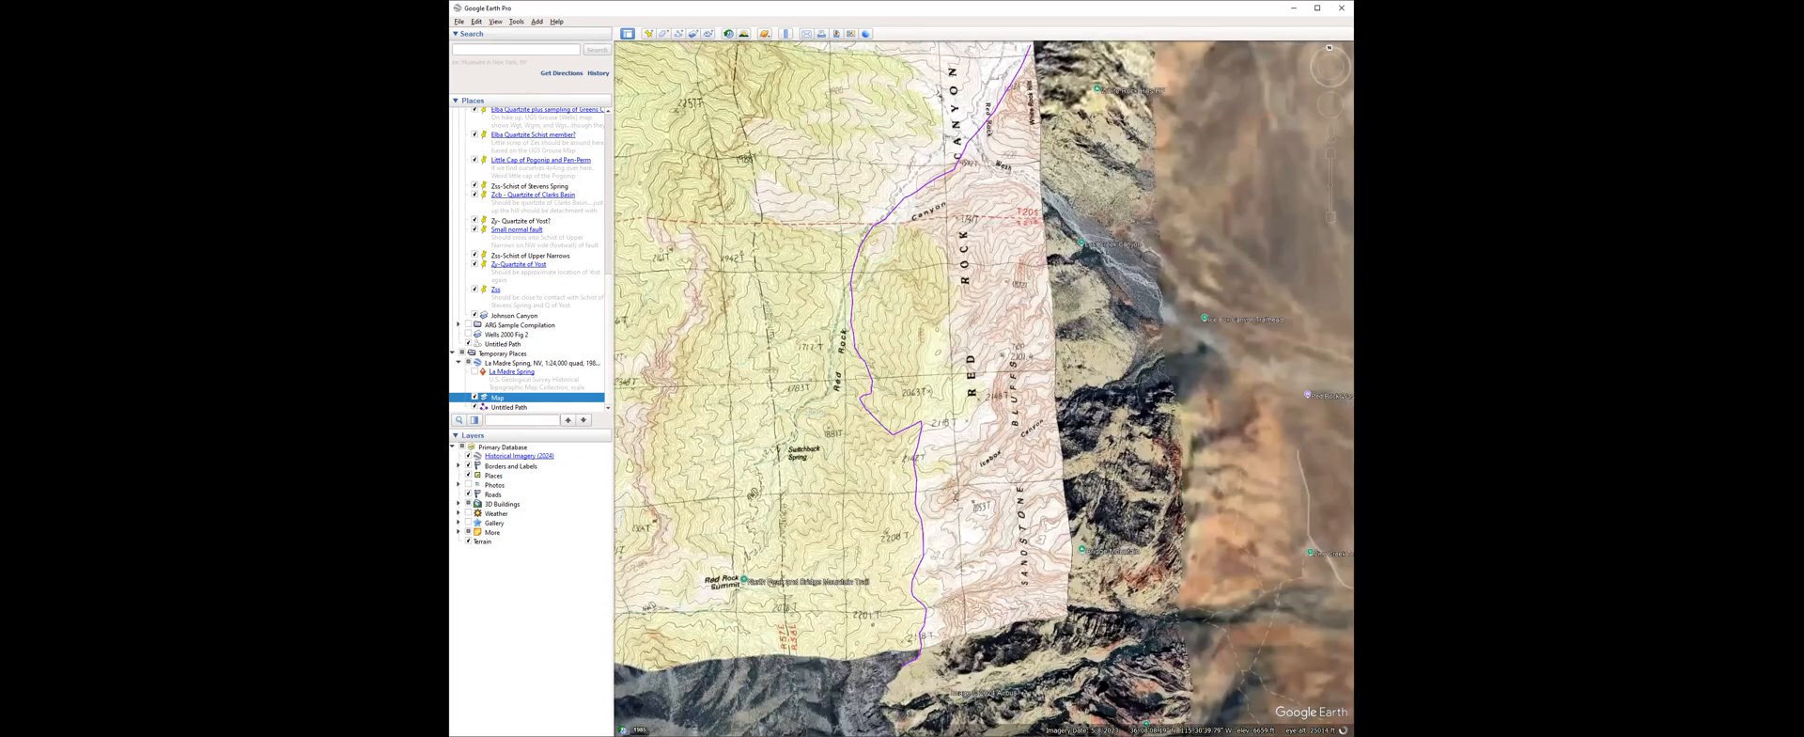
middle_click_drag(956, 495, 944, 531)
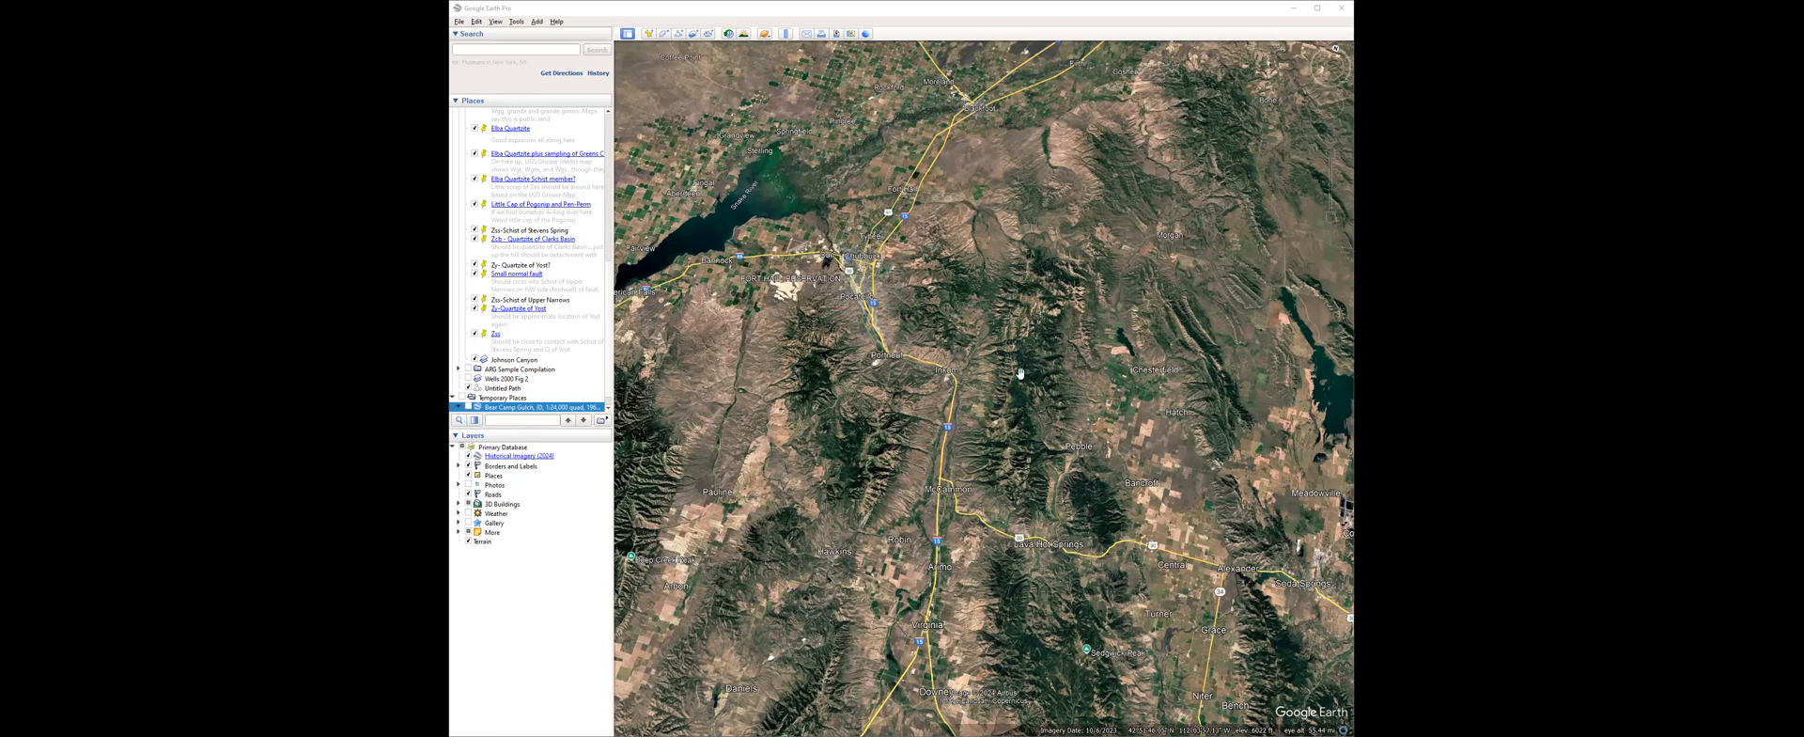
Display the Bear Camp Gulch, ID, 1:24,000 quad overlay and examine the topography around its marker up close.
left_click(468, 407)
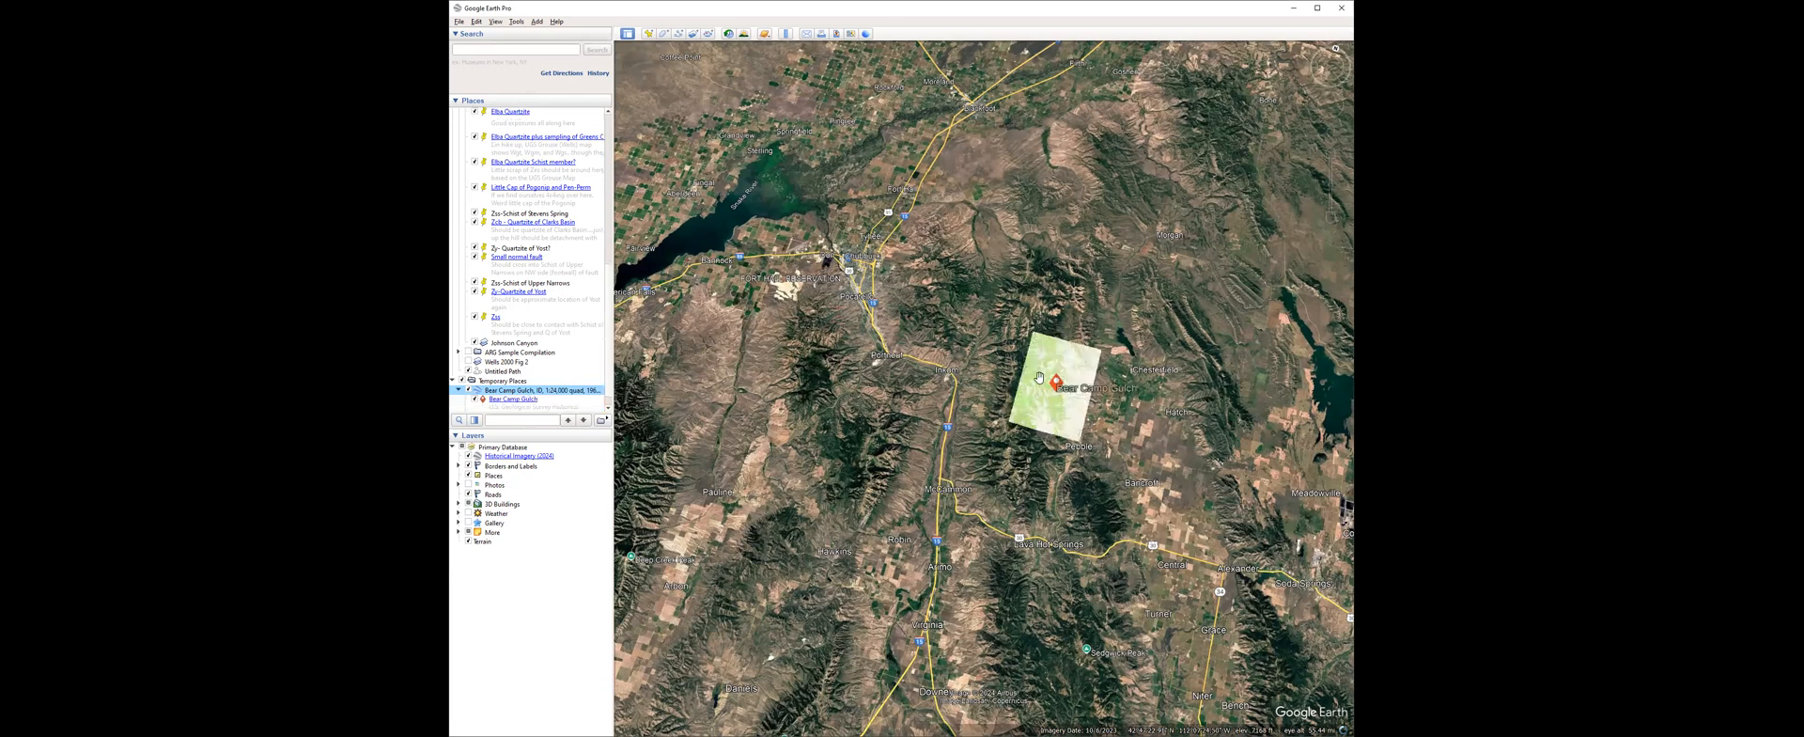
scroll(1041, 377, "up", 1)
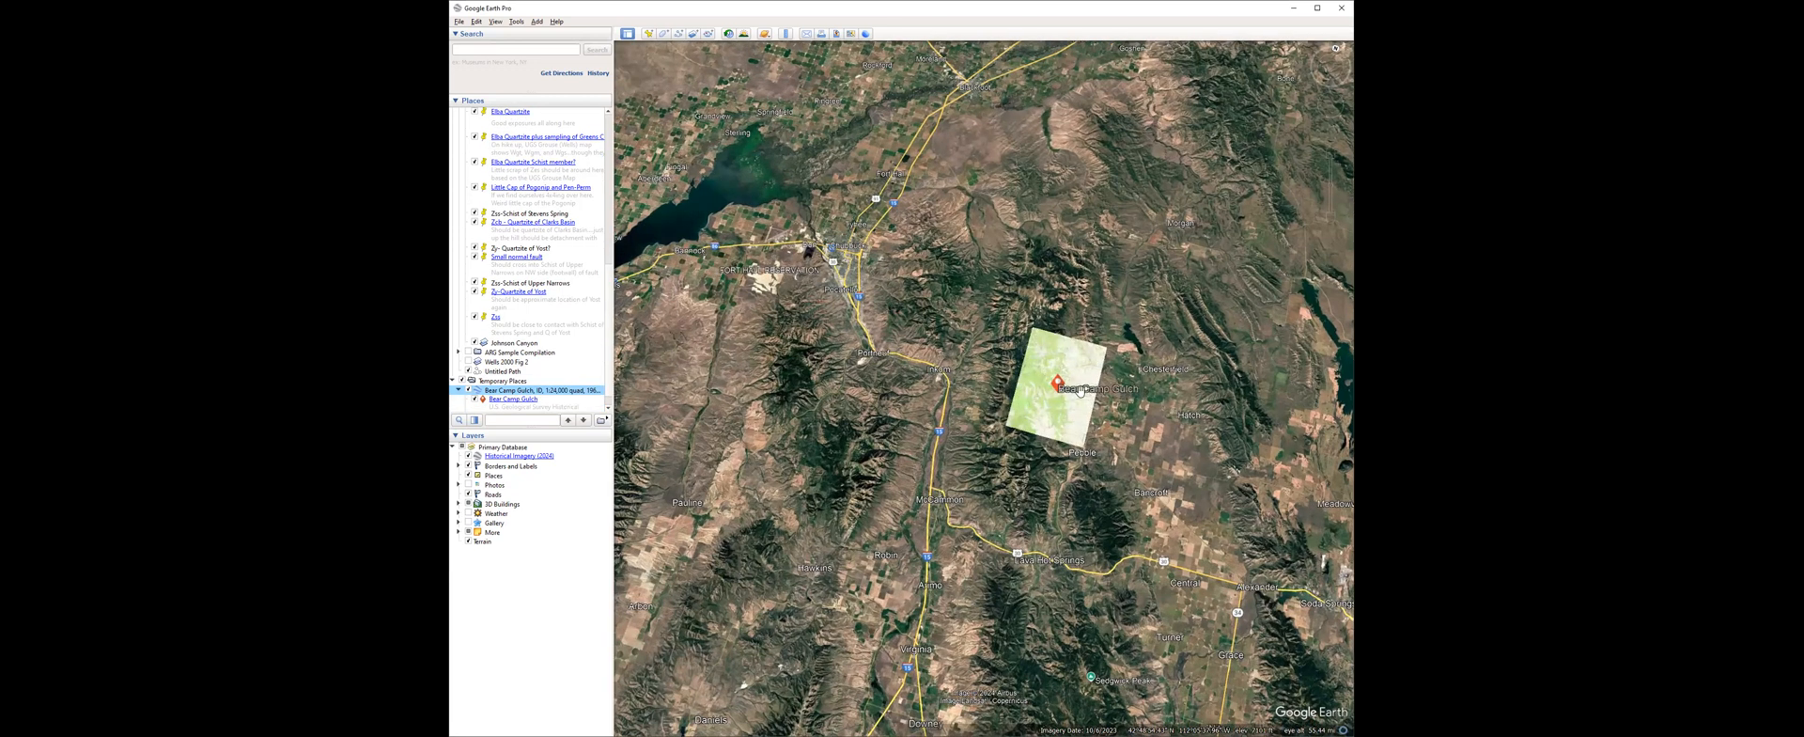
scroll(1046, 390, "up", 5)
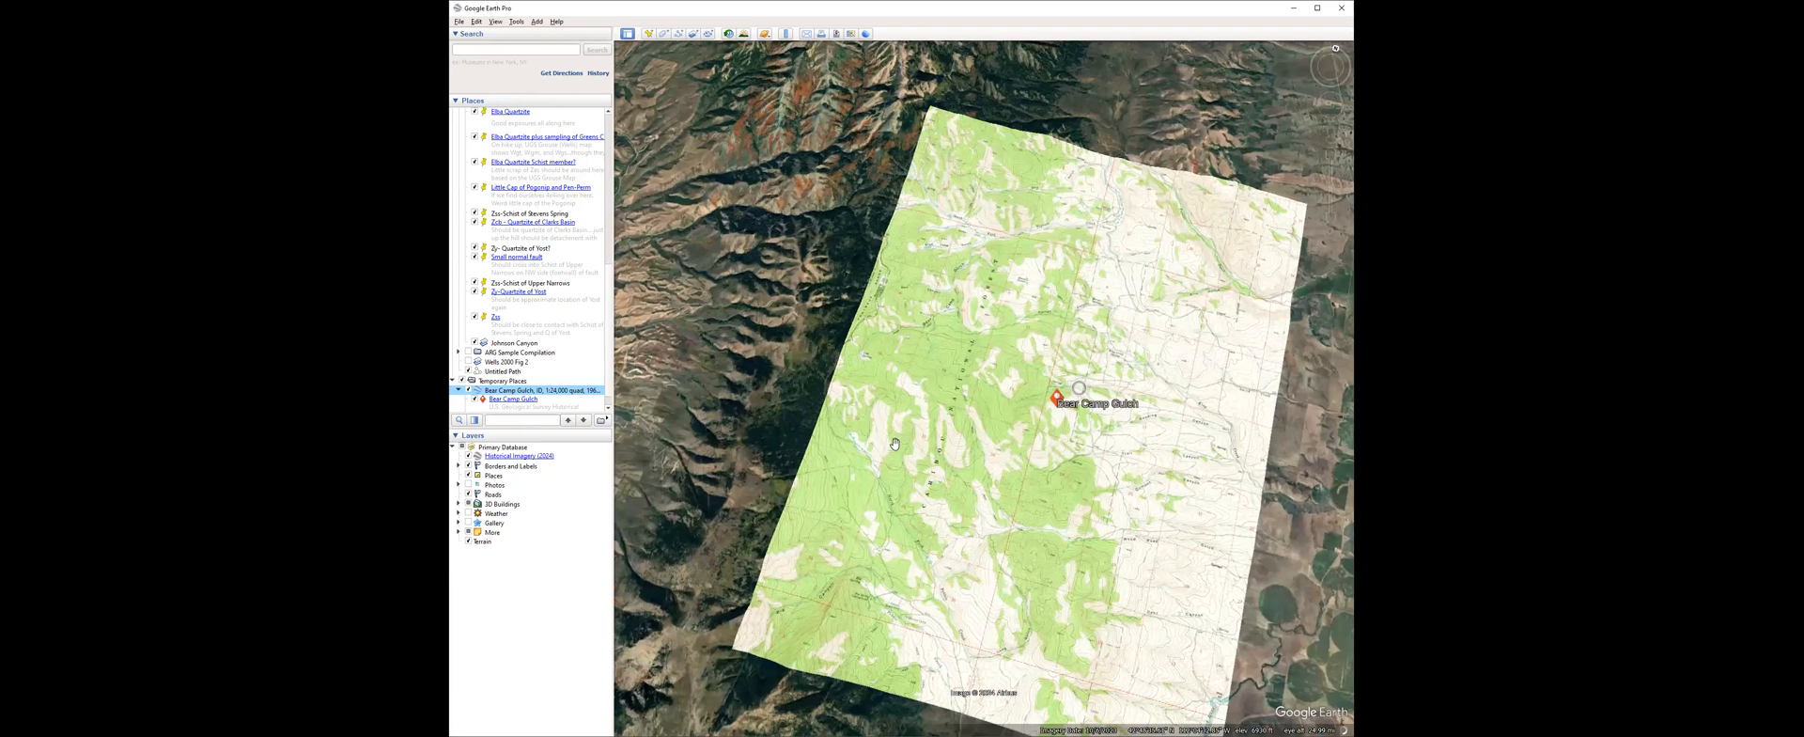
scroll(956, 417, "up", 3)
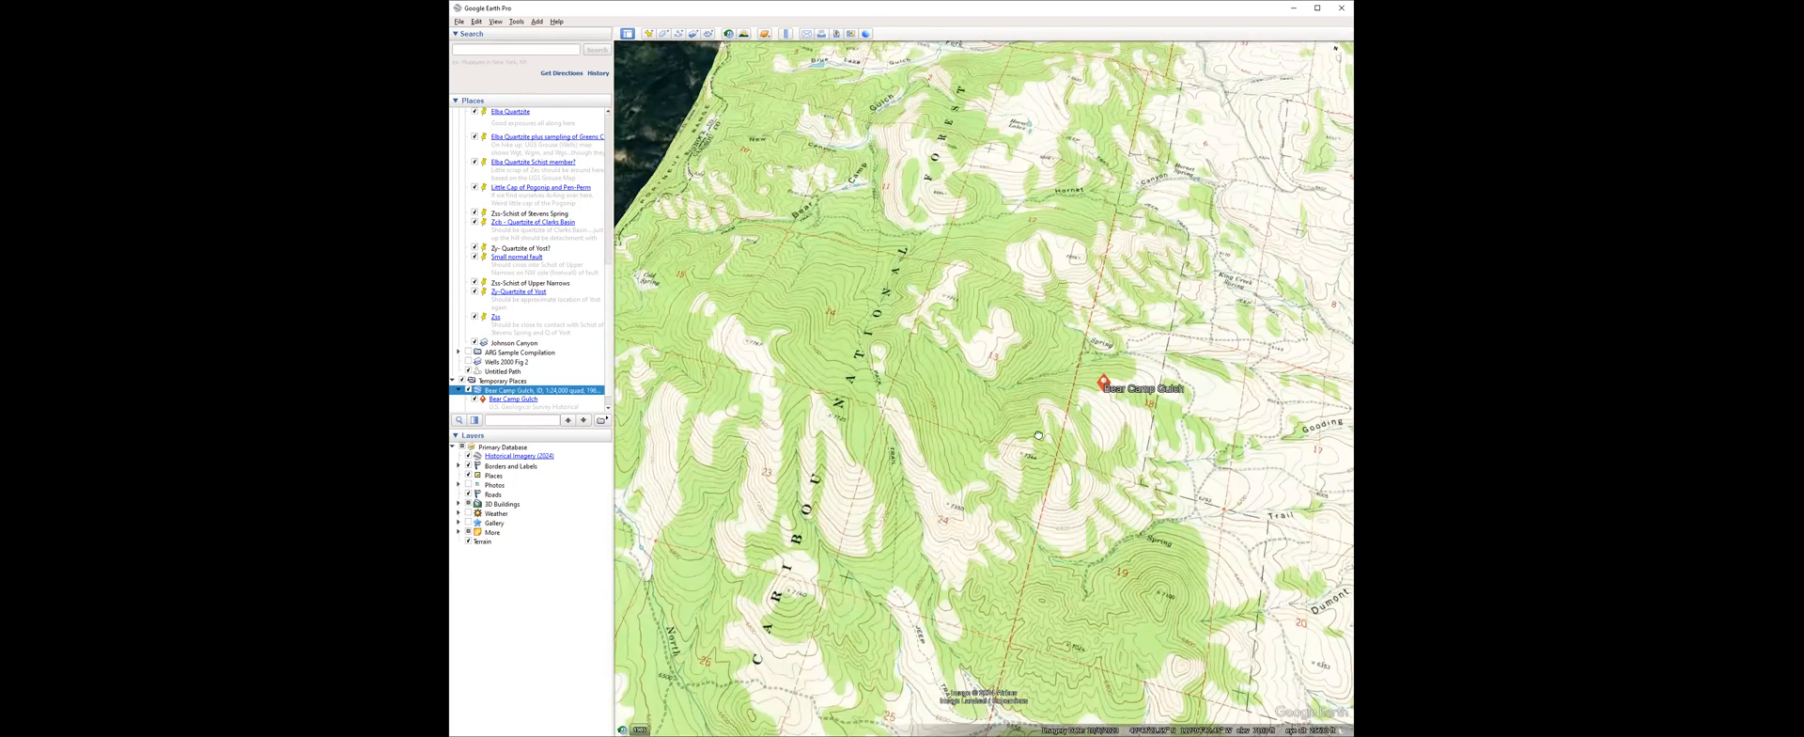
scroll(837, 312, "down", 1)
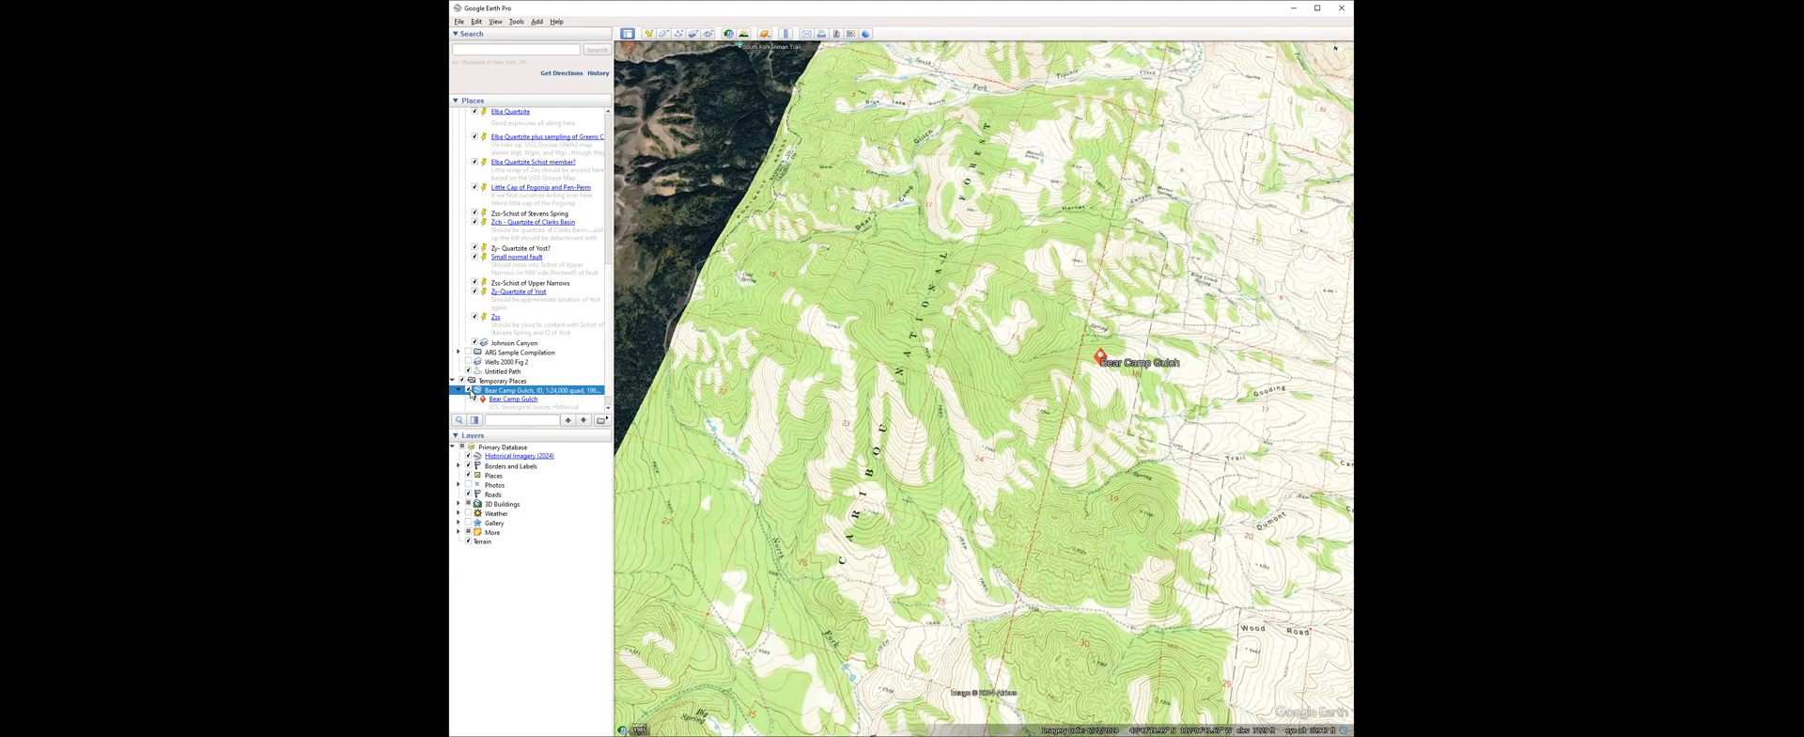
Hide the Bear Camp Gulch quad and examine the forested ridges and exposed slopes on the imagery from overhead and obliquely.
left_click(468, 389)
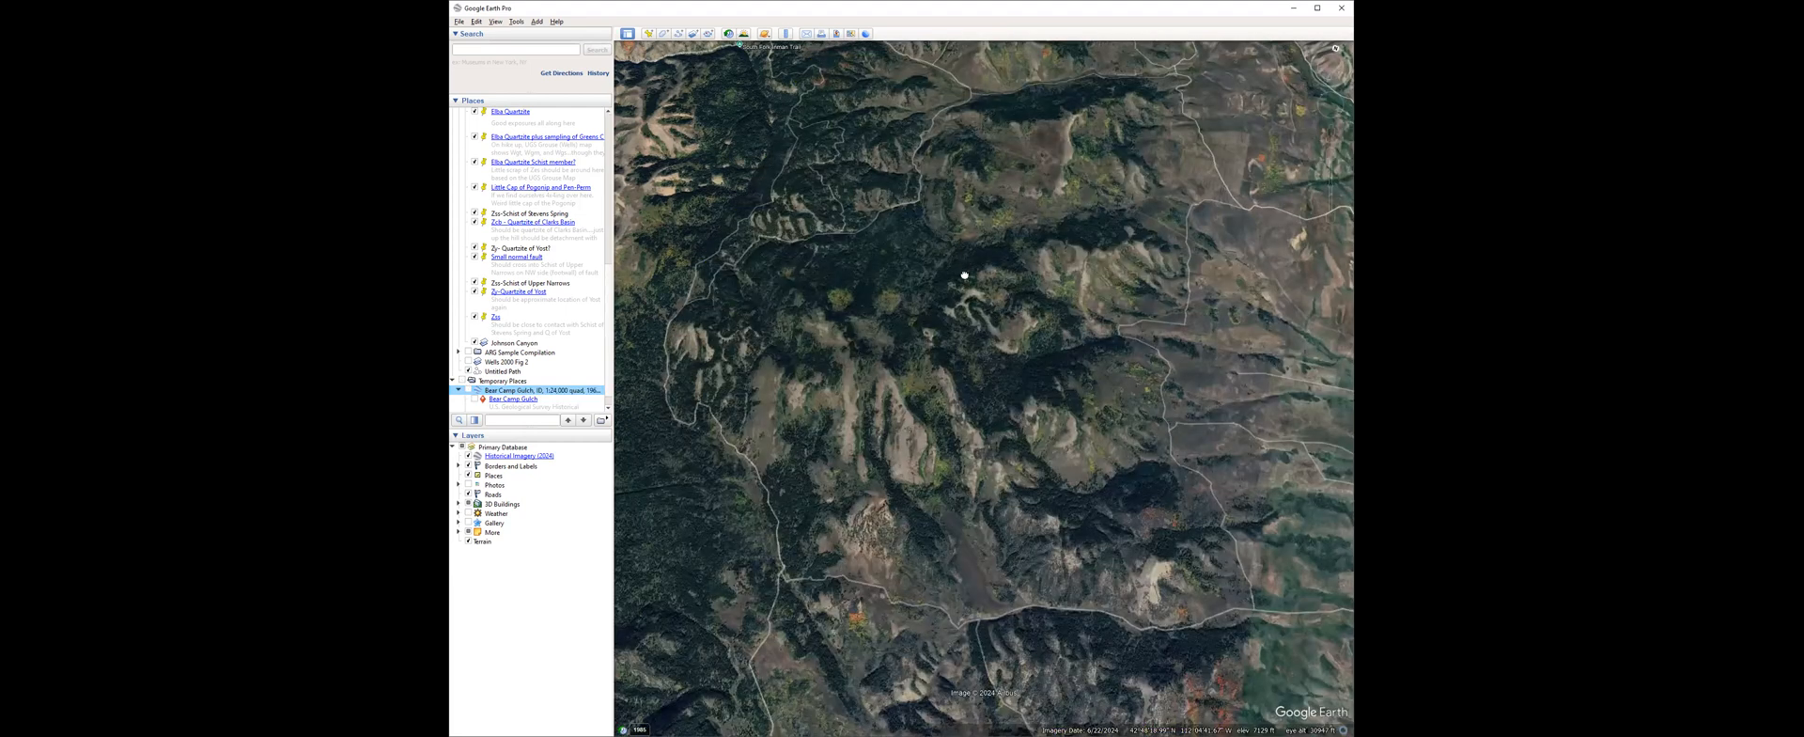
scroll(996, 344, "up", 2)
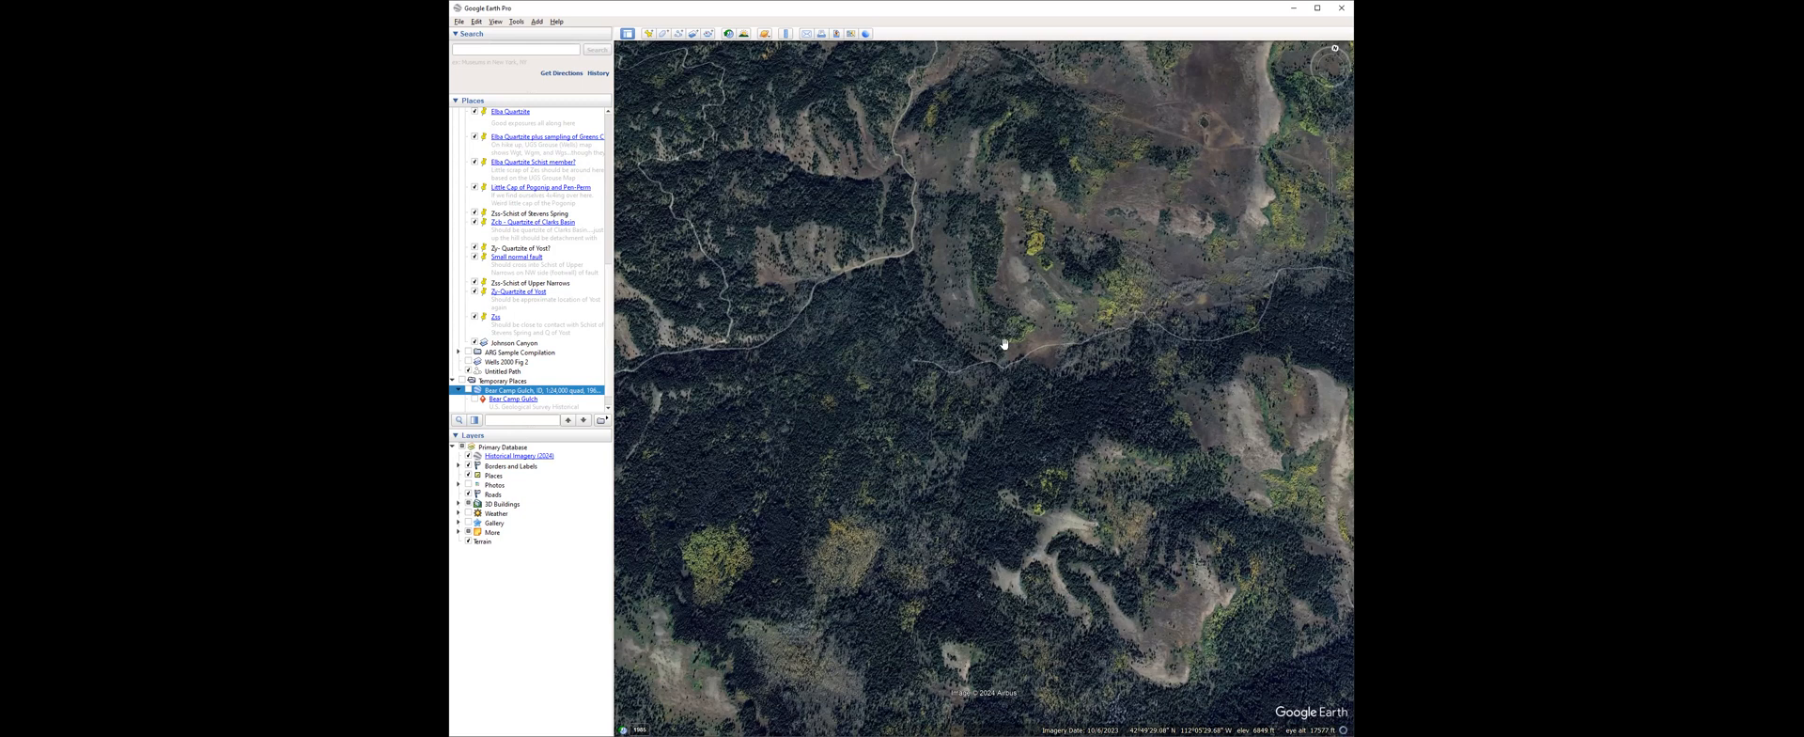
left_click_drag(1016, 333, 1016, 317)
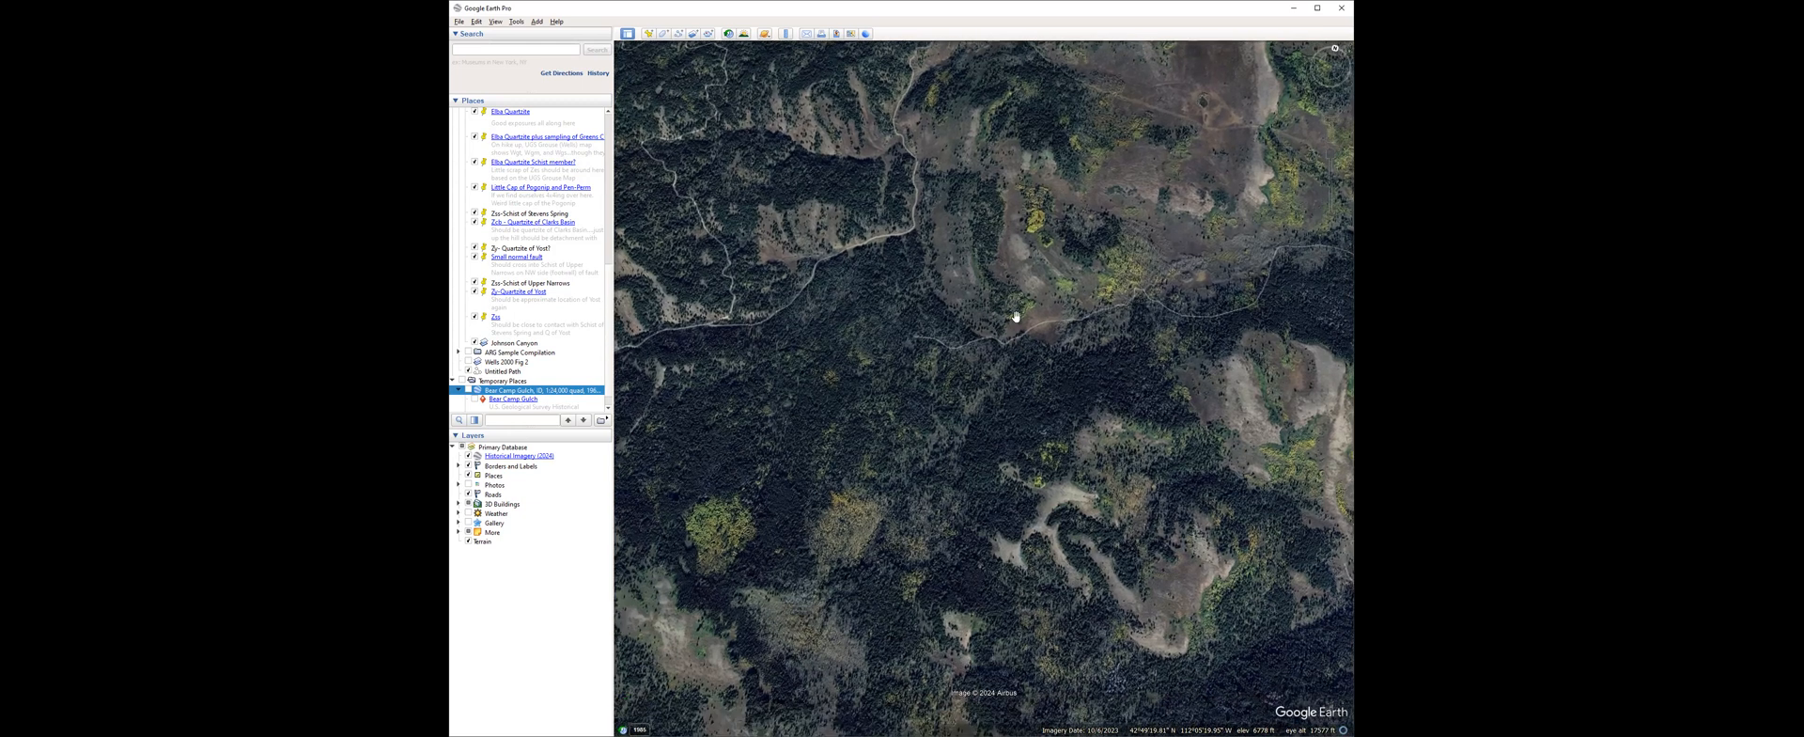
left_click_drag(1003, 477, 1003, 444)
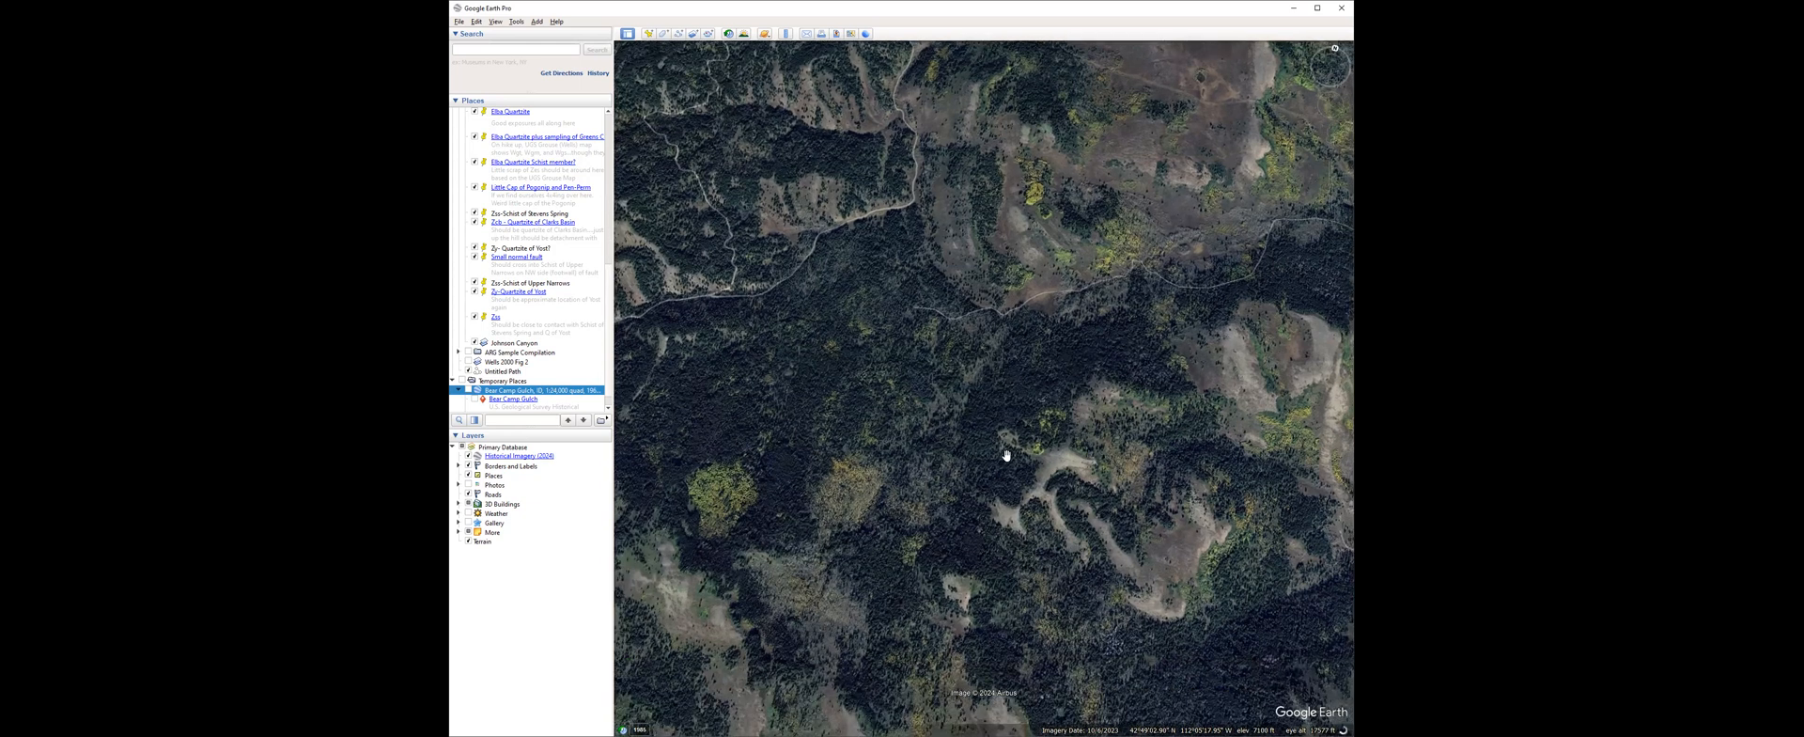
middle_click_drag(1030, 599, 1047, 674)
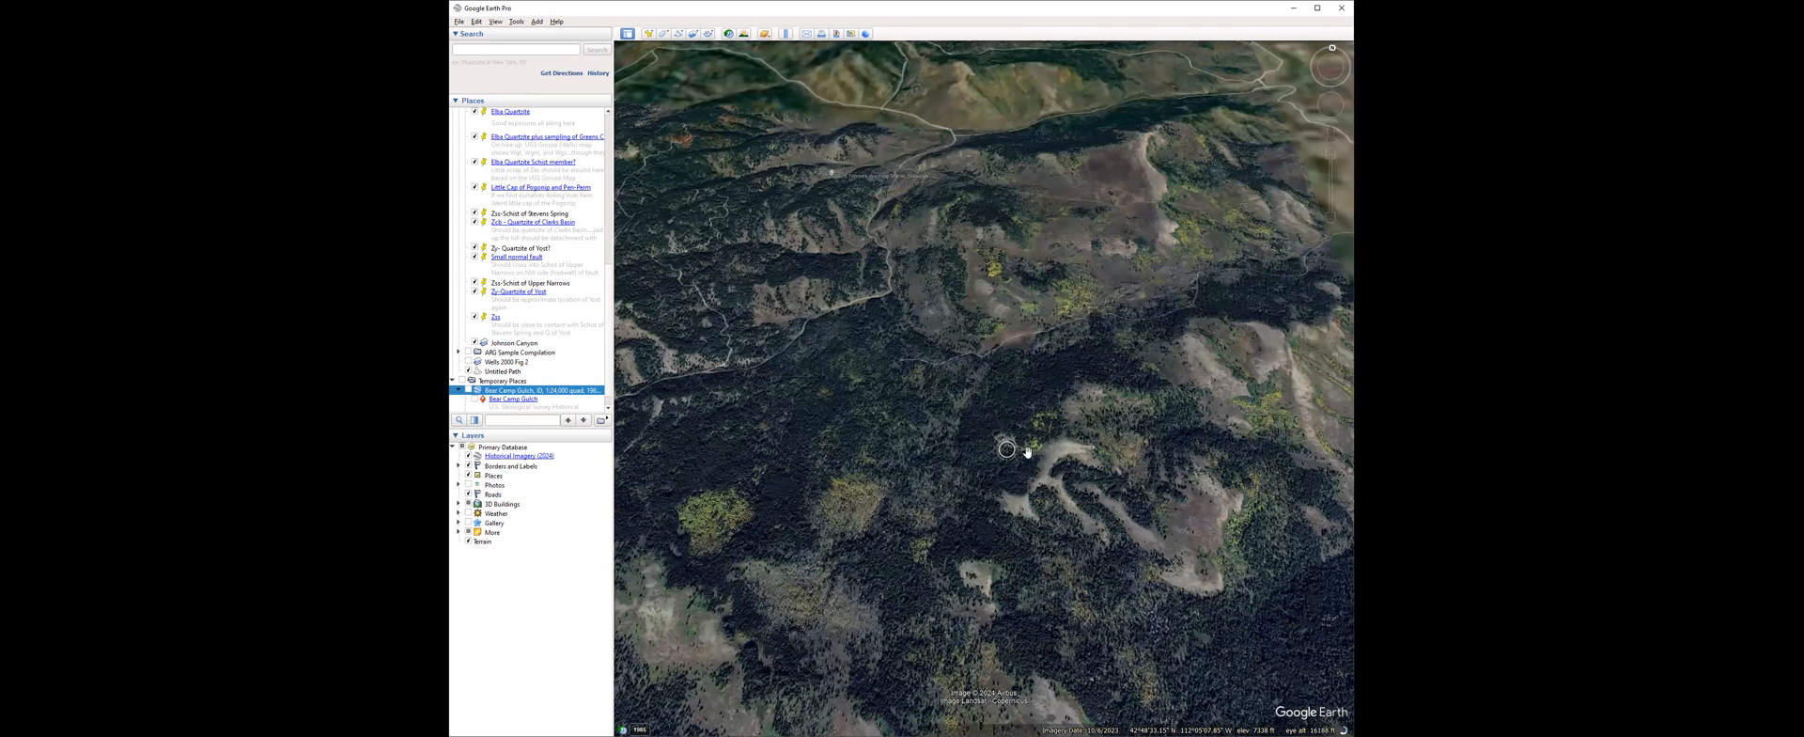
middle_click_drag(1027, 452, 1038, 473)
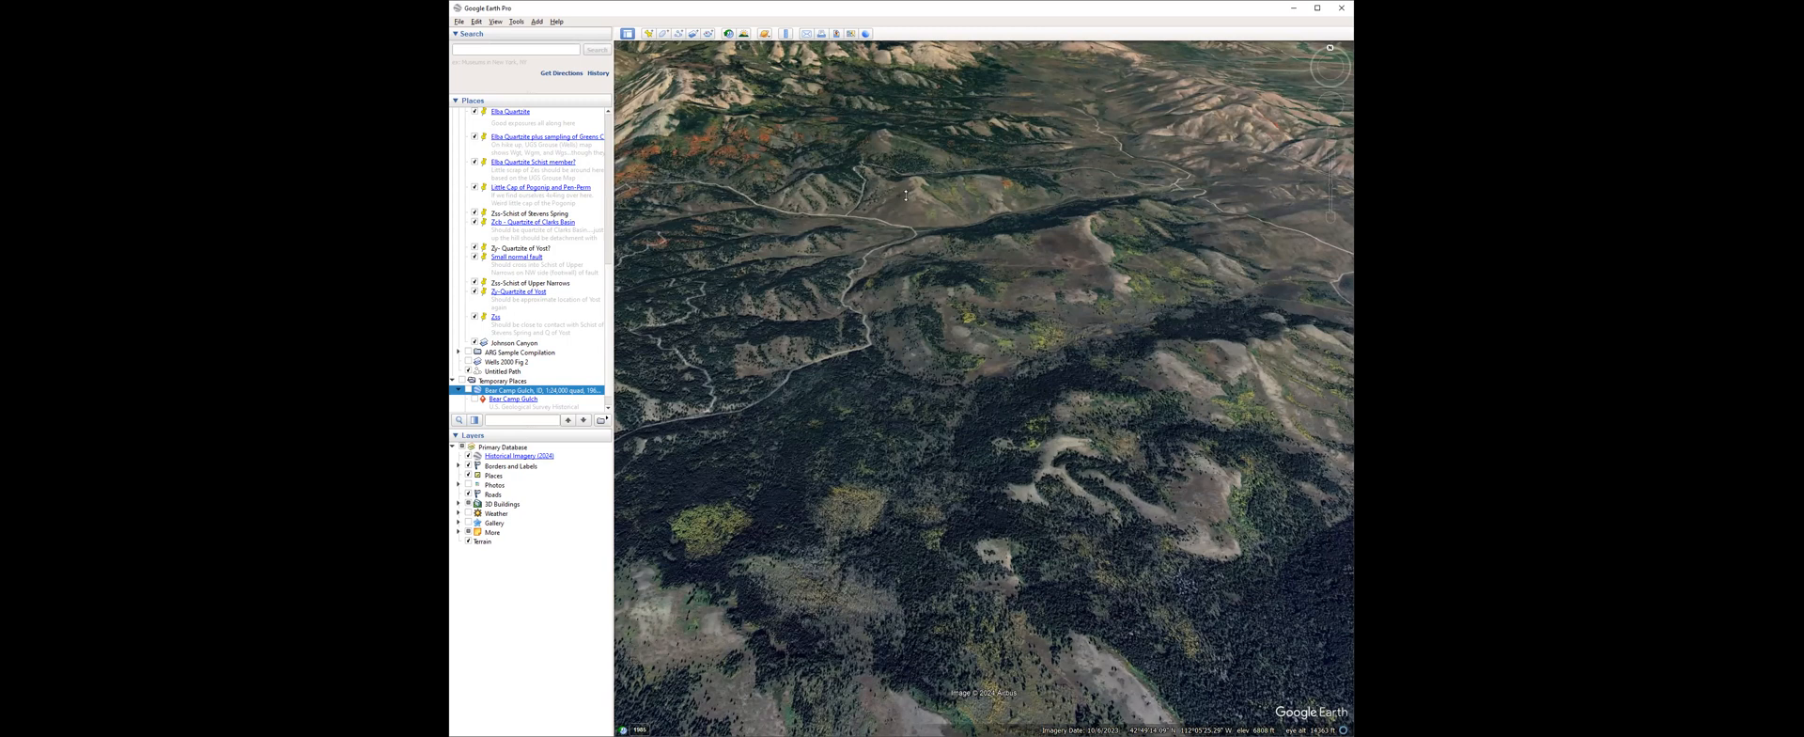
middle_click_drag(939, 173, 827, 108)
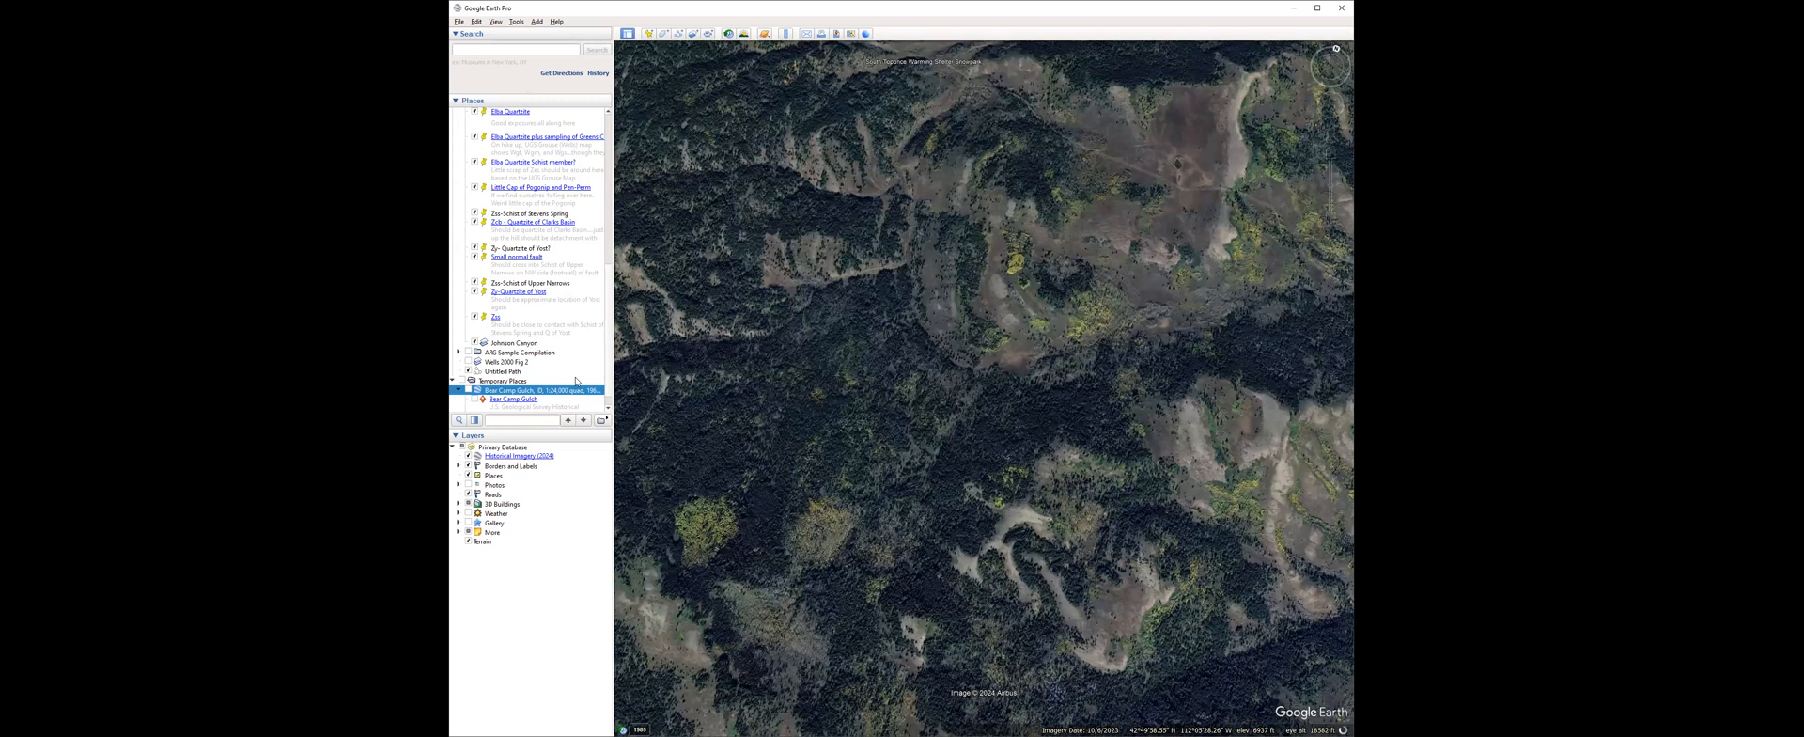
Trace and save a path along the curved exposed slope in section 11 near Bear Camp Gulch, and overlay the quad map.
left_click(678, 33)
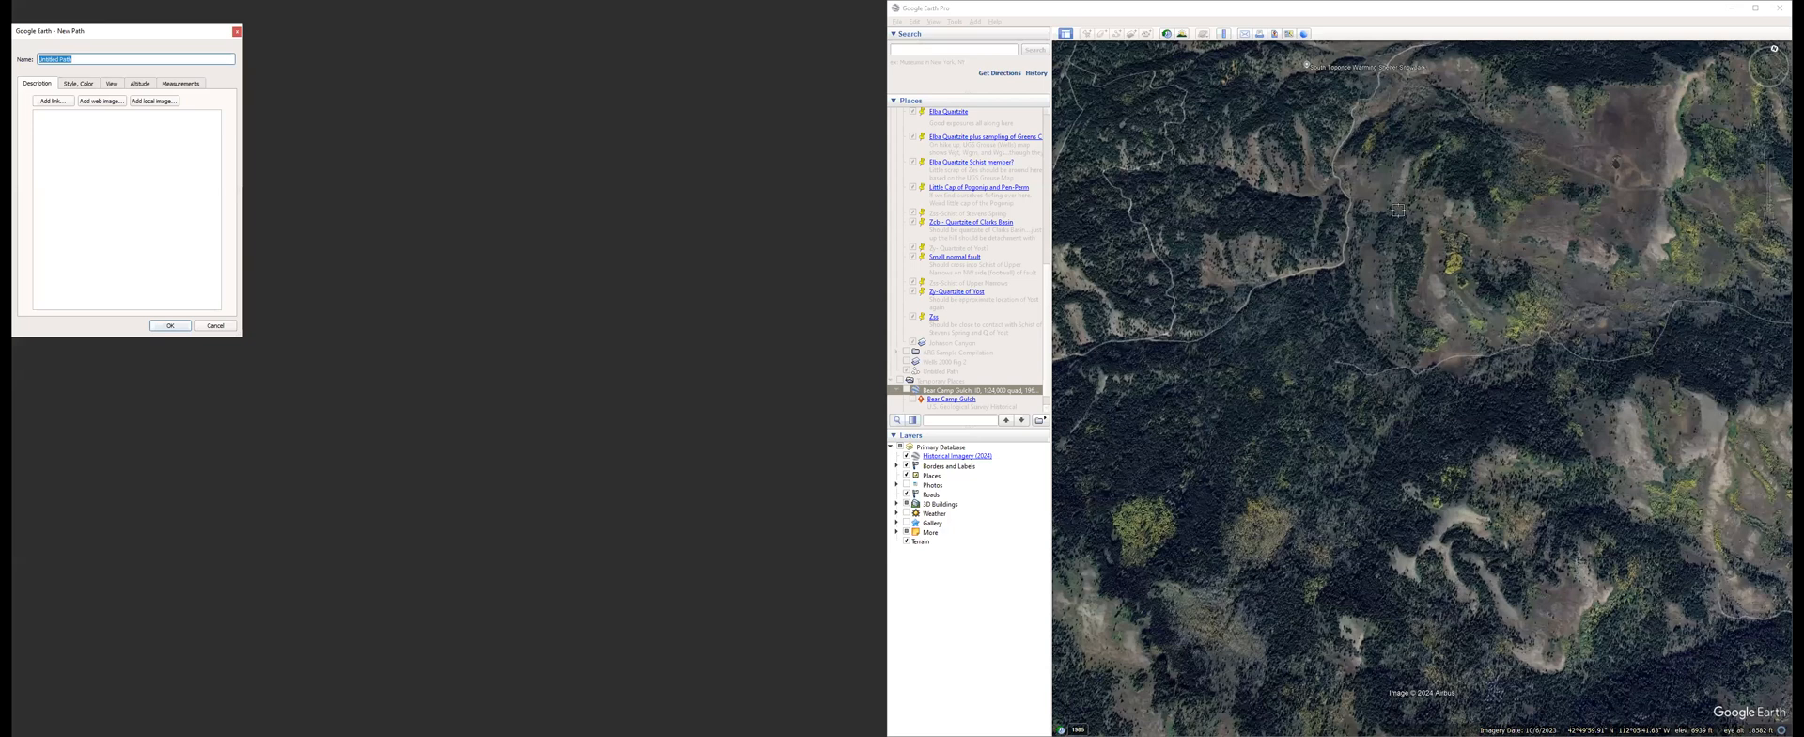
left_click_drag(1415, 156, 1392, 273)
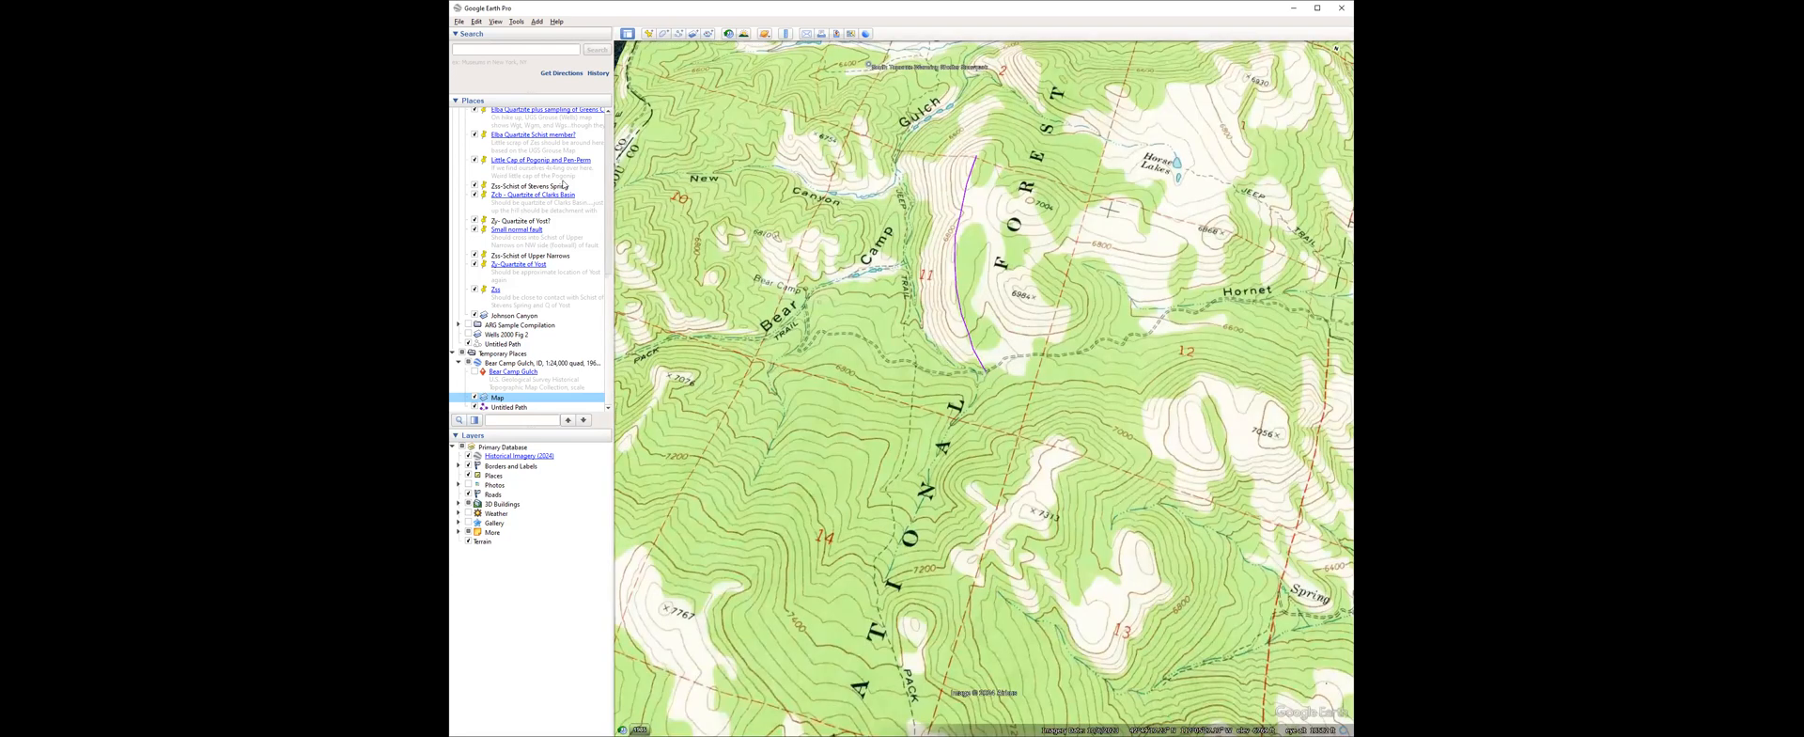
left_click(679, 35)
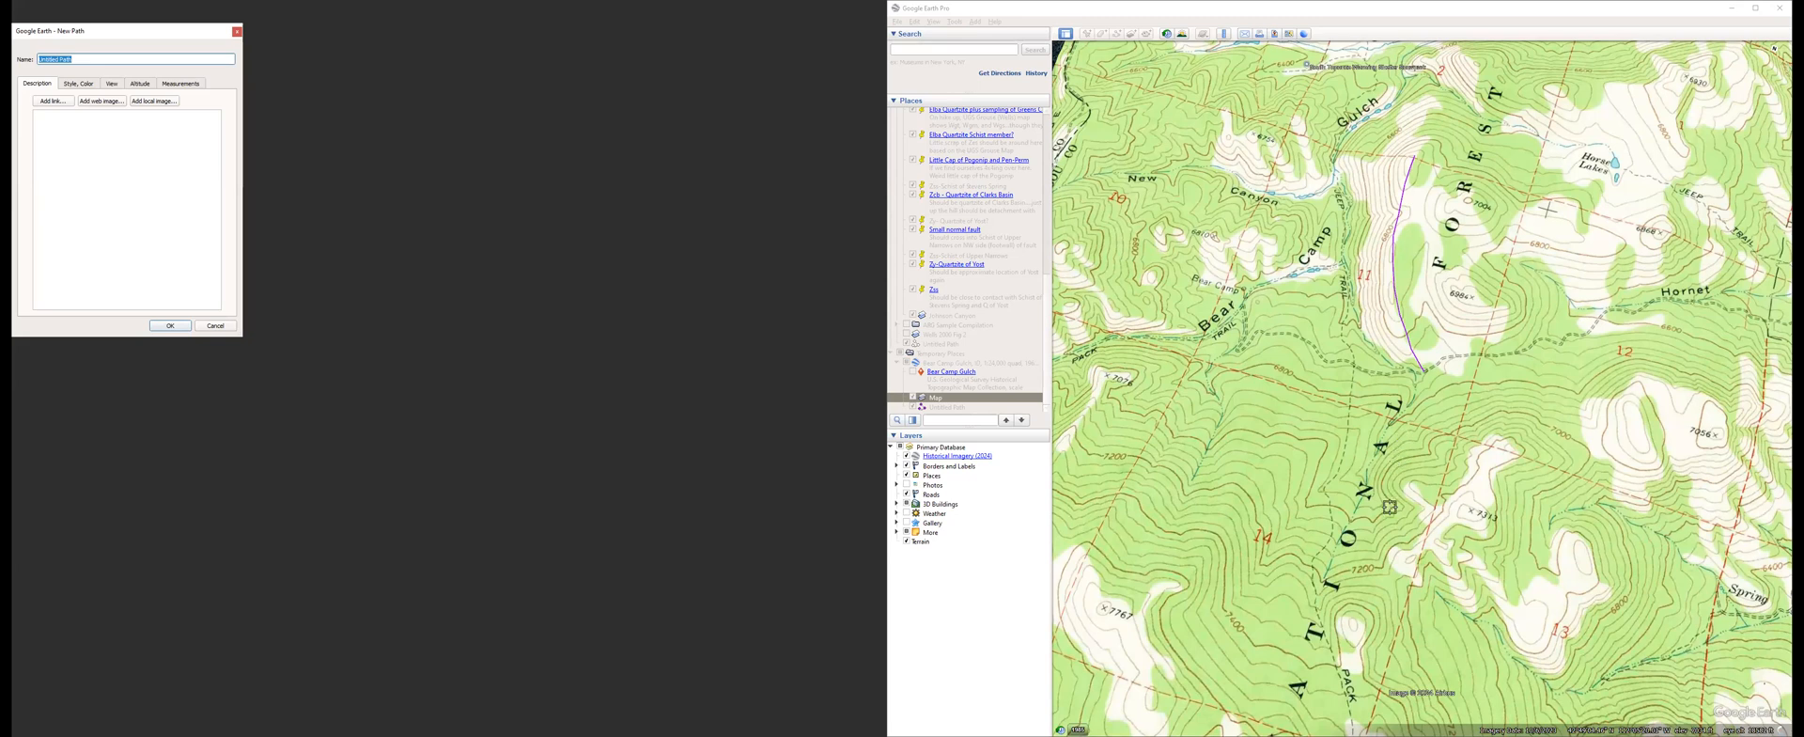
left_click(1423, 392)
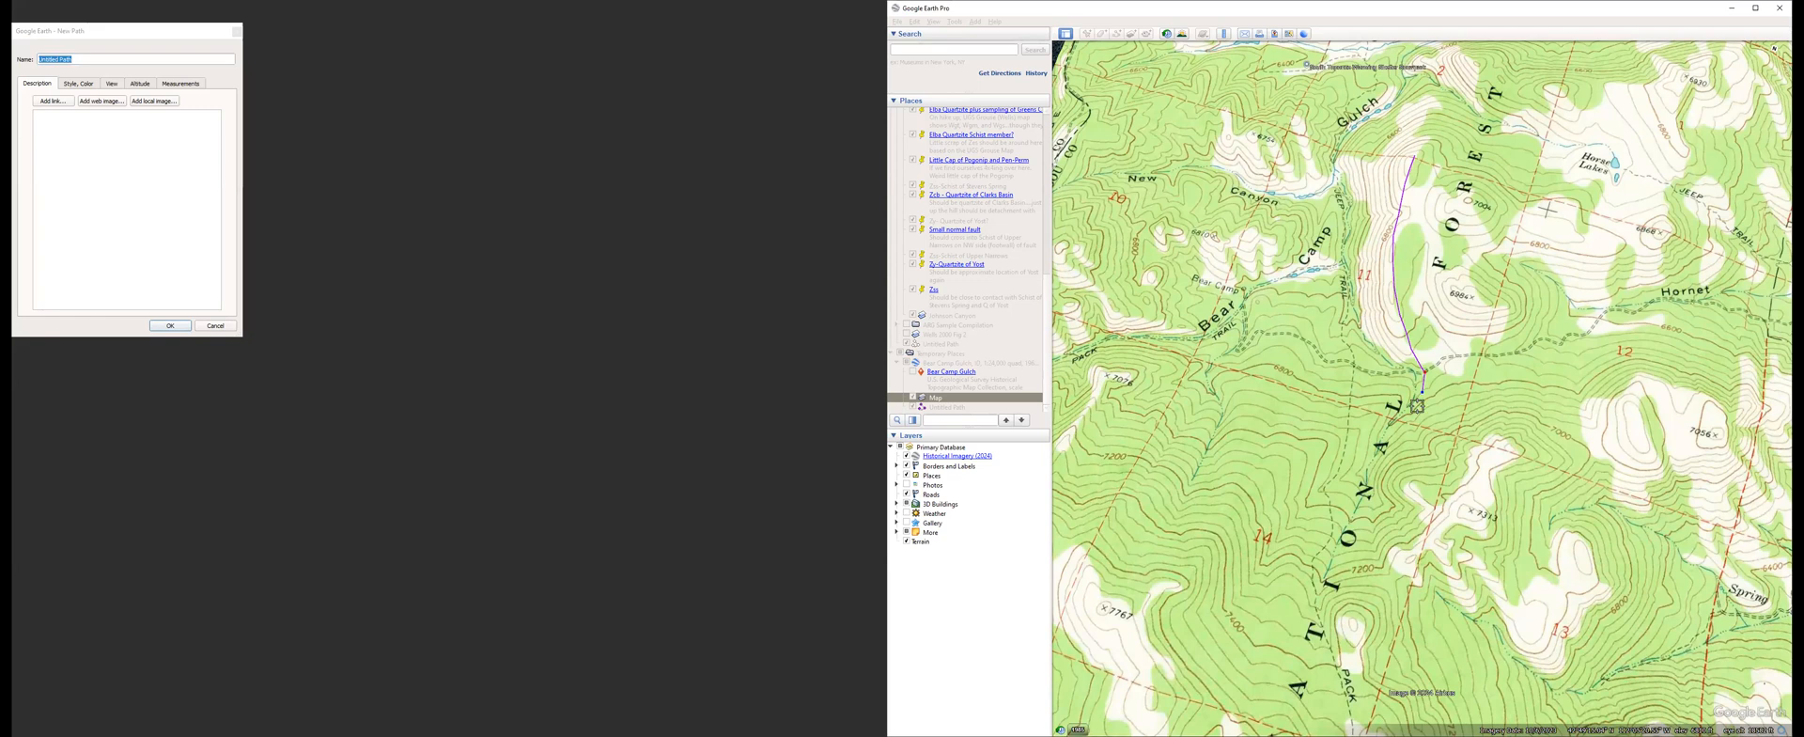
left_click(1415, 427)
left_click(1405, 441)
left_click(1398, 455)
left_click(1394, 469)
left_click(1394, 483)
left_click(1399, 508)
left_click(1378, 554)
left_click(1334, 617)
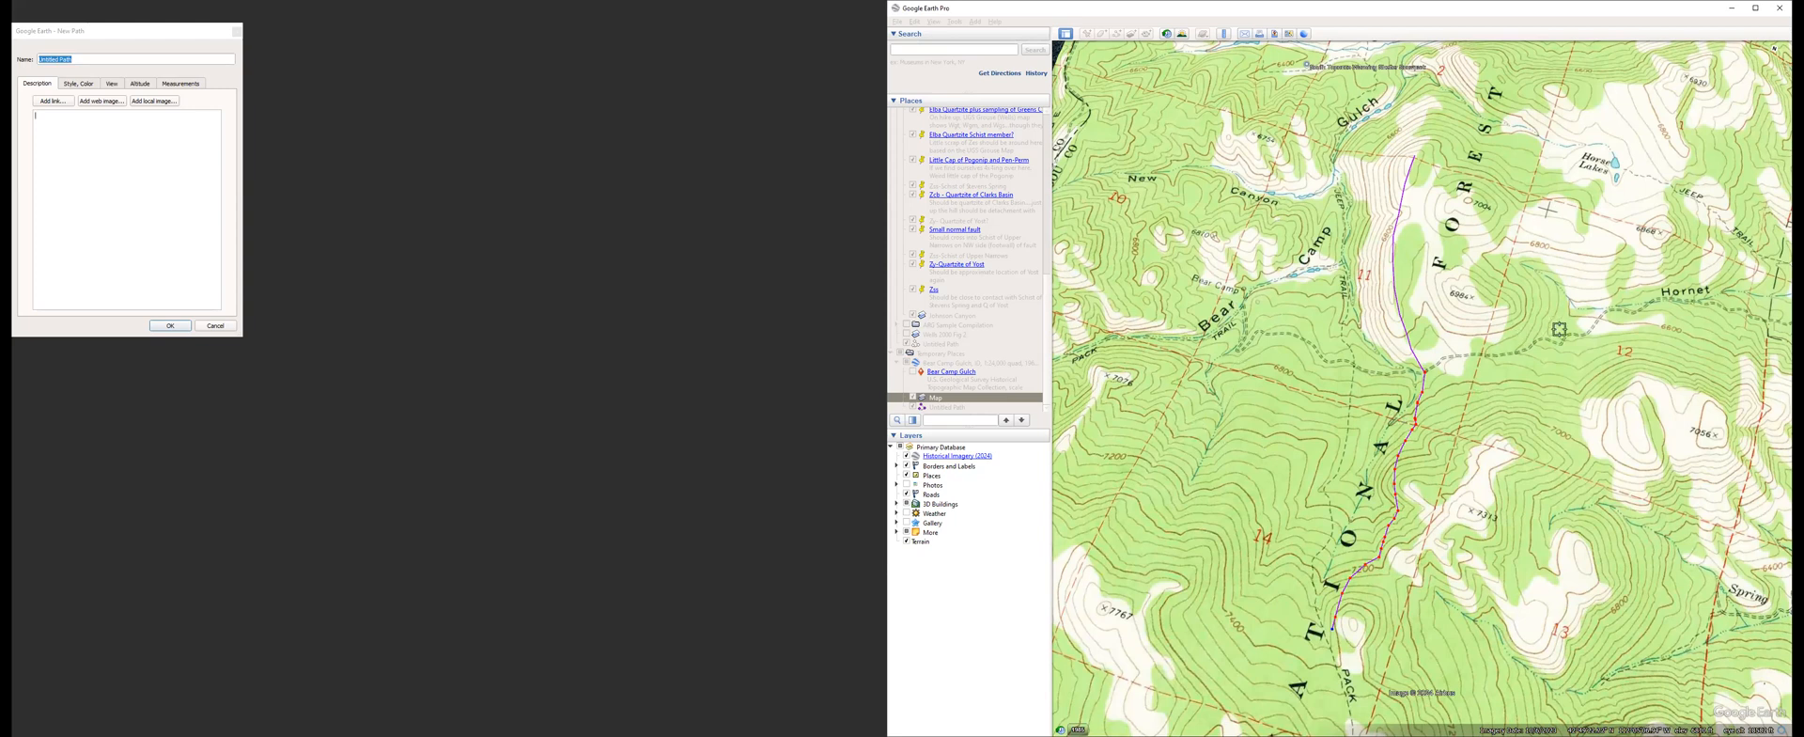
left_click(1600, 393)
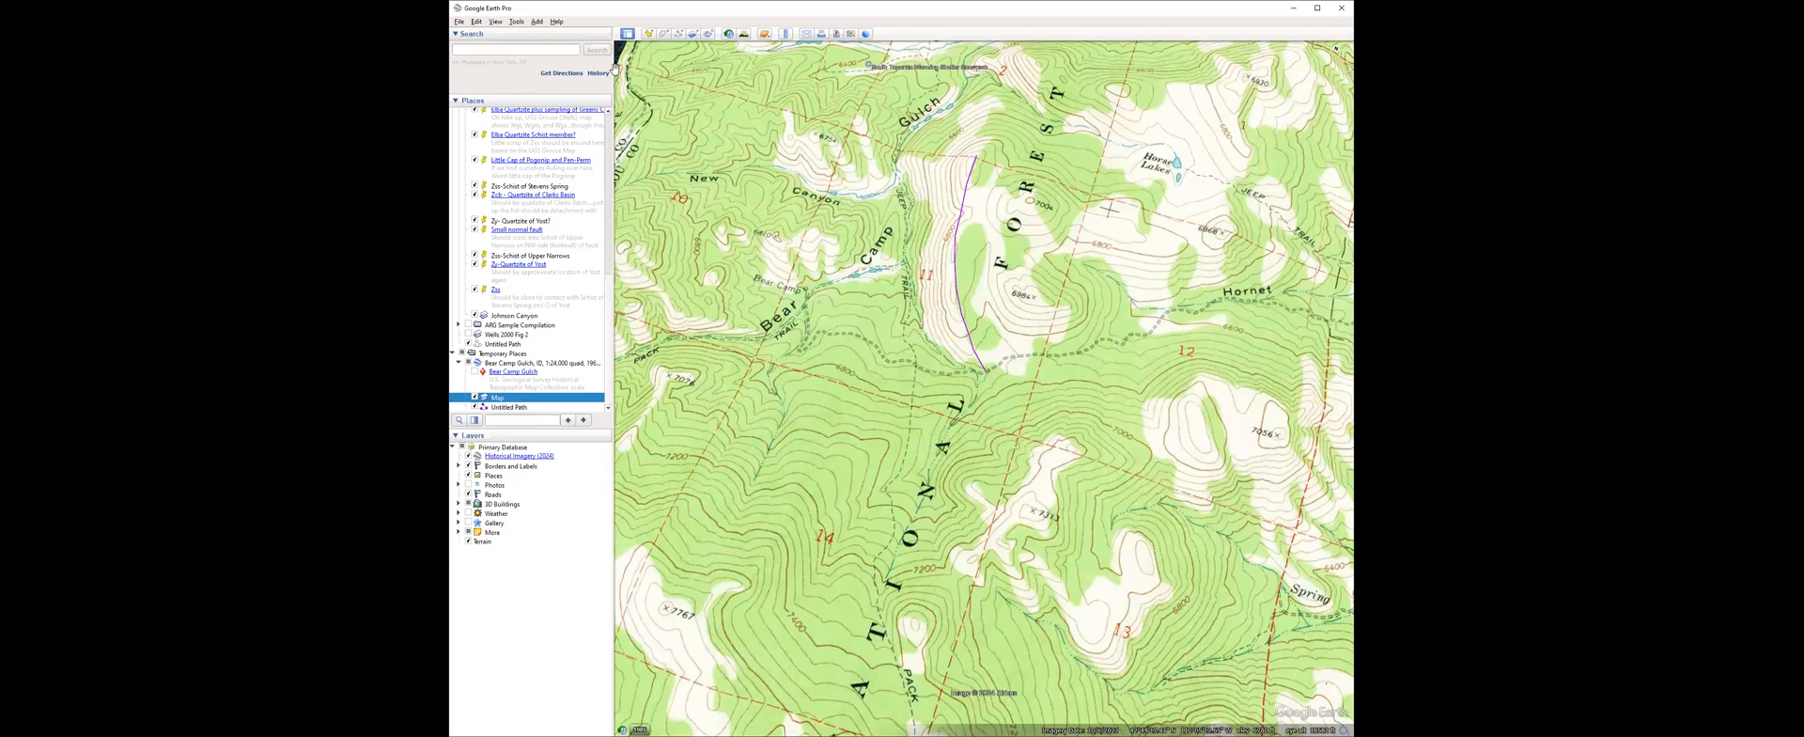
Trace and save short contact segments as separate paths, including one in section 13 and one beside the 7056 summit.
left_click(677, 33)
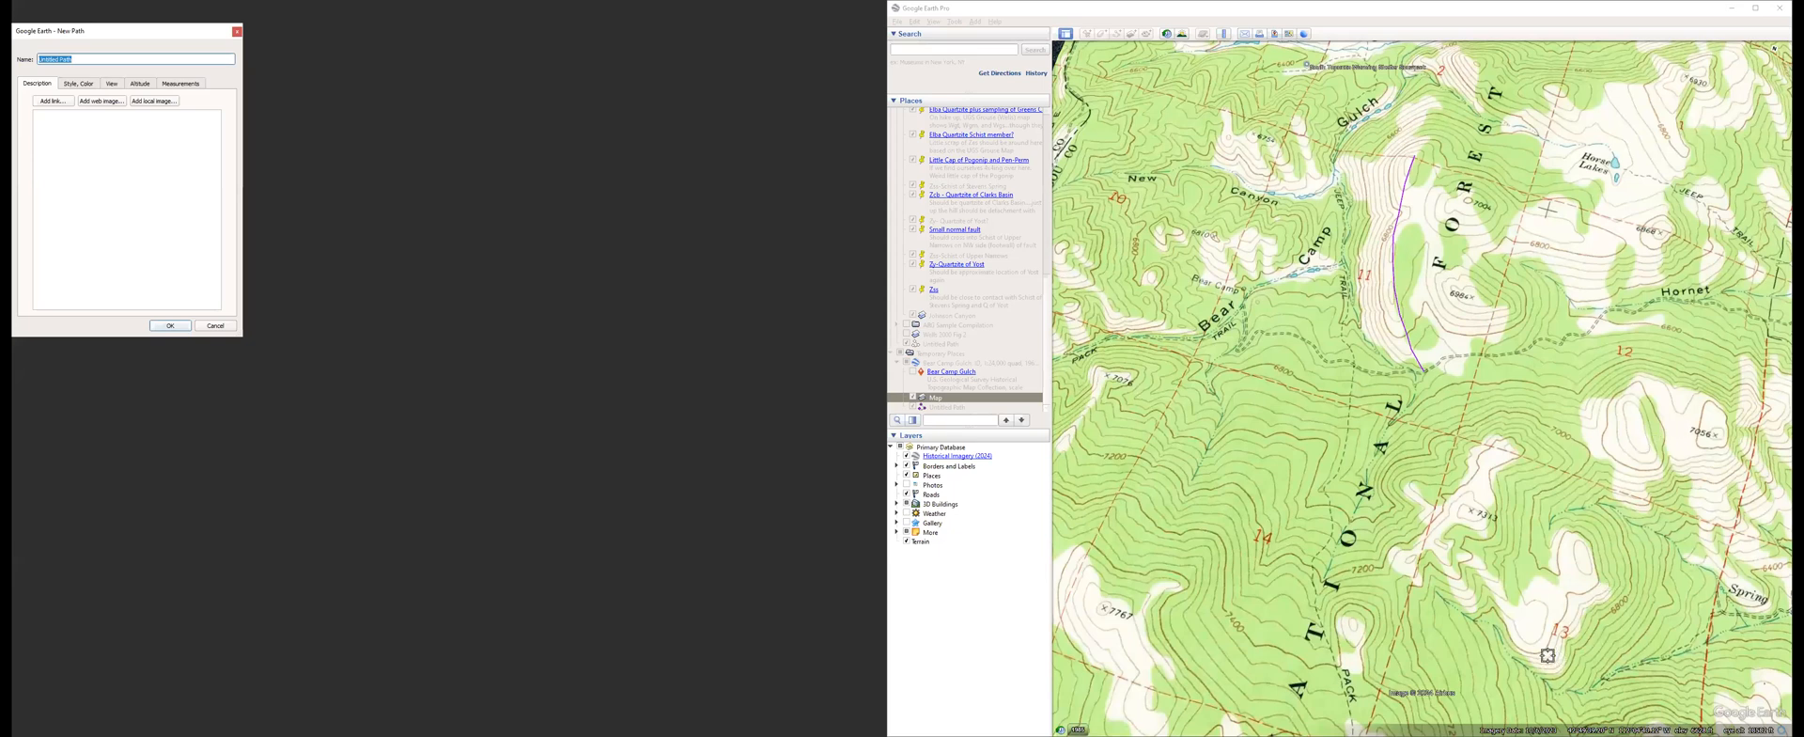
left_click_drag(1548, 655, 1557, 632)
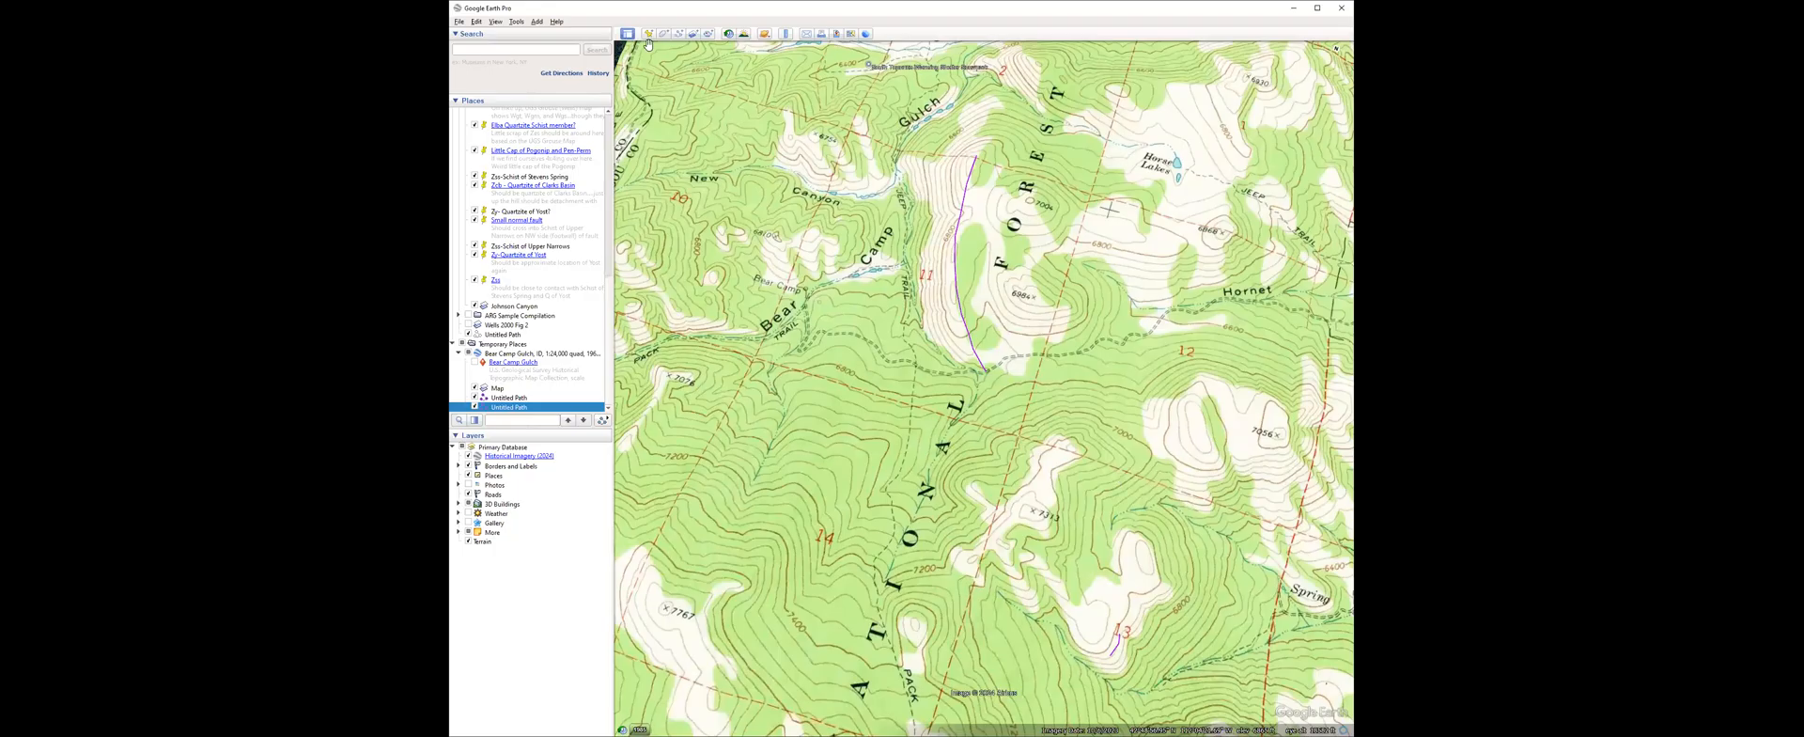
left_click(679, 34)
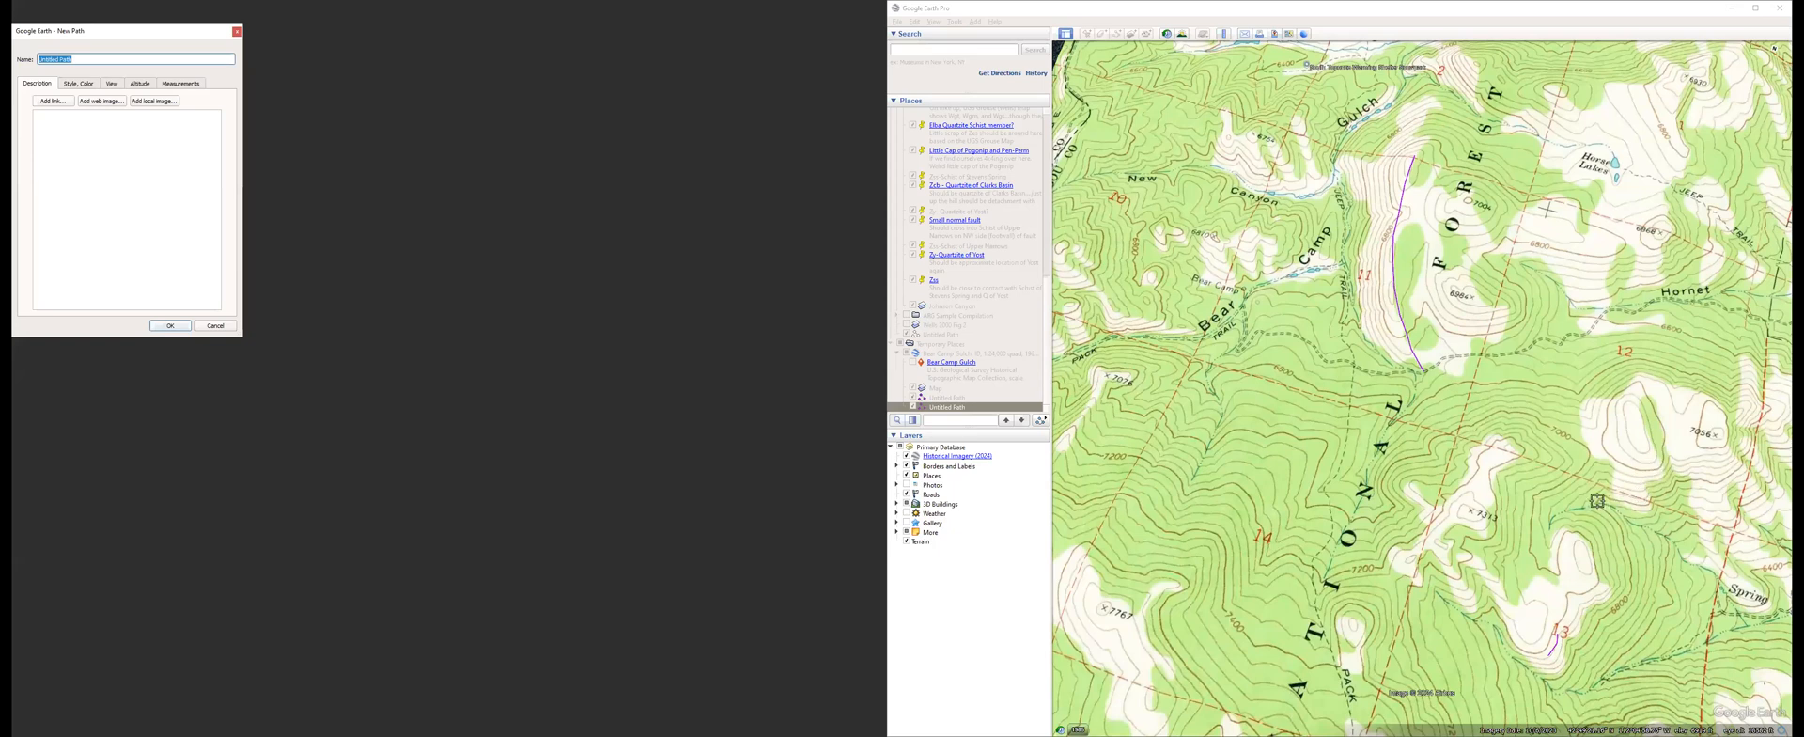
left_click(1597, 506)
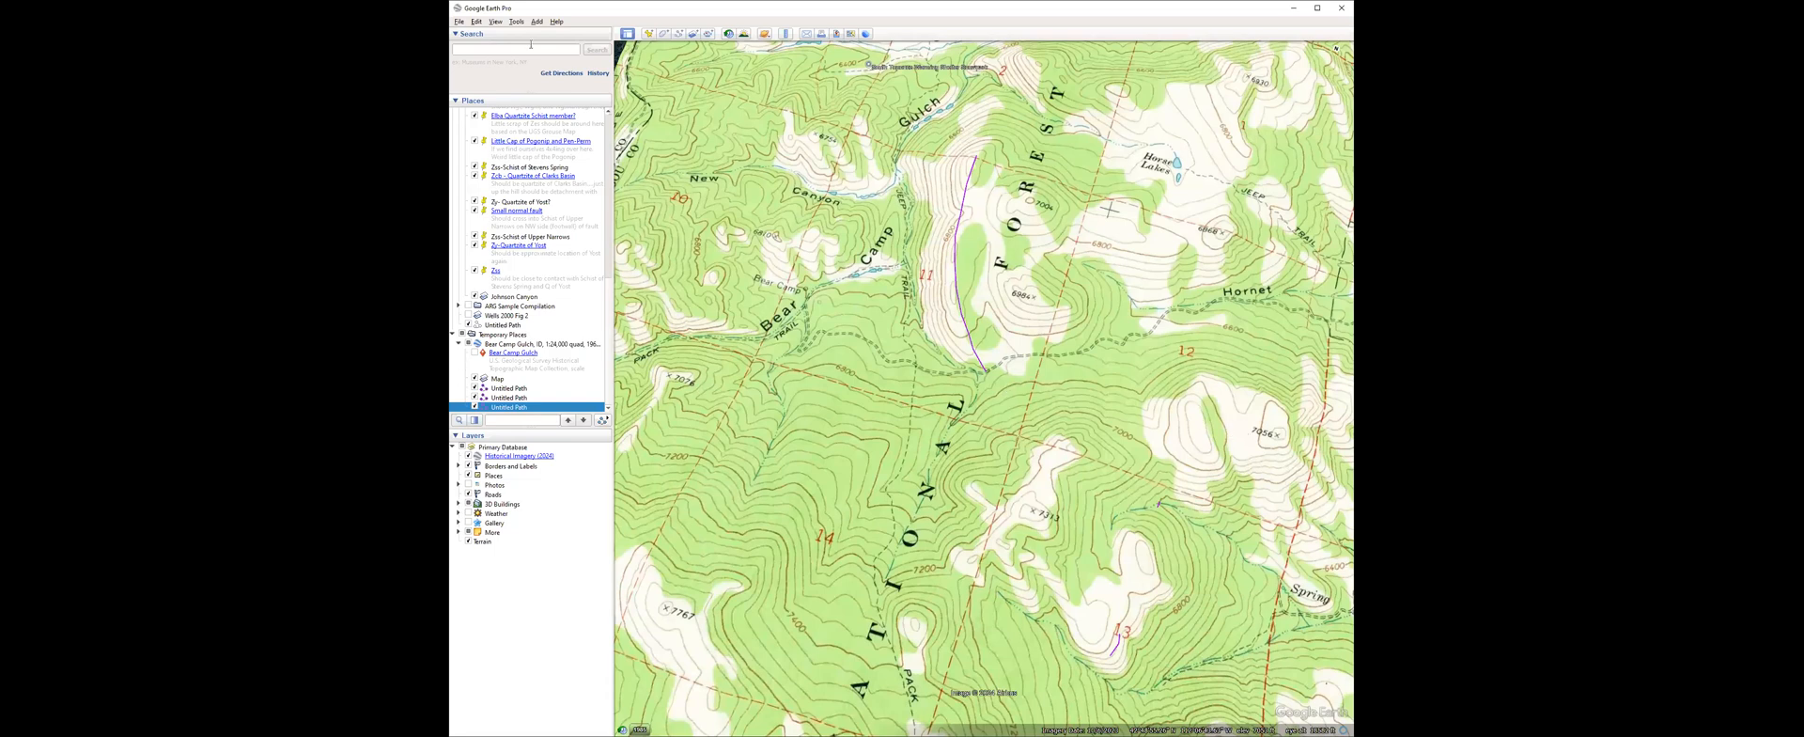
left_click(679, 38)
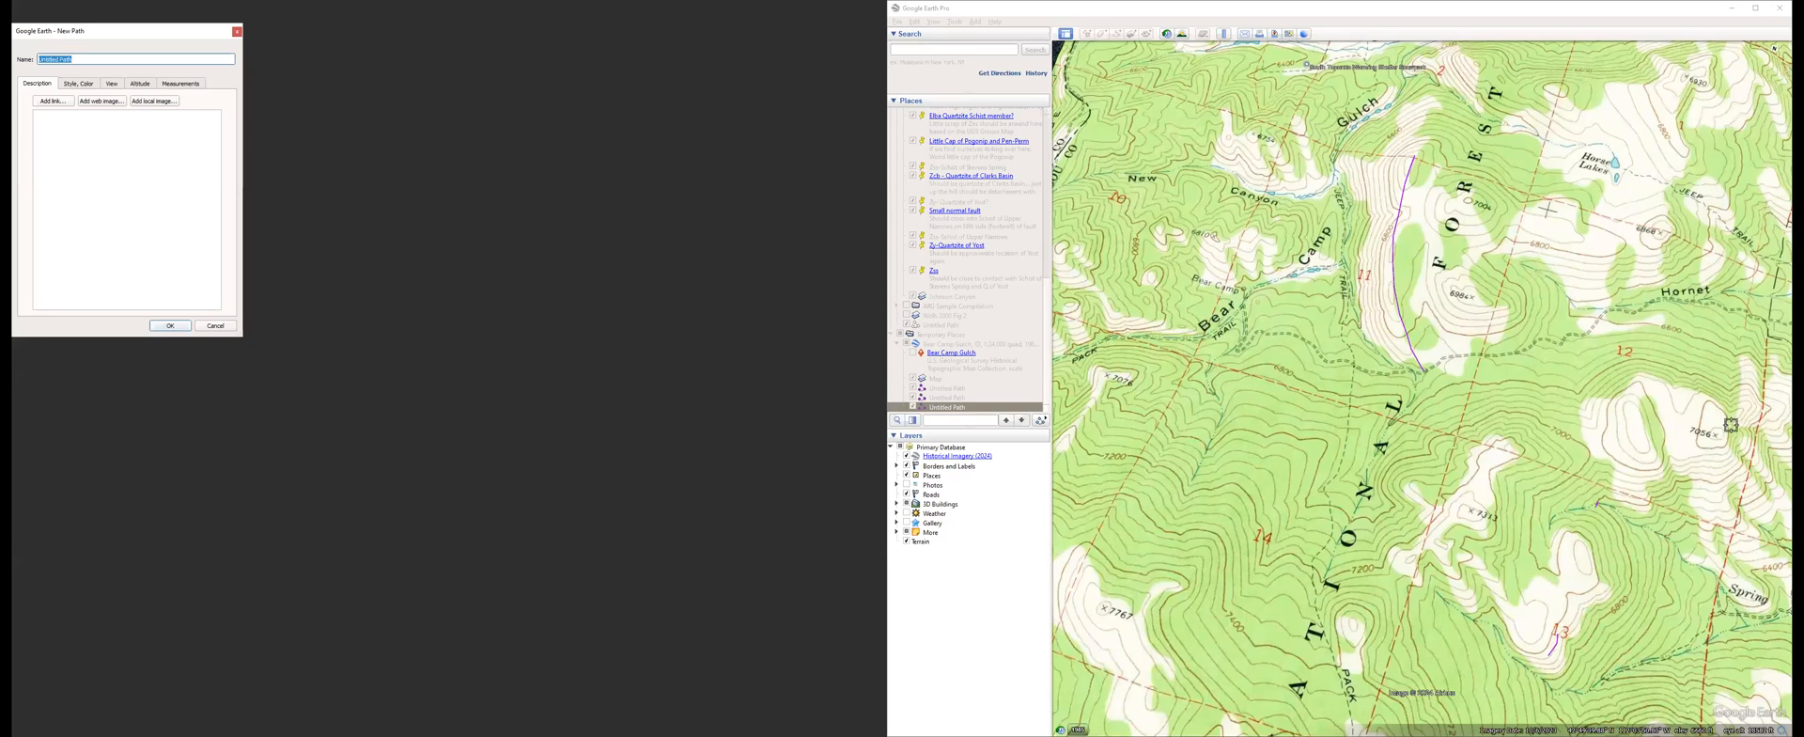
left_click(1721, 452)
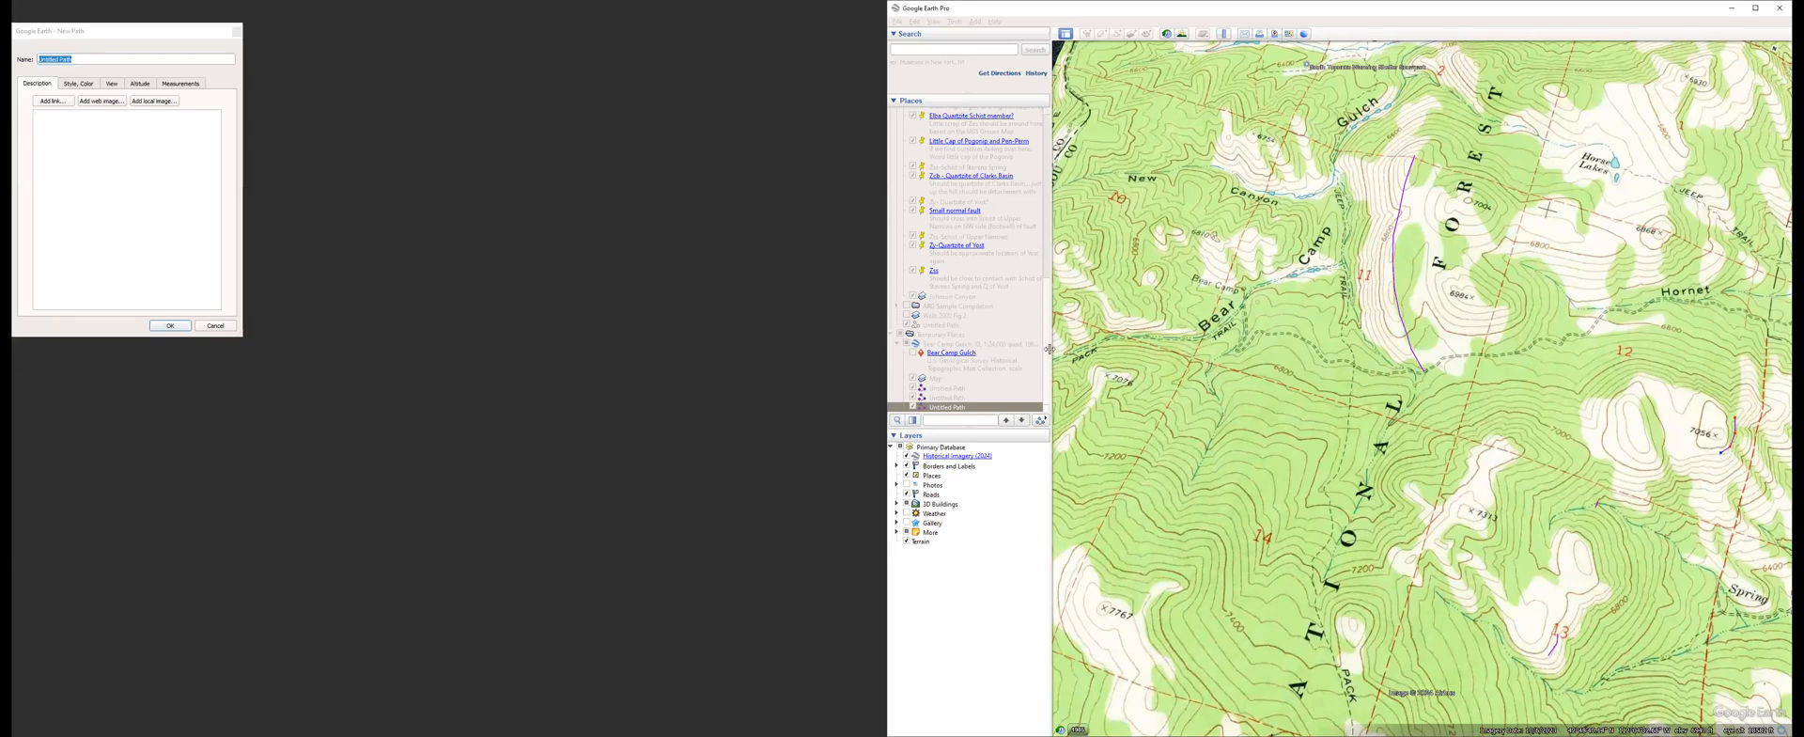
left_click(170, 325)
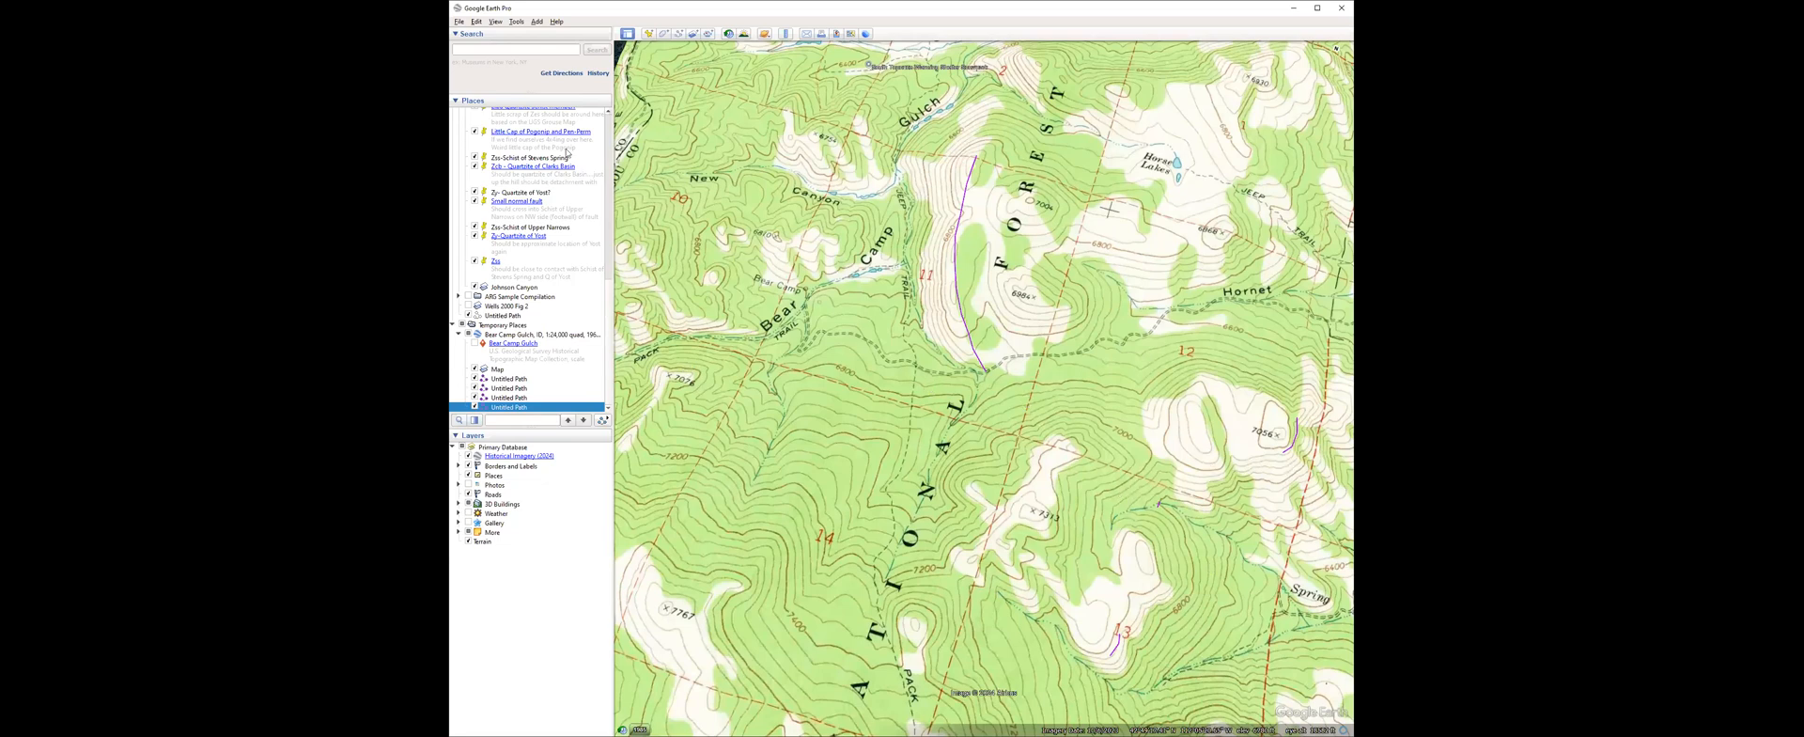
Trace and save a path across the valley linking the section 13 contact segment to the segment beside the 7056 summit.
left_click(678, 34)
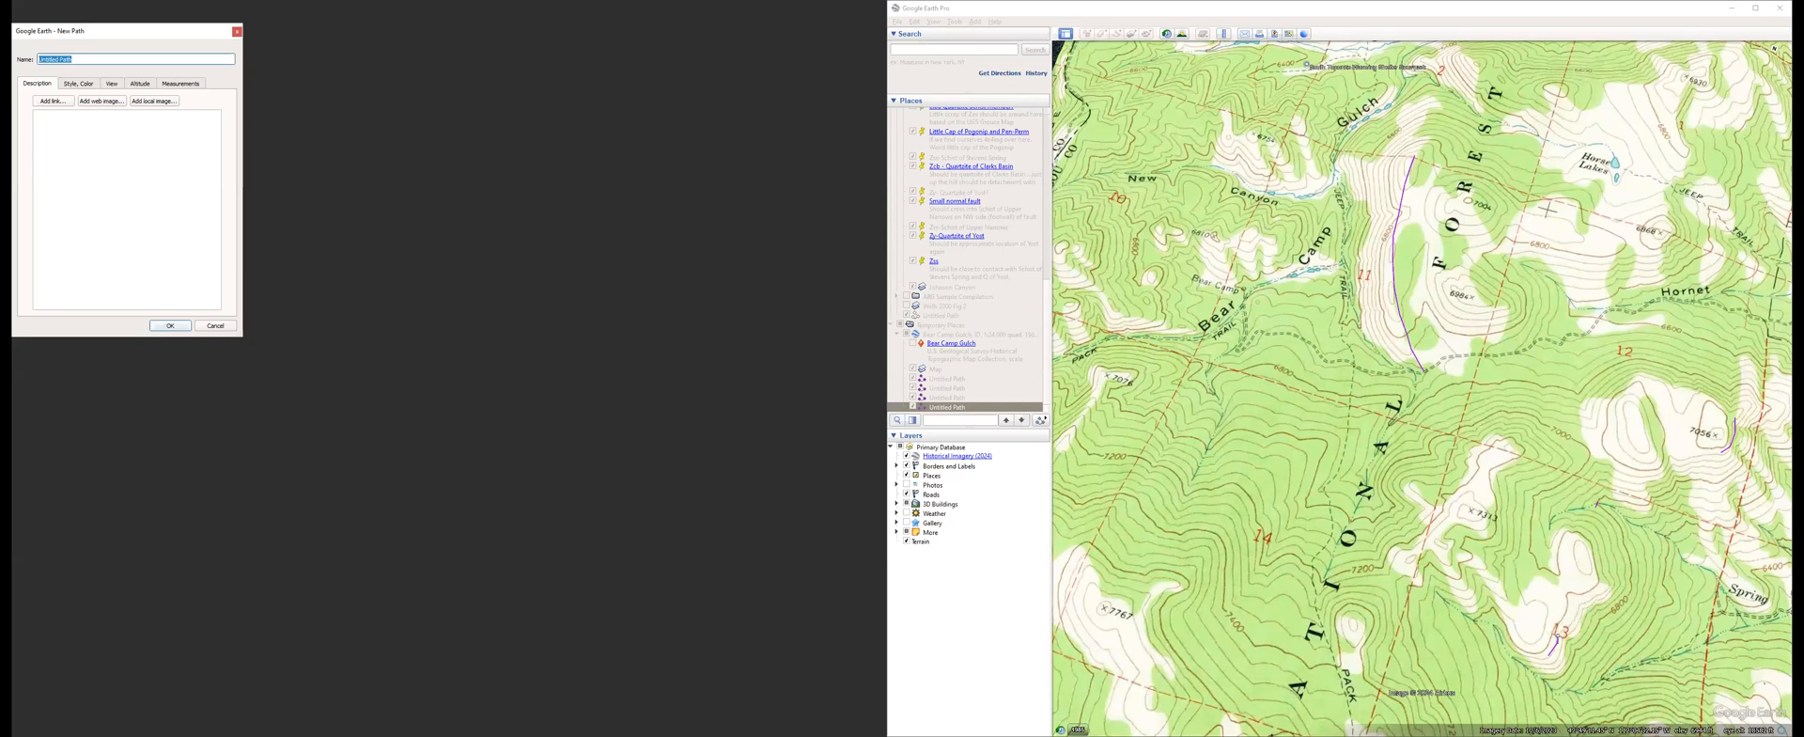
left_click(1558, 633)
left_click(1568, 621)
left_click(1588, 604)
left_click(1600, 590)
left_click(1602, 572)
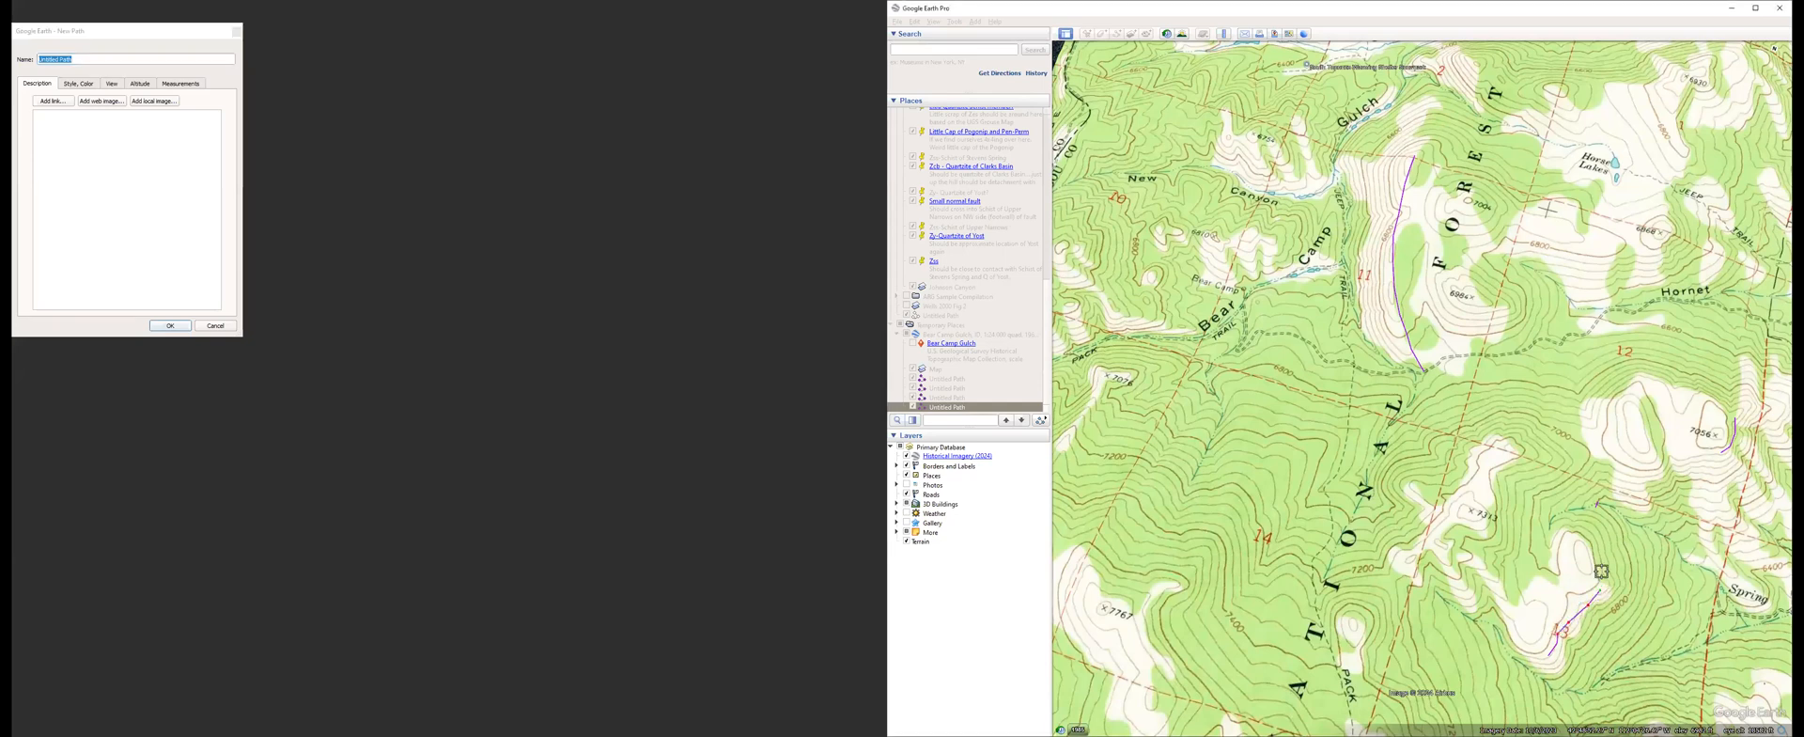
left_click(1595, 519)
left_click(1597, 505)
left_click(1618, 487)
left_click(1645, 481)
left_click(1675, 473)
left_click(1702, 461)
left_click(1716, 453)
left_click(1720, 455)
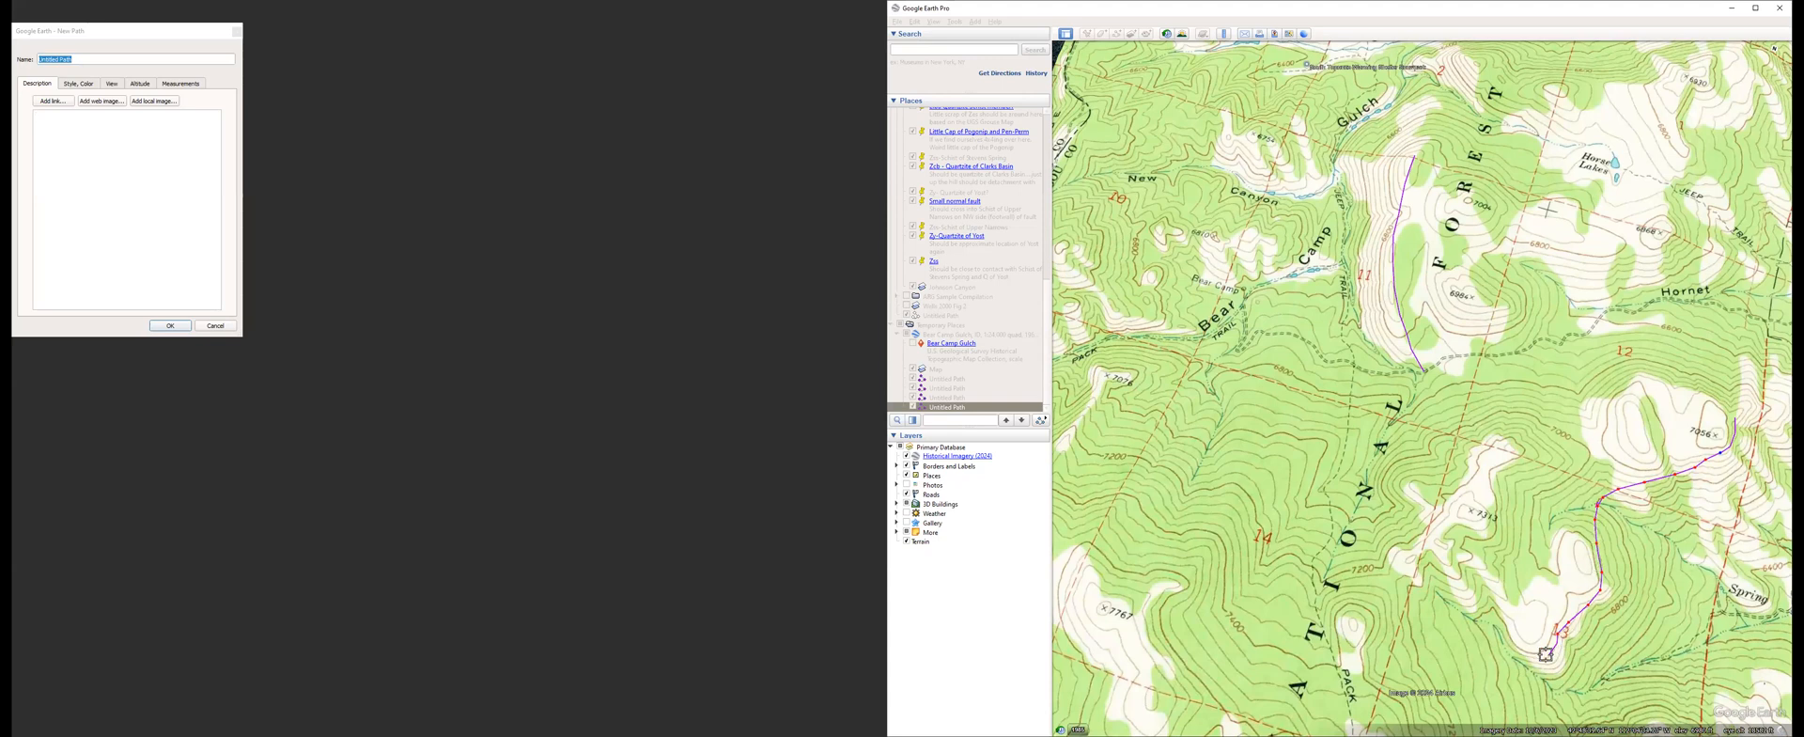
left_click(170, 326)
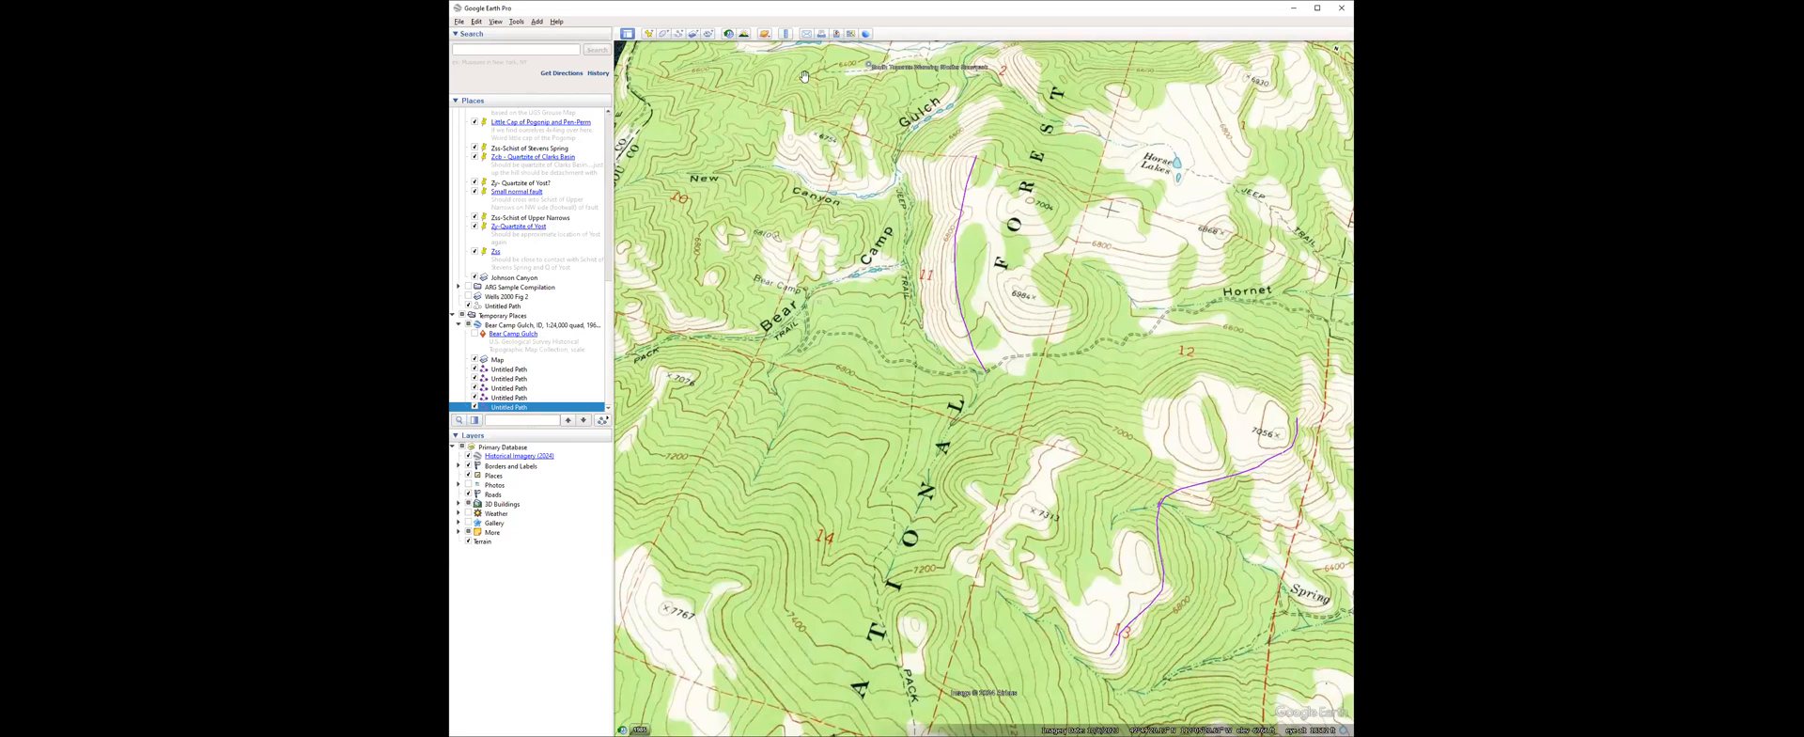
Trace and save a winding path extending the section 11 contact from its southern end southward along the eastern side of section 14.
left_click(678, 34)
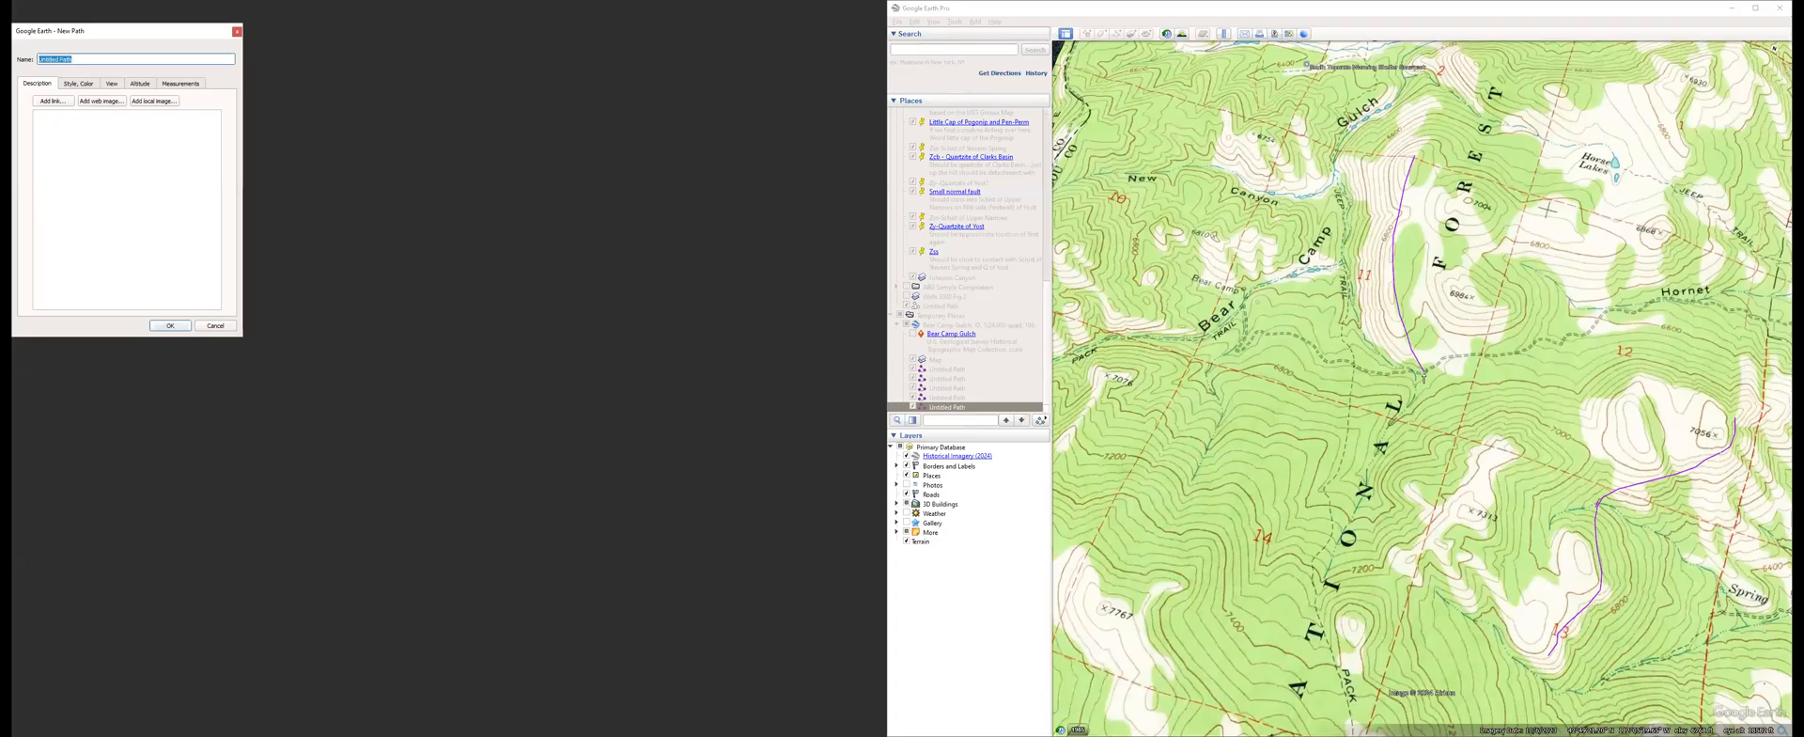
left_click(1424, 373)
left_click(1424, 400)
left_click(1419, 414)
left_click(1412, 434)
left_click(1416, 446)
left_click(1409, 457)
left_click(1395, 468)
left_click(1392, 485)
left_click(1396, 499)
left_click(1398, 514)
left_click(1387, 530)
left_click(1380, 545)
left_click(1372, 573)
left_click(1347, 588)
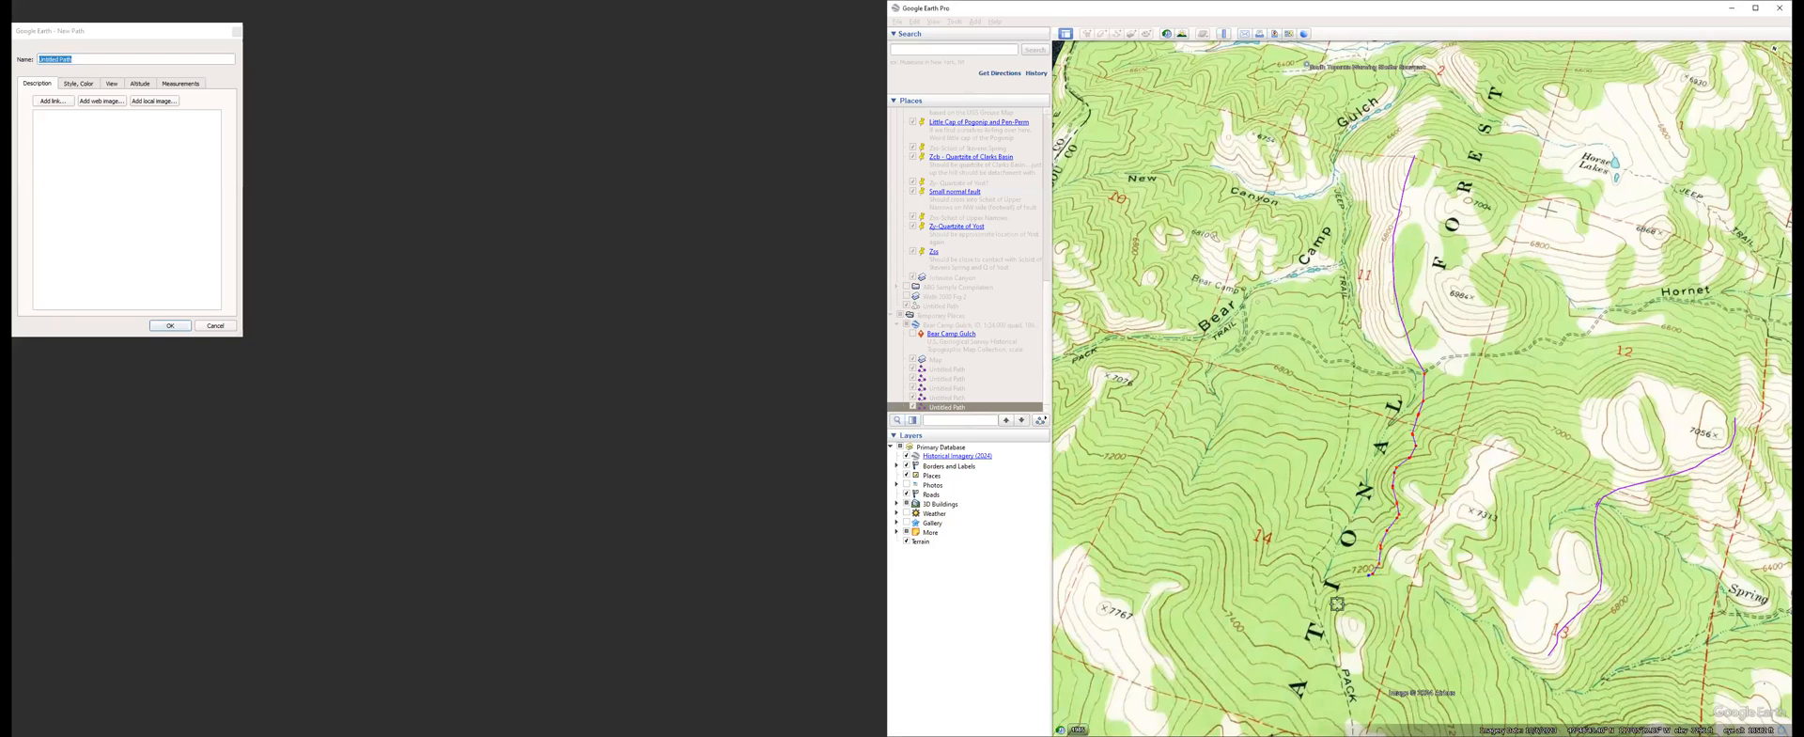
left_click(1336, 606)
left_click(177, 328)
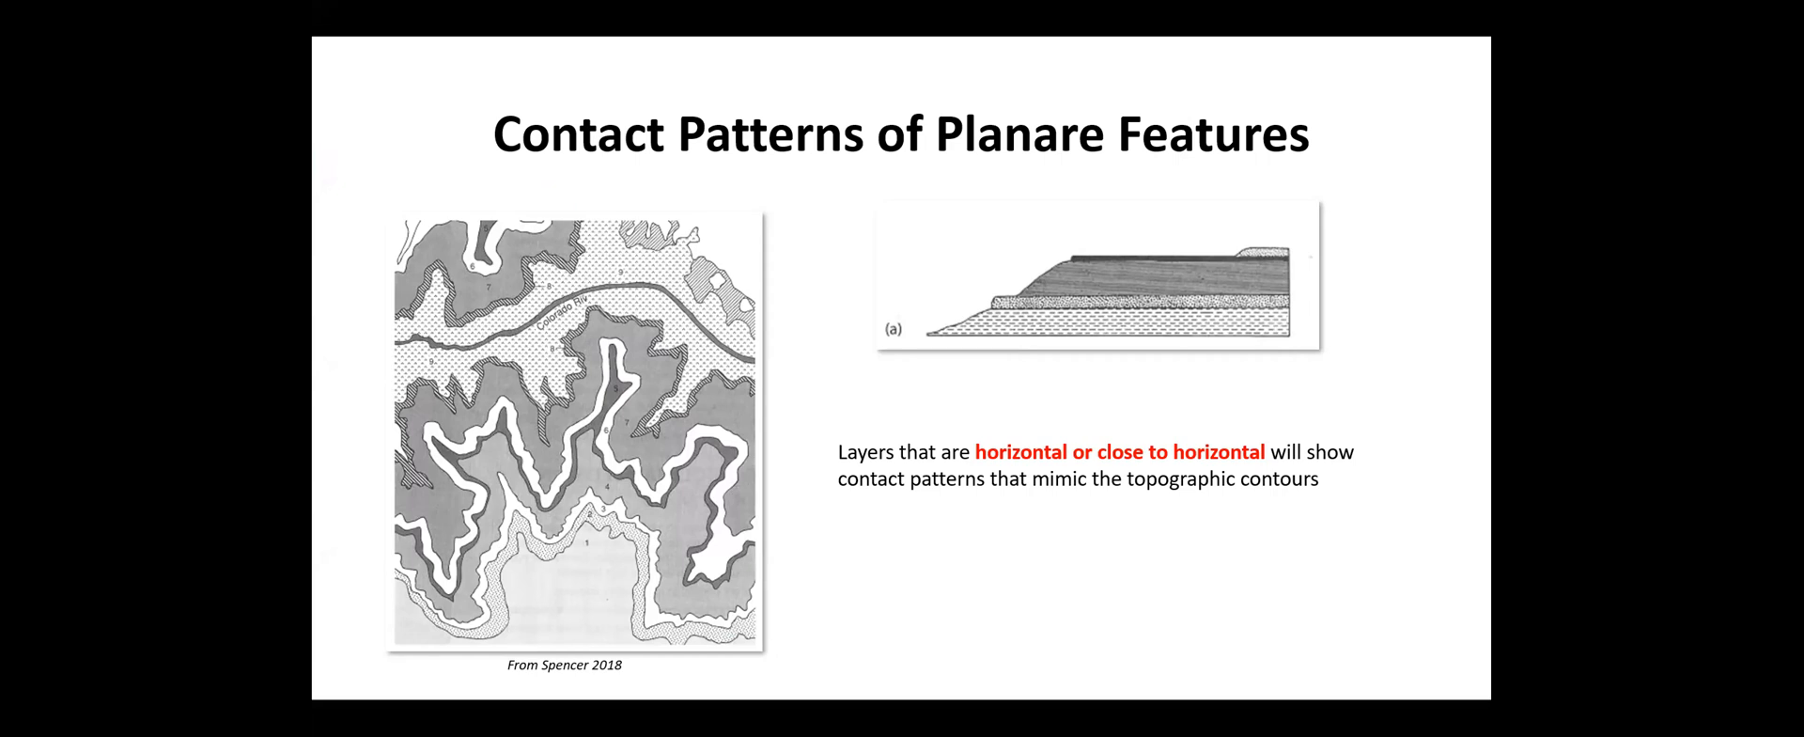
key("Left")
key("Right")
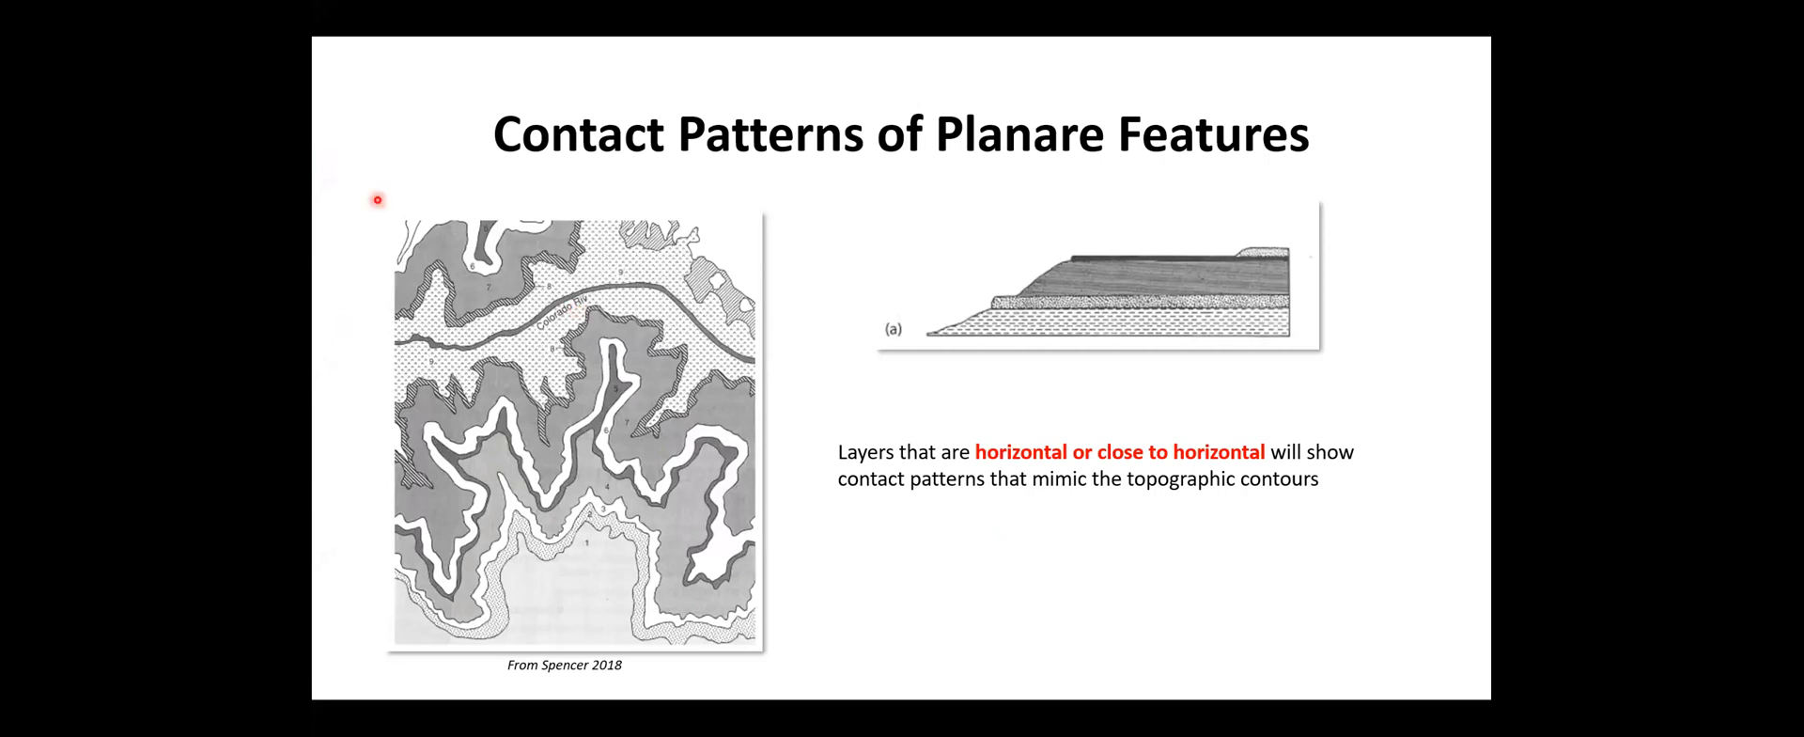